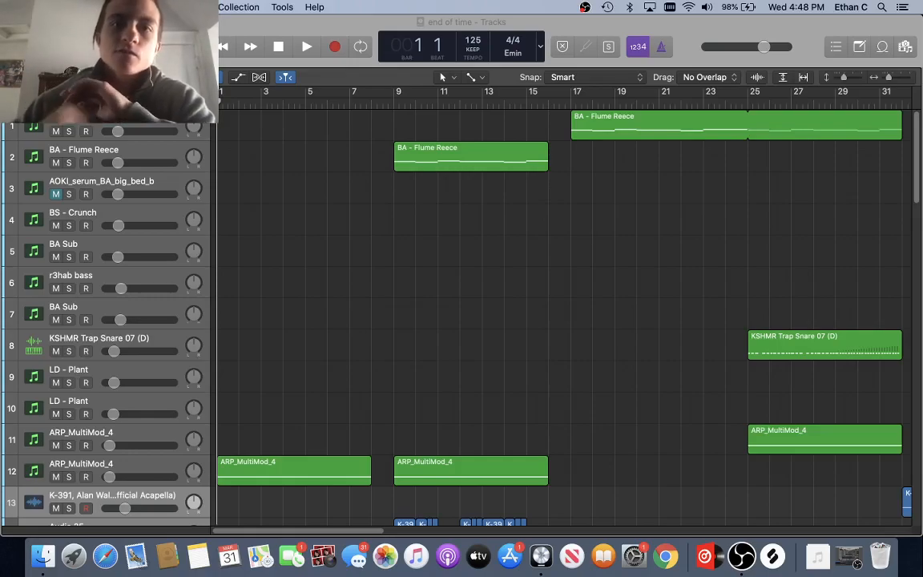
Step: Activate the Logic Pro window and scroll through the 'end of time' project's tracks
click(314, 24)
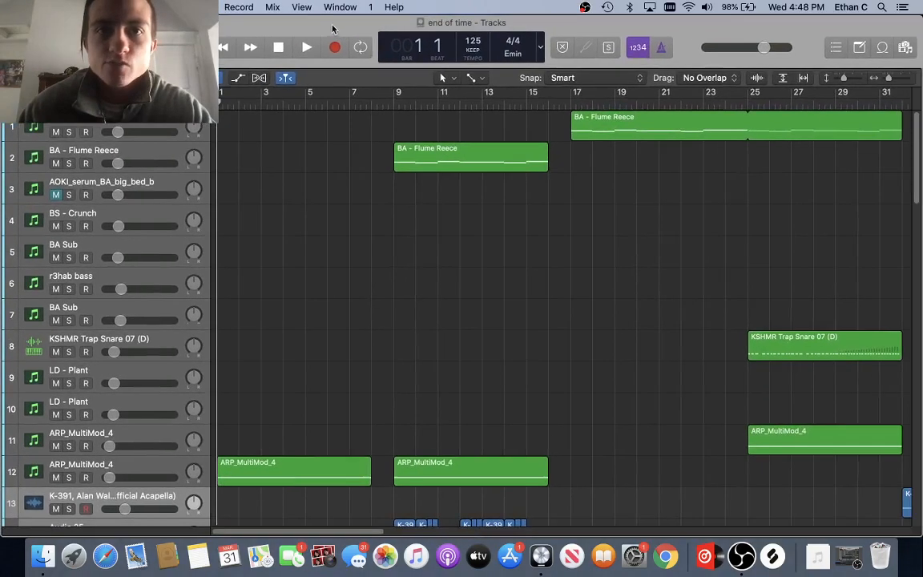
scroll(281, 243, up, 2)
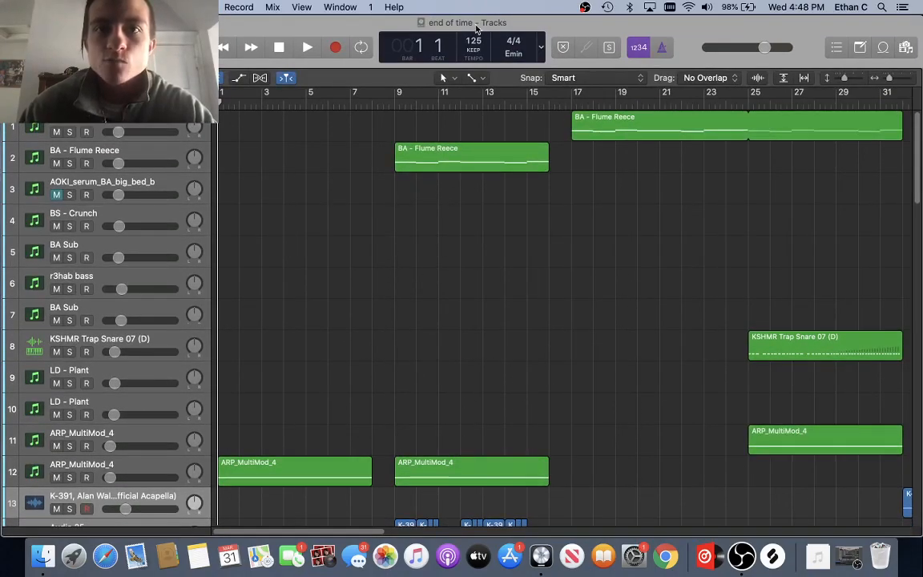
scroll(381, 201, down, 1)
scroll(381, 201, down, 15)
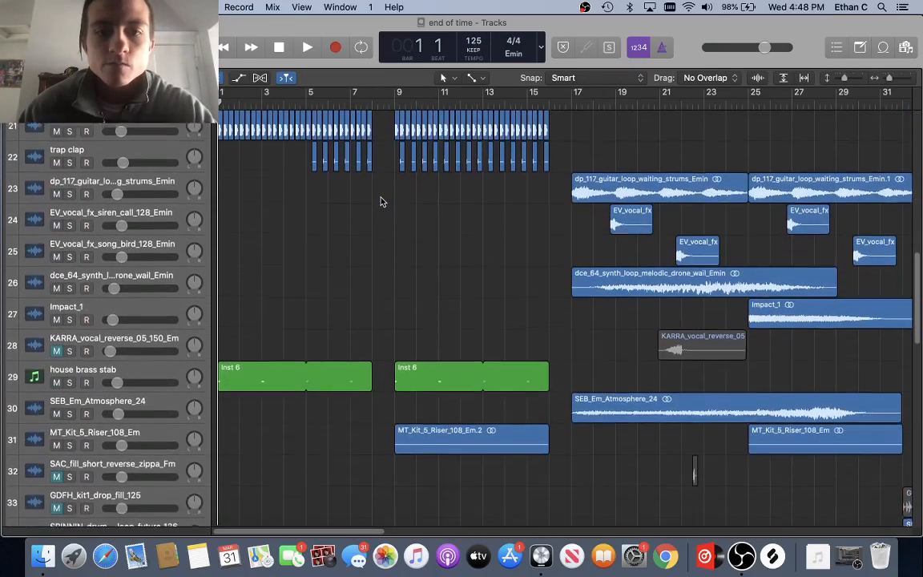
scroll(381, 201, up, 10)
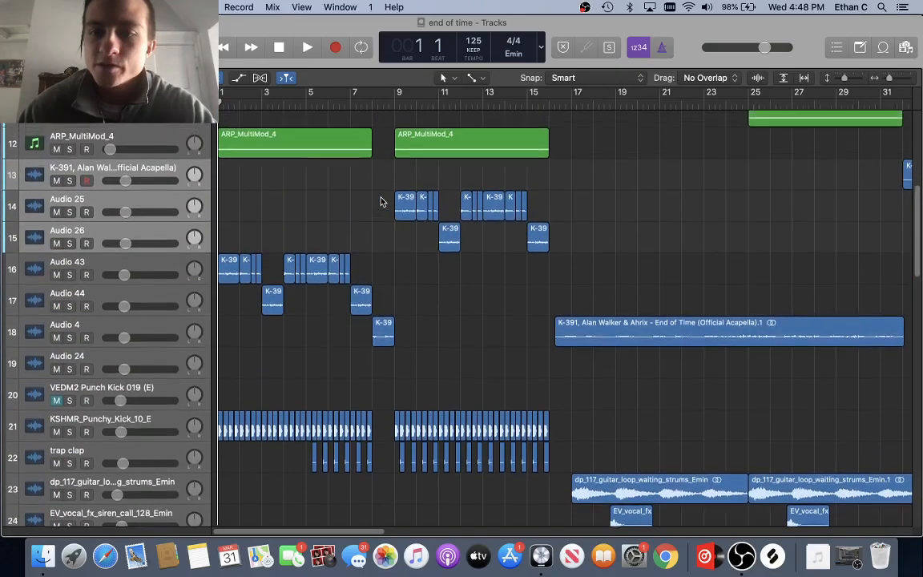
scroll(381, 201, up, 8)
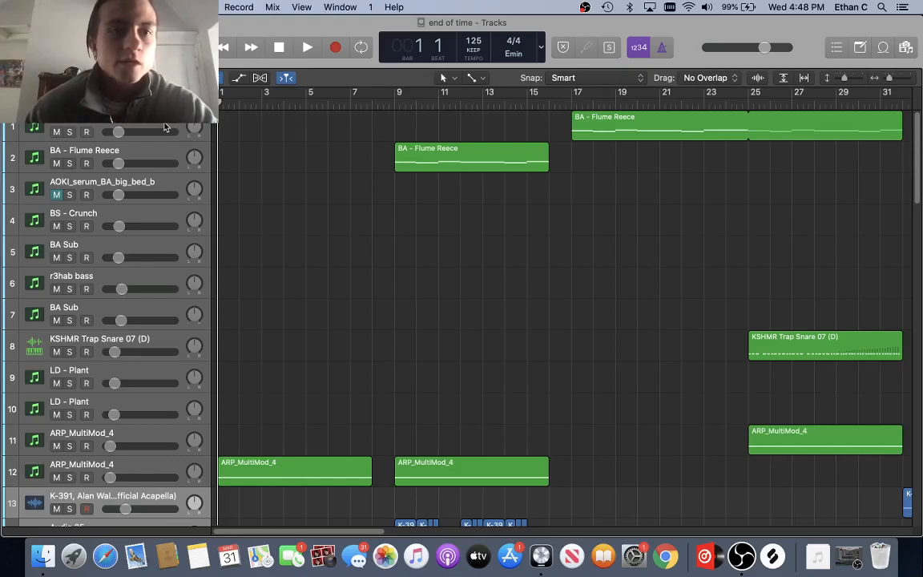
scroll(432, 144, down, 2)
scroll(432, 144, up, 2)
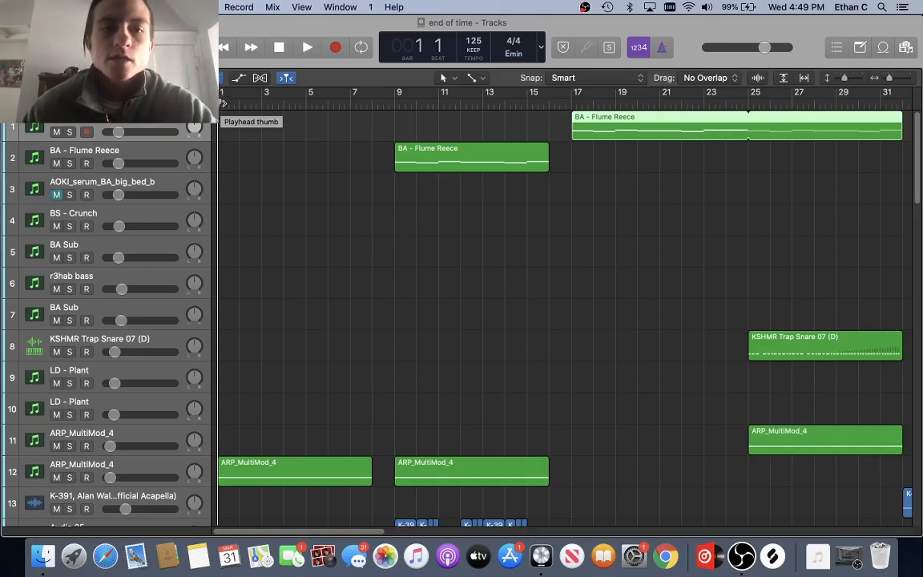
key(x)
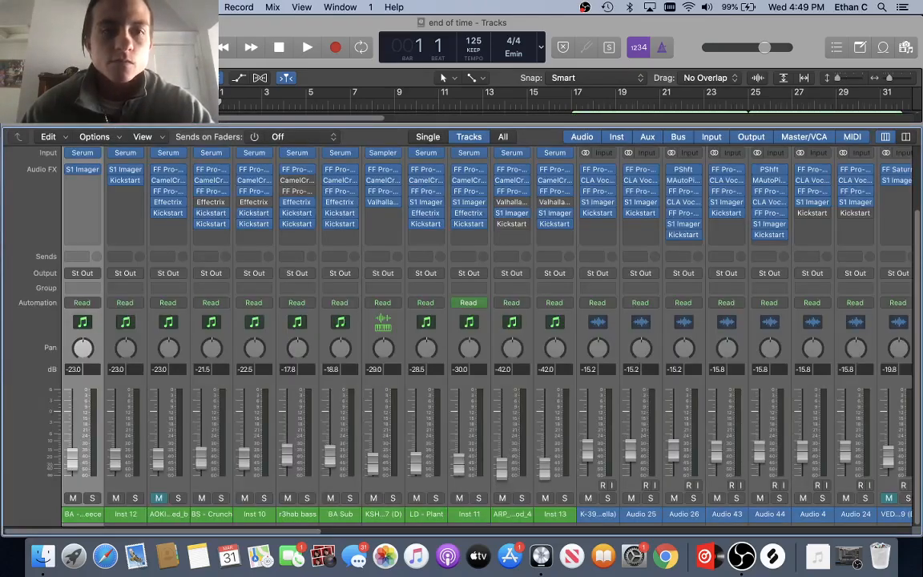
scroll(158, 201, up, 3)
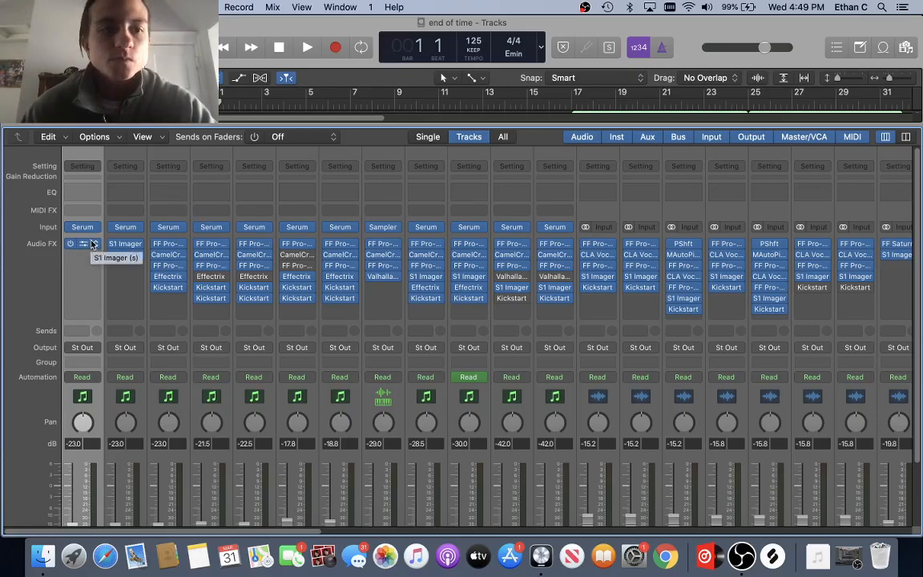
key(x)
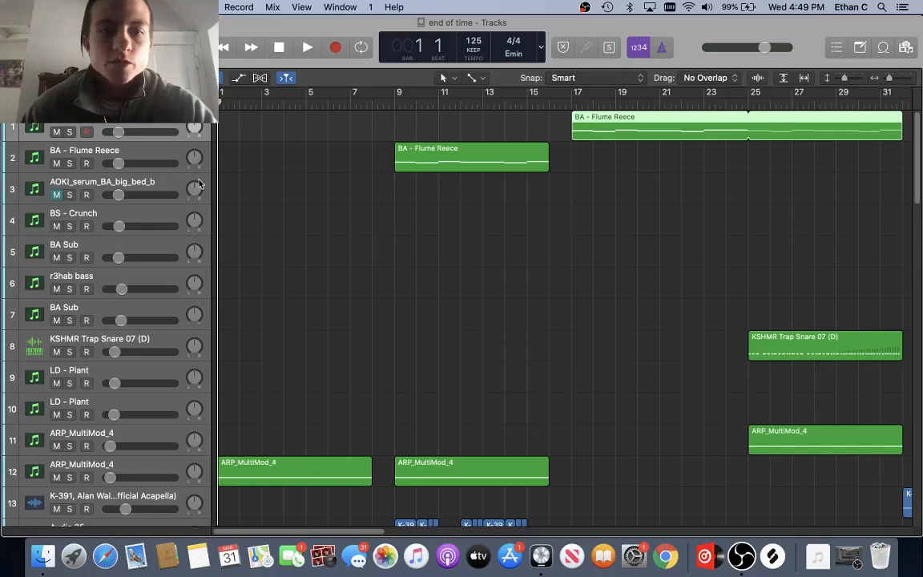
Step: Drag a cycle range in the ruler and mute the Audio 4 track
scroll(282, 198, down, 10)
drag(223, 96, 373, 132)
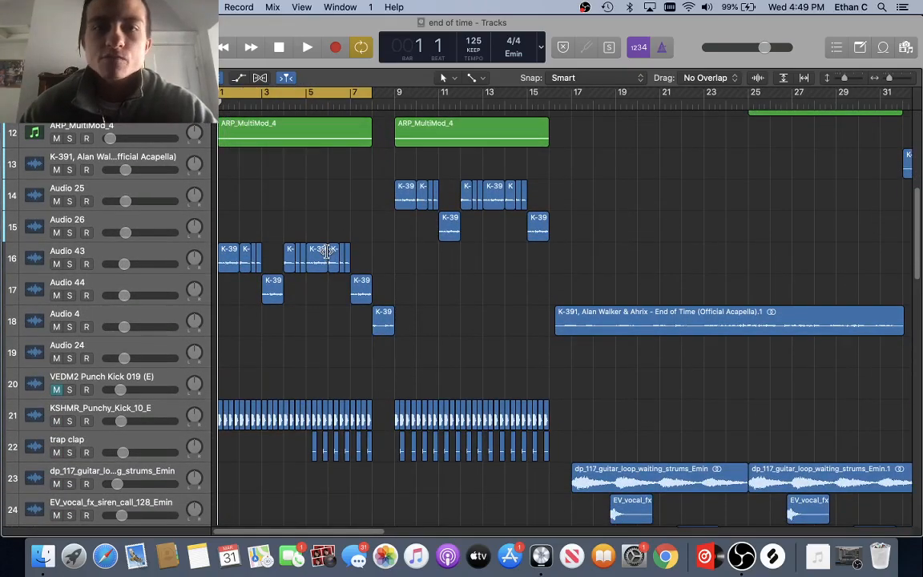
scroll(325, 250, down, 2)
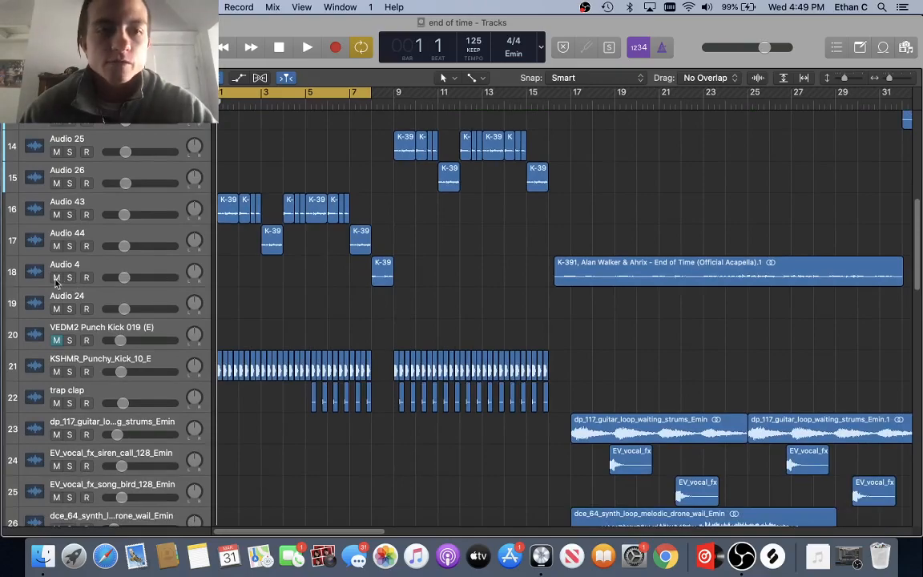
click(56, 277)
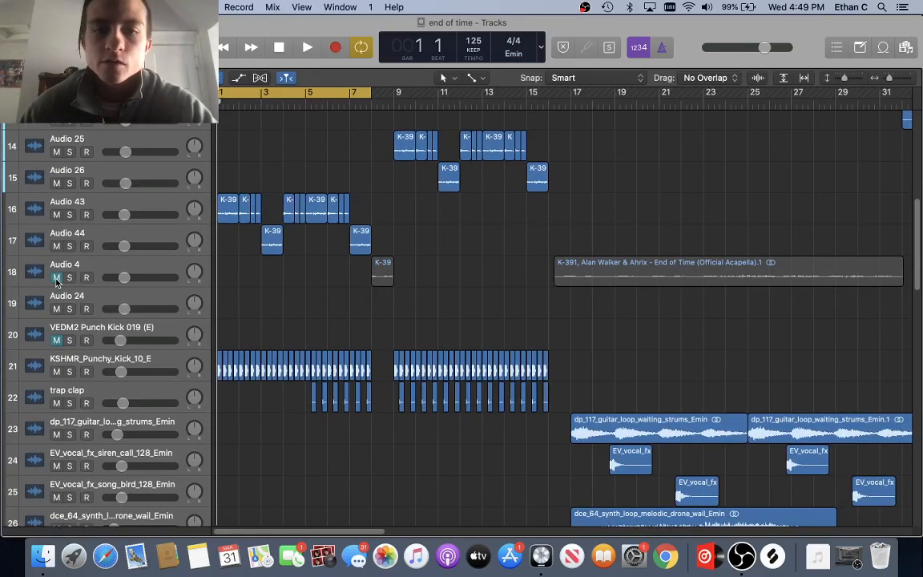
Step: Set the cycle to bars 17–24 and play it from bar 17, then stop
scroll(424, 282, up, 10)
scroll(425, 282, down, 11)
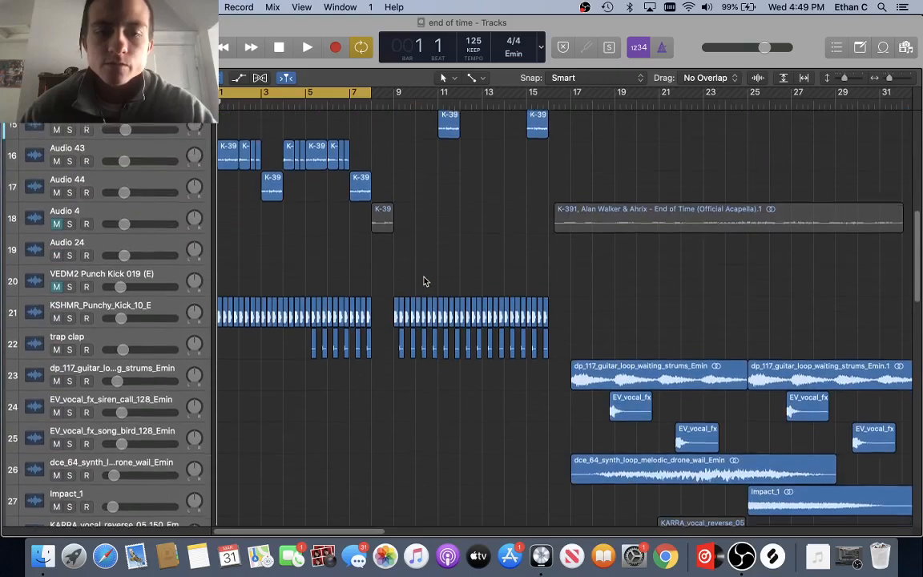
scroll(425, 280, up, 10)
scroll(425, 281, down, 3)
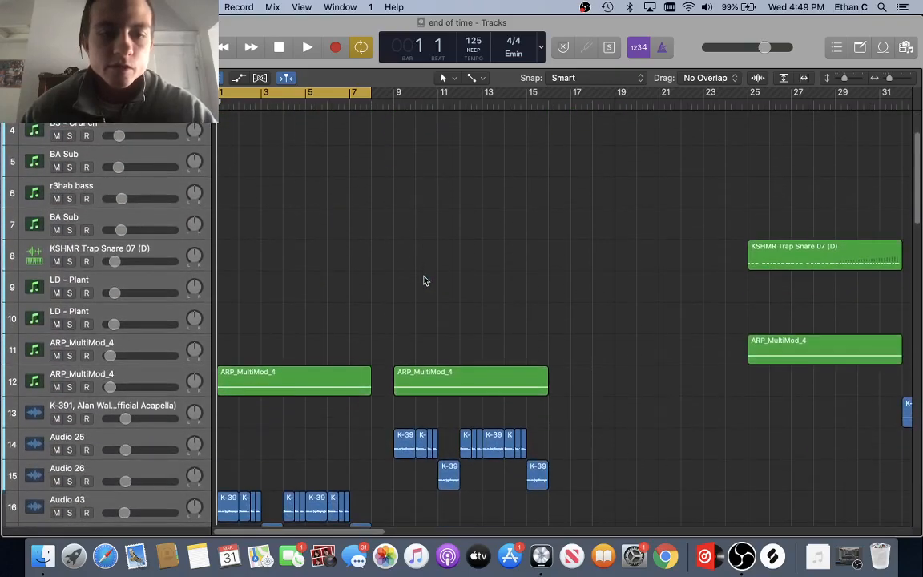
scroll(416, 272, up, 3)
drag(288, 89, 638, 146)
scroll(441, 190, right, 5)
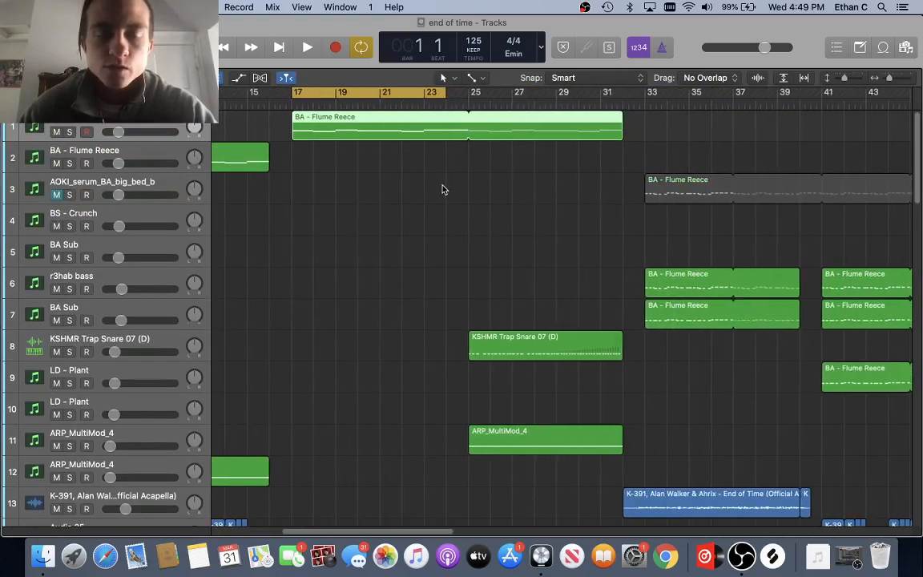
key(space)
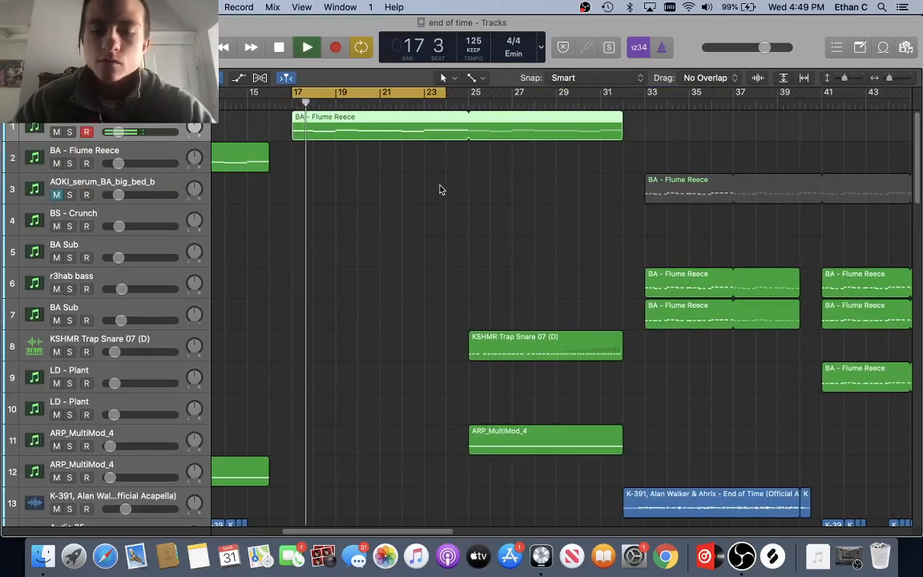
key(XF86AudioRaiseVolume)
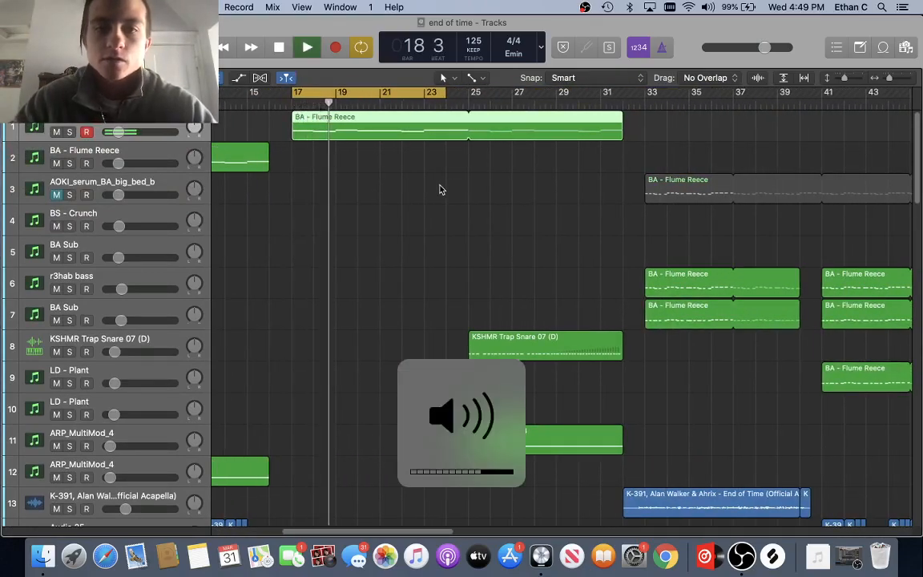
key(super+Right)
key(super+Right)
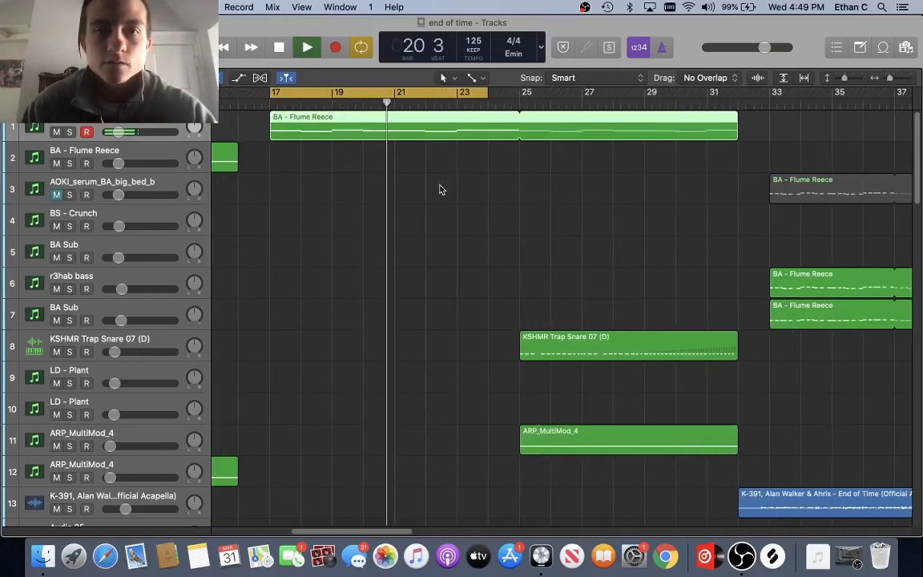
scroll(439, 189, down, 15)
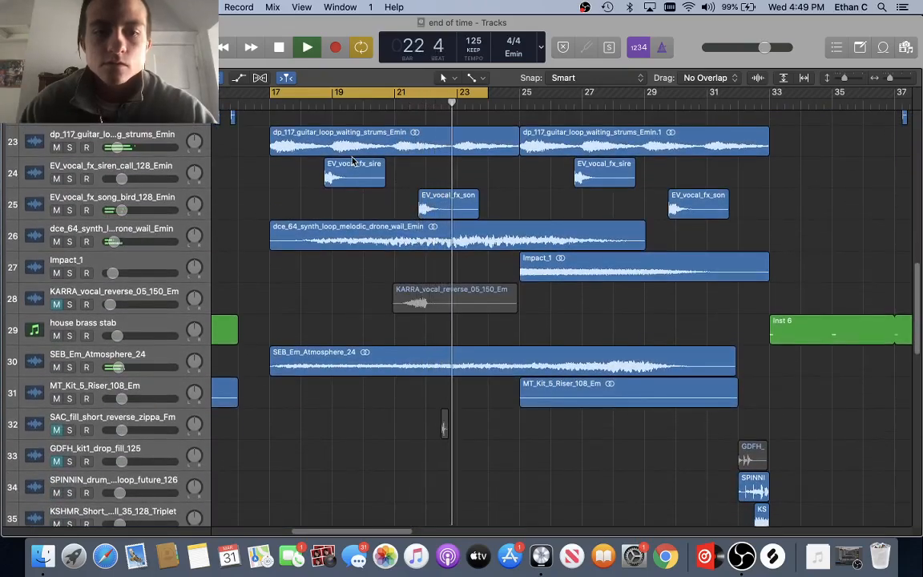
key(space)
Step: Select and solo track 23, the guitar strums loop, and start playback
click(321, 142)
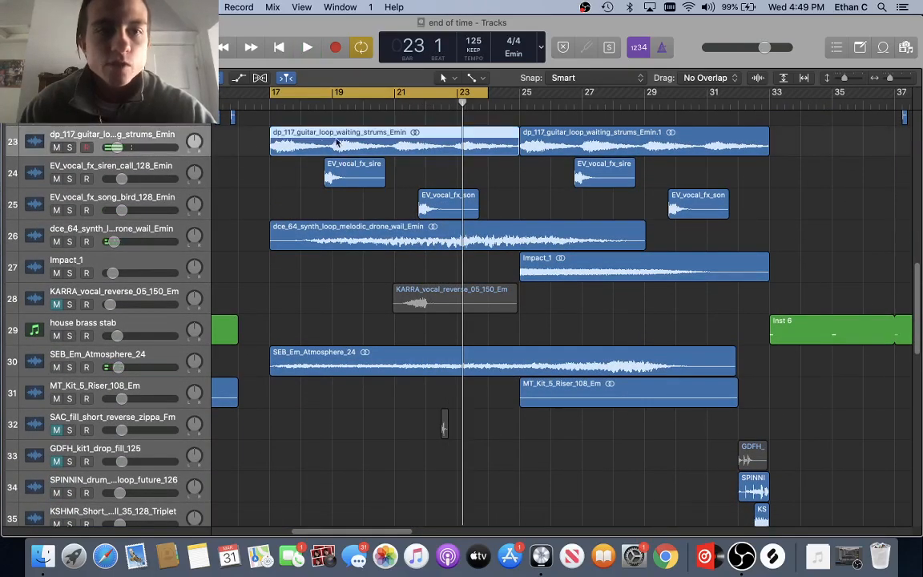
scroll(356, 139, up, 3)
key(super+Right)
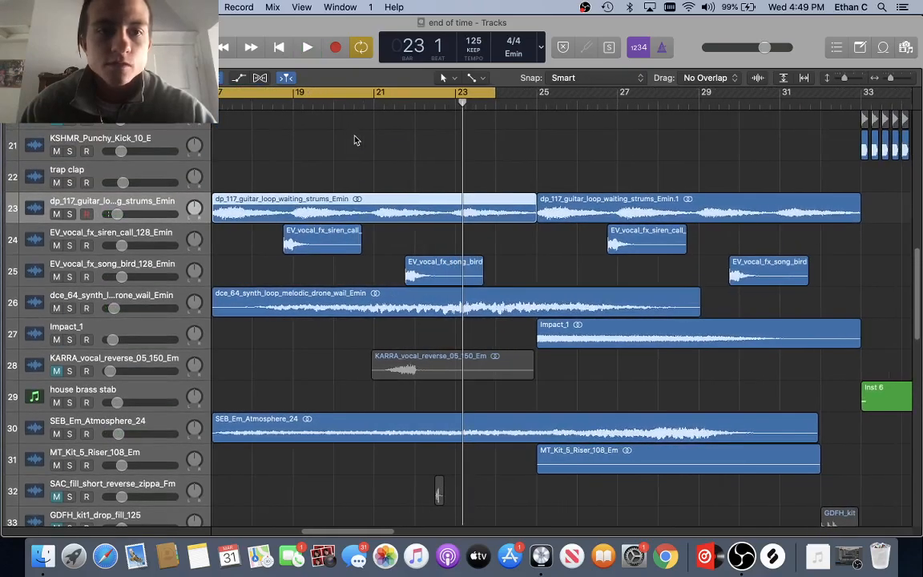
scroll(355, 140, left, 2)
click(69, 217)
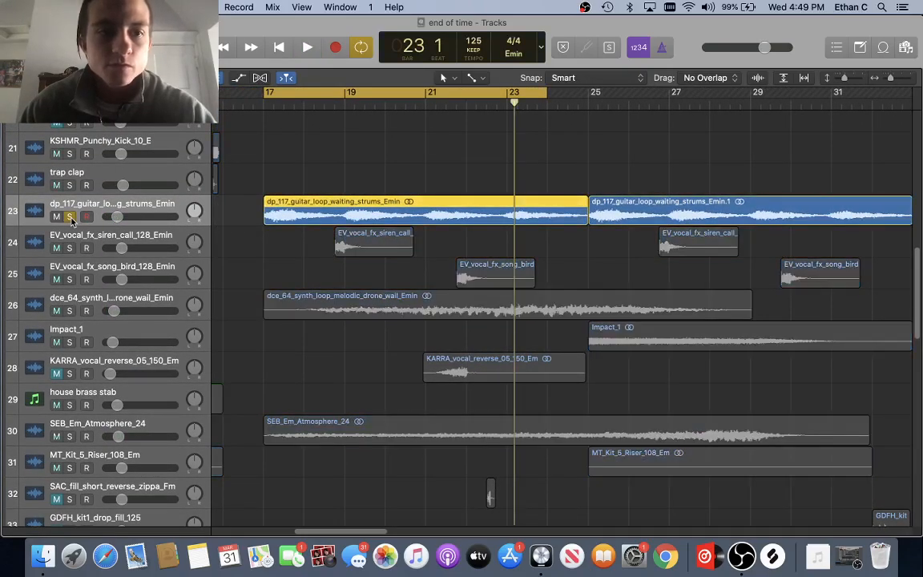
key(space)
Step: Open the Mixer and the guitar channel's FF Pro-Q 3, positioning its window beside the mixer
key(x)
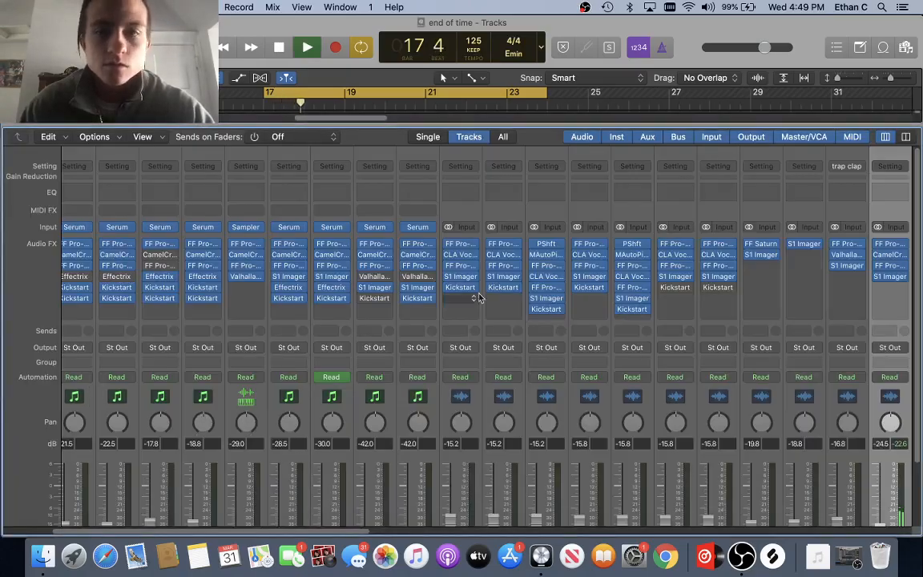
scroll(441, 272, right, 10)
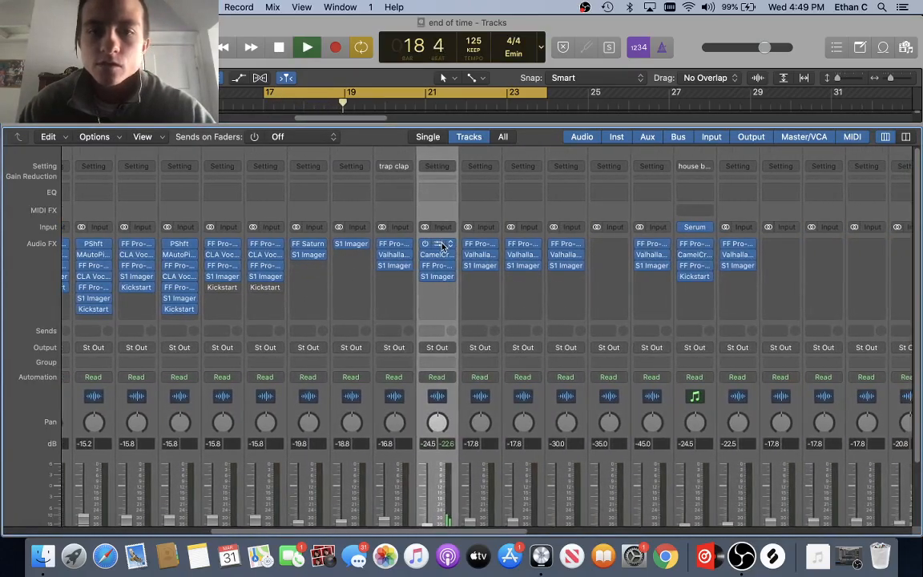
click(443, 245)
drag(590, 145, 525, 124)
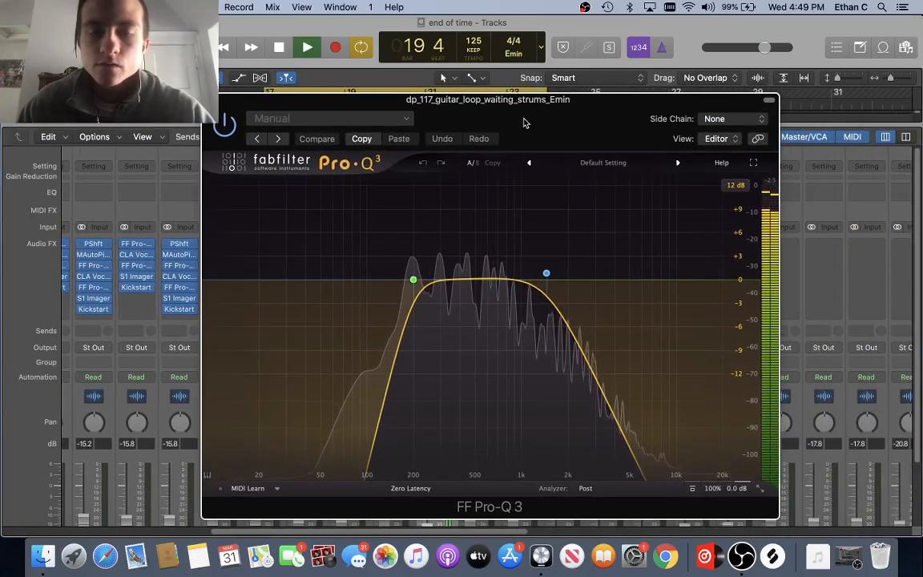
key(space)
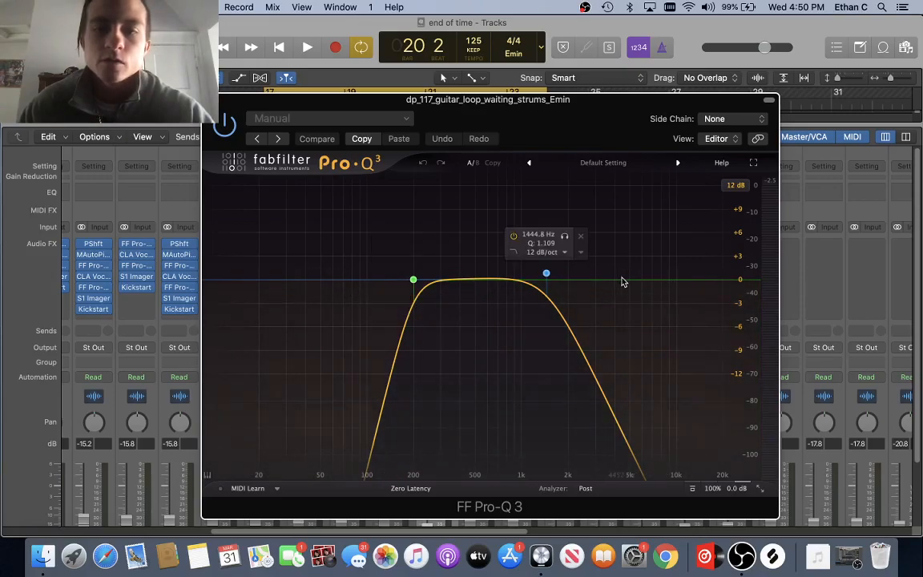
drag(465, 120, 500, 110)
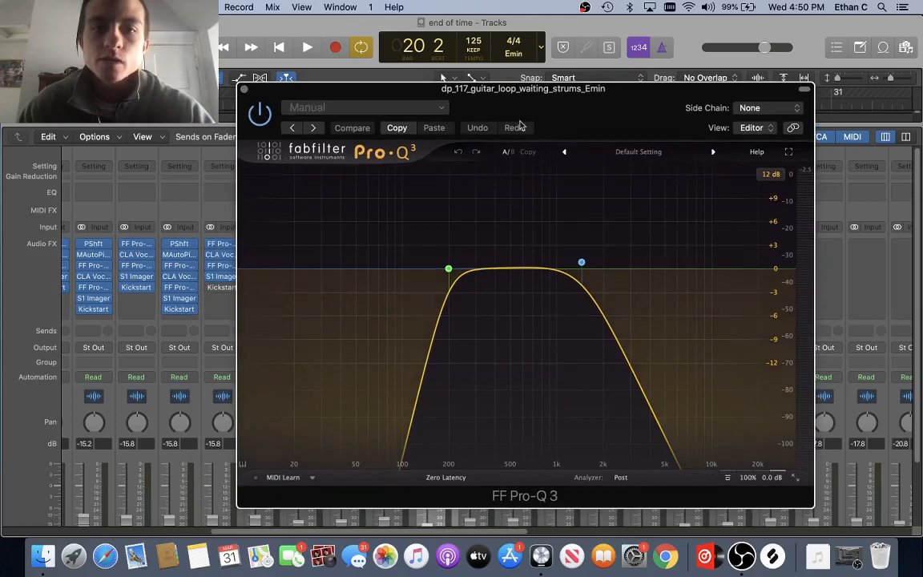
drag(480, 105, 417, 100)
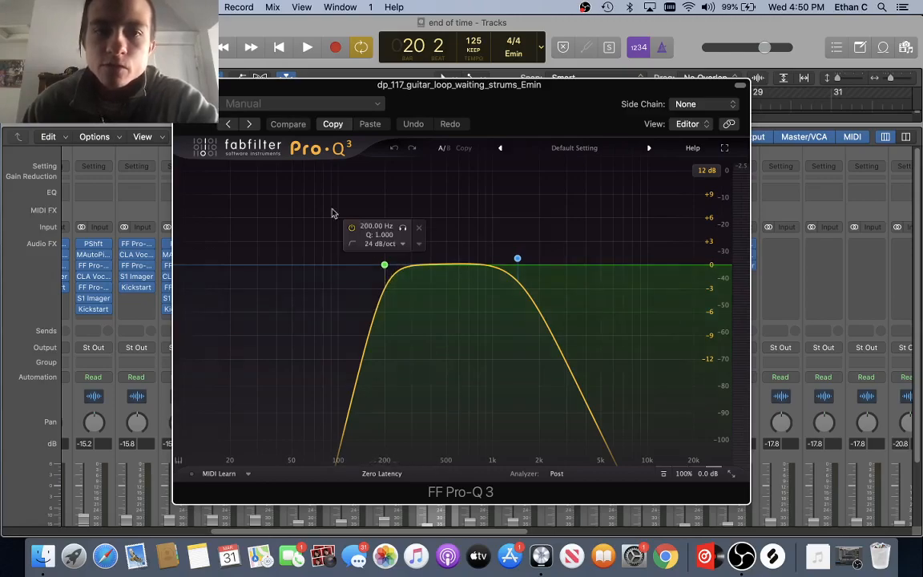
mouse_move(465, 103)
mouse_down()
mouse_move(527, 166)
mouse_move(471, 99)
mouse_up()
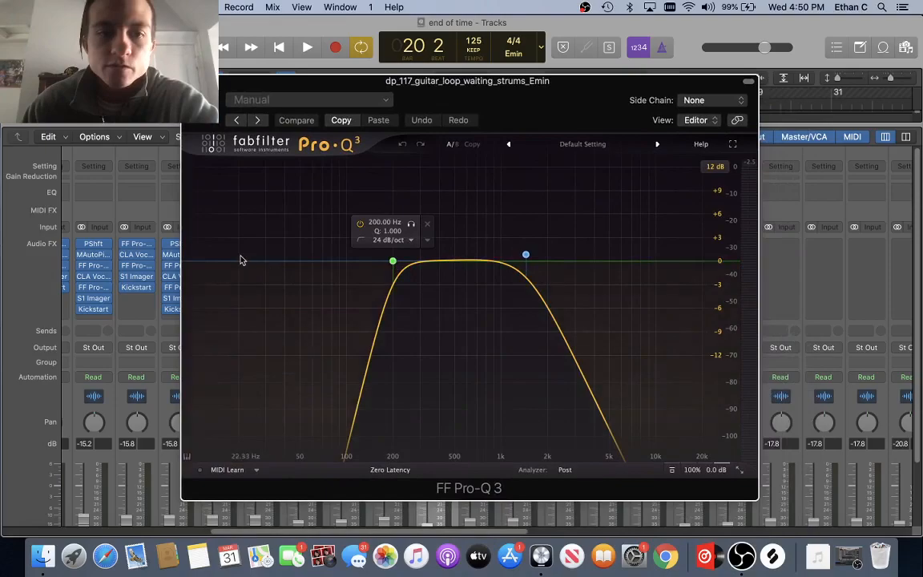
Step: Play the guitar loop through the Pro-Q 3's 200 Hz low cut and 1444 Hz high cut
drag(294, 91, 269, 80)
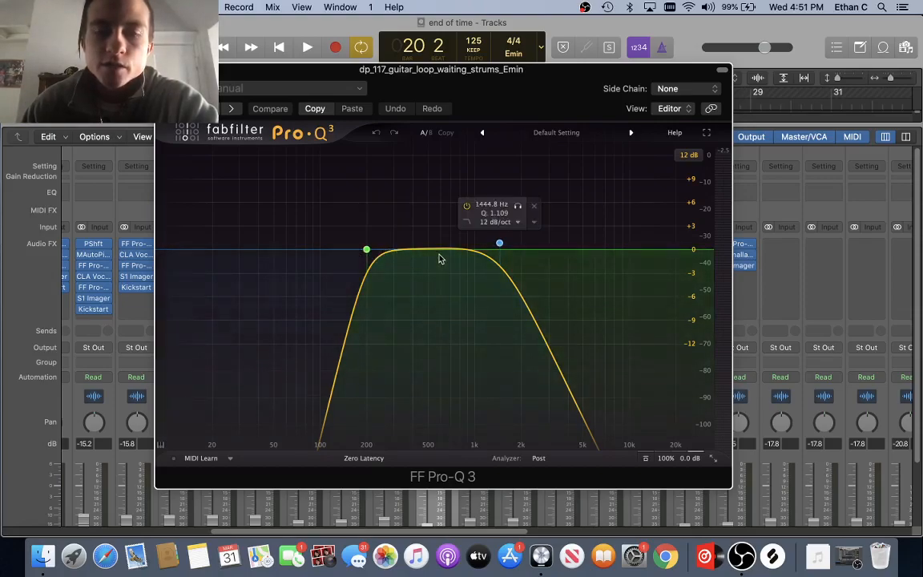
key(space)
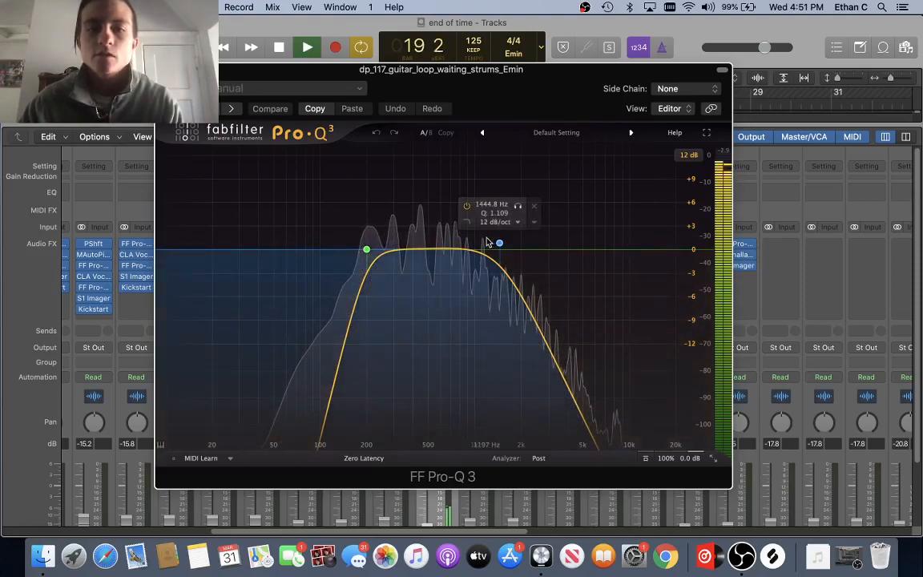
key(space)
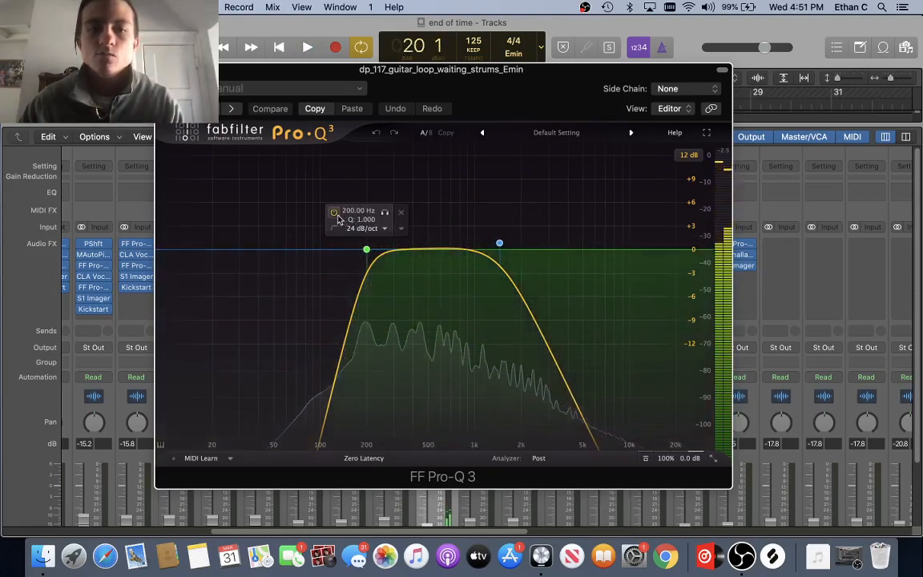
click(334, 214)
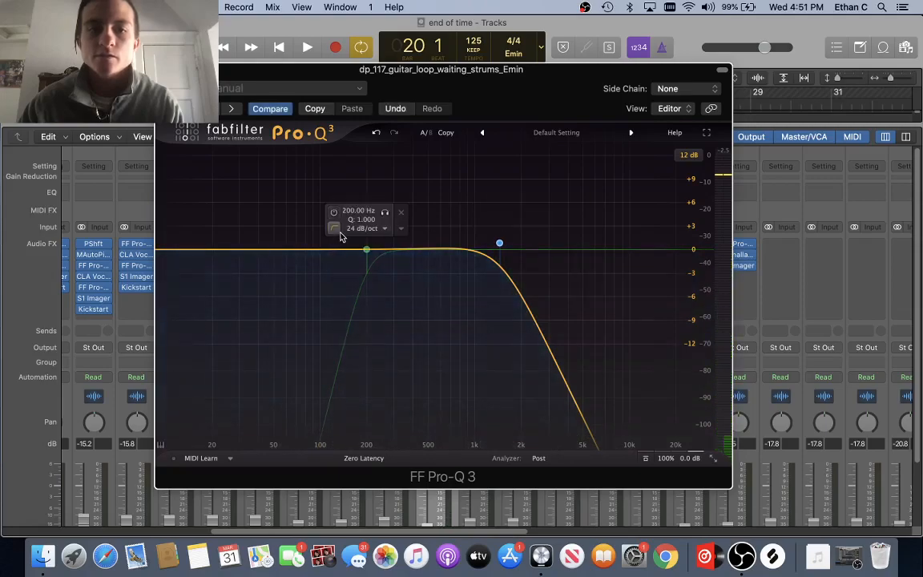
click(334, 211)
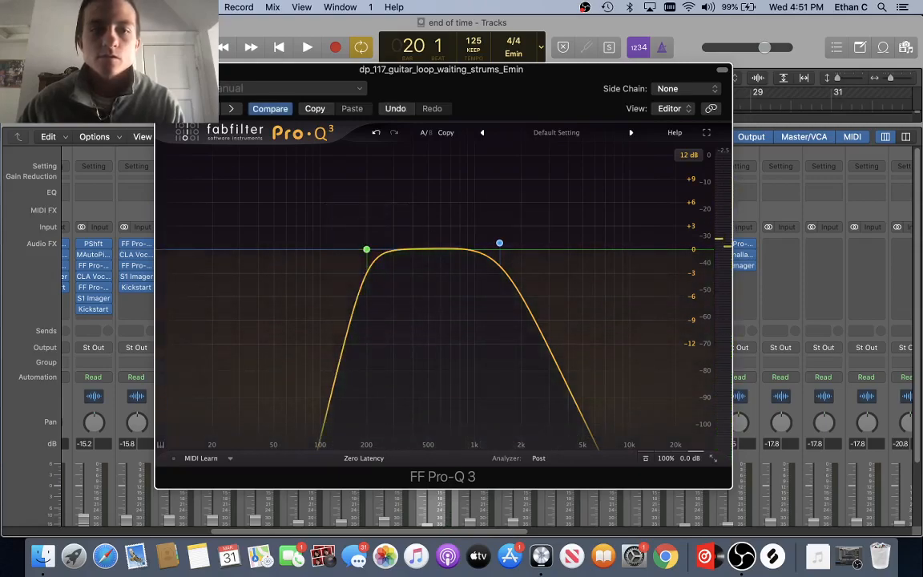
scroll(125, 251, left, 5)
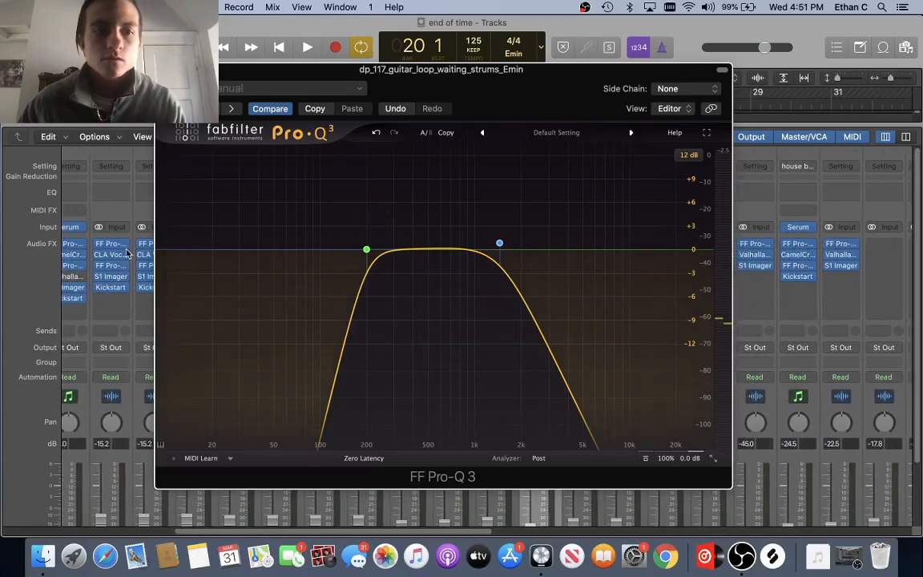
drag(527, 91, 157, 120)
click(528, 277)
click(529, 266)
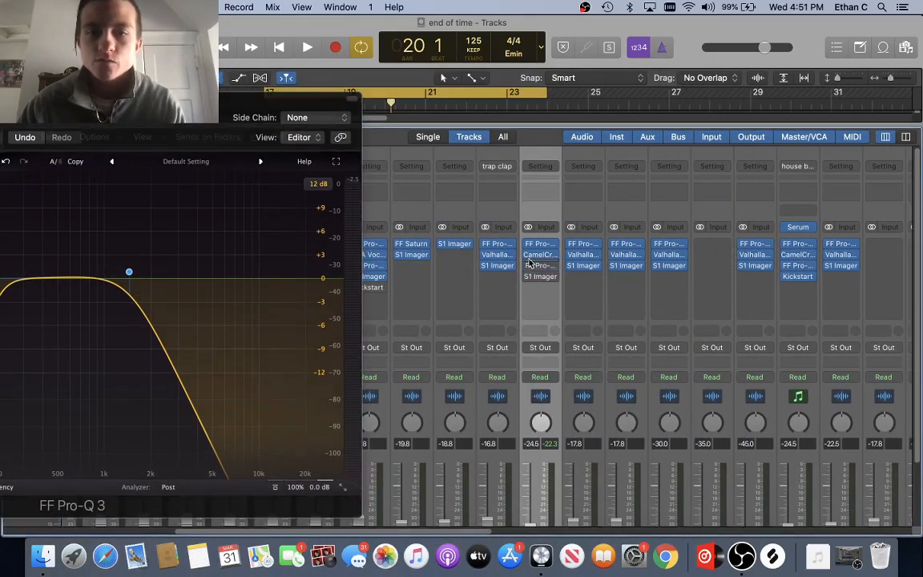
drag(195, 118, 567, 92)
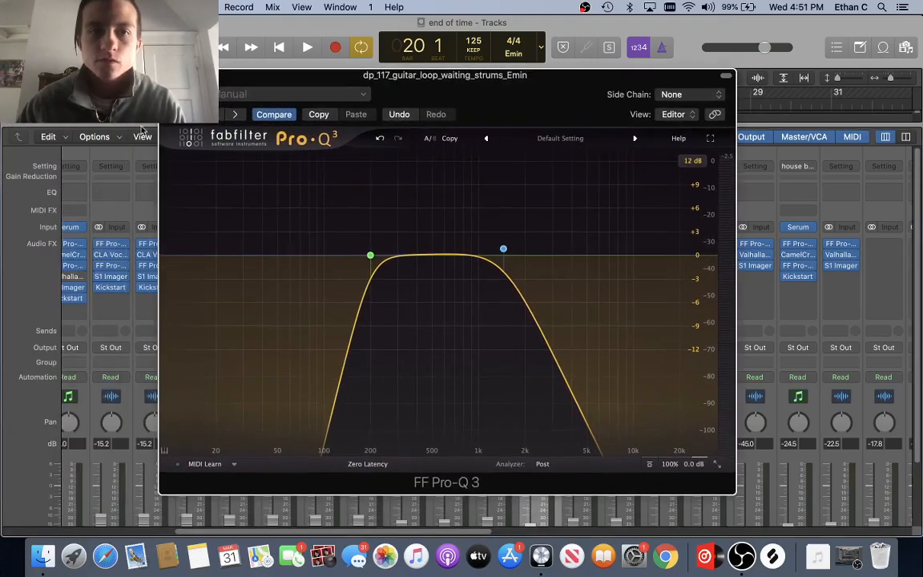
key(space)
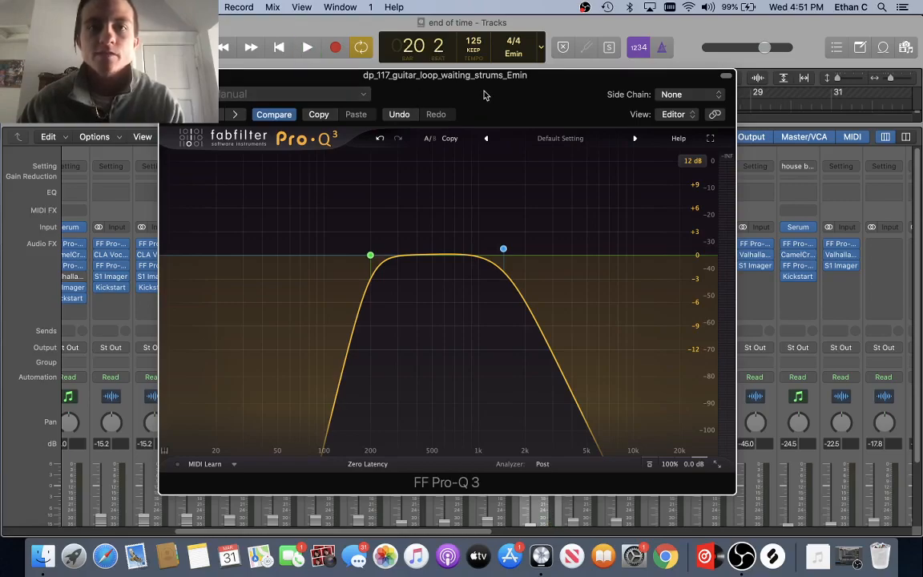
Step: Play and stop the band-passed guitar loop, then close its Pro-Q 3 window
drag(477, 94, 458, 107)
key(space)
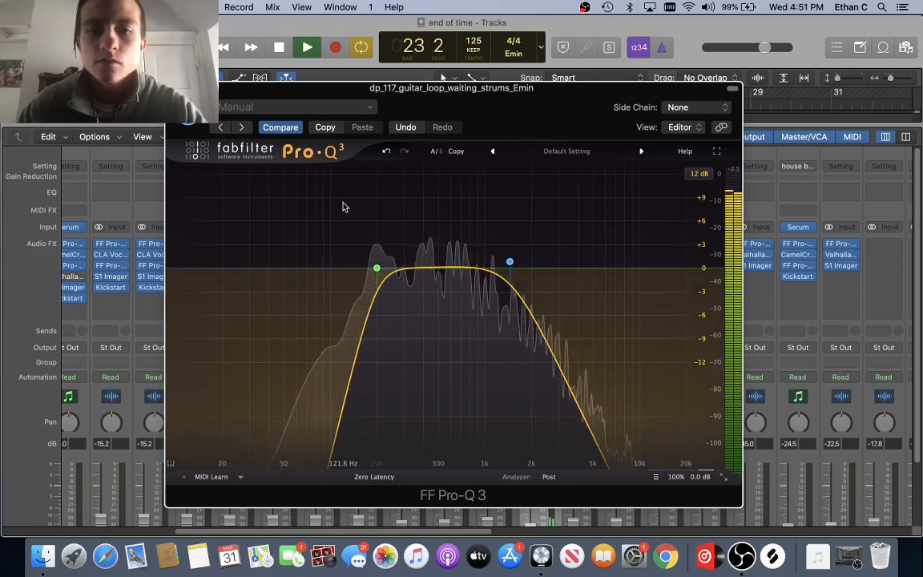
key(space)
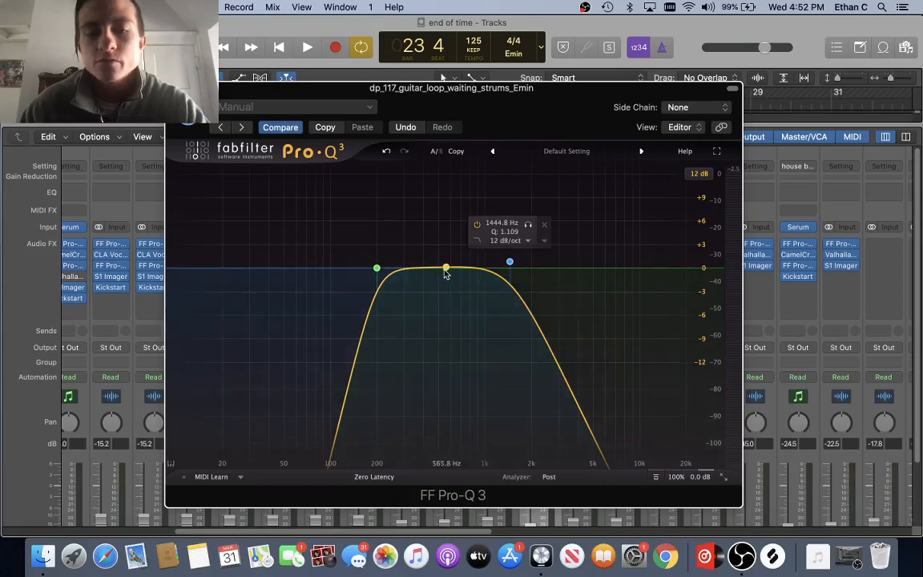
key(space)
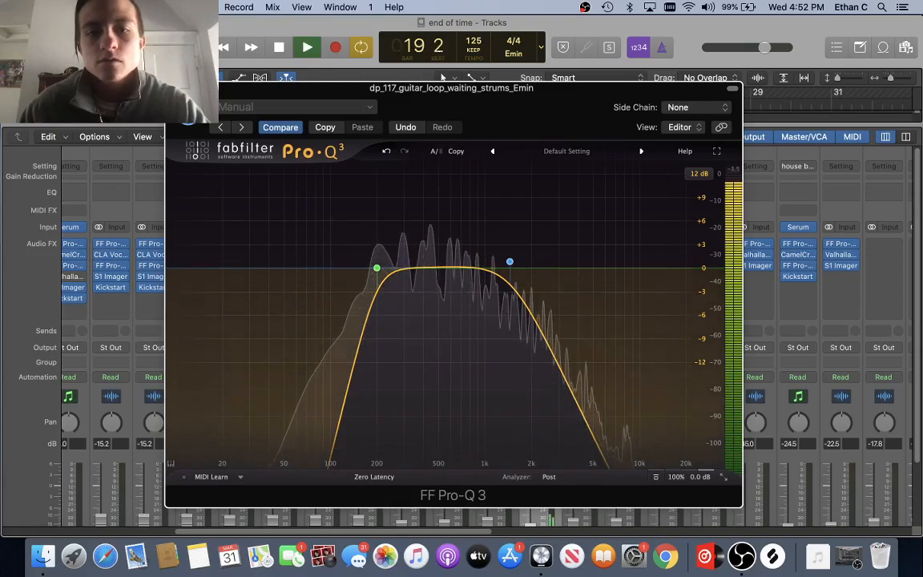
click(174, 88)
Step: Close the Mixer, select and solo track 26, the synth drone wail, and play
key(space)
key(x)
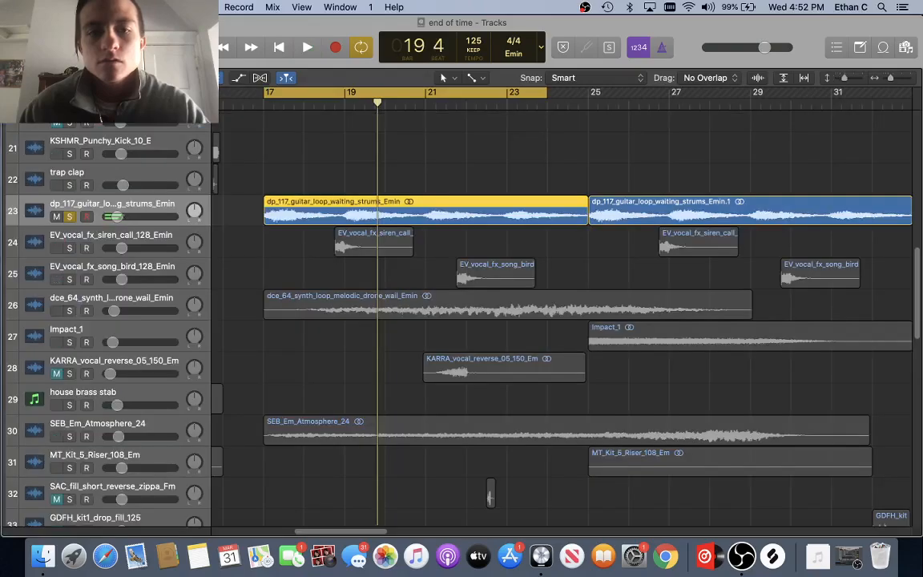
scroll(240, 244, down, 2)
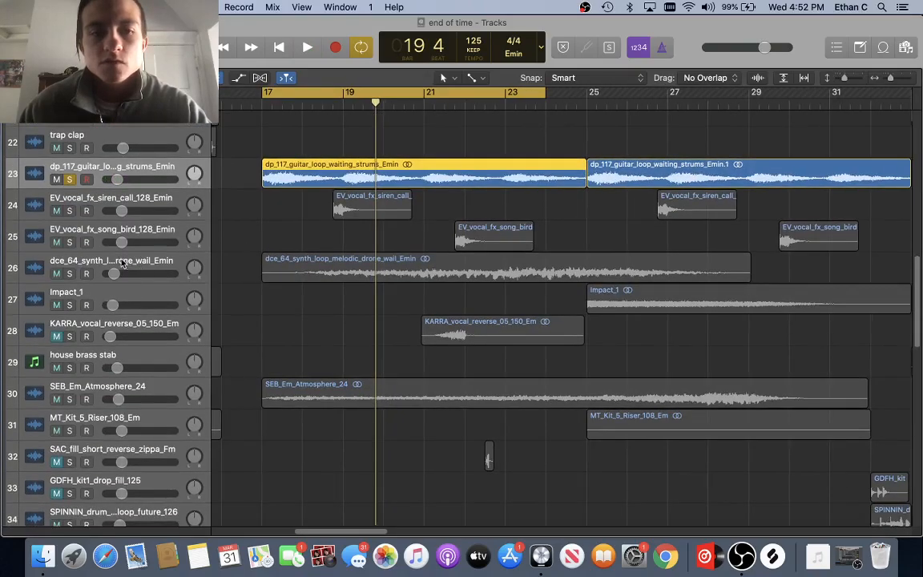
click(72, 273)
click(71, 273)
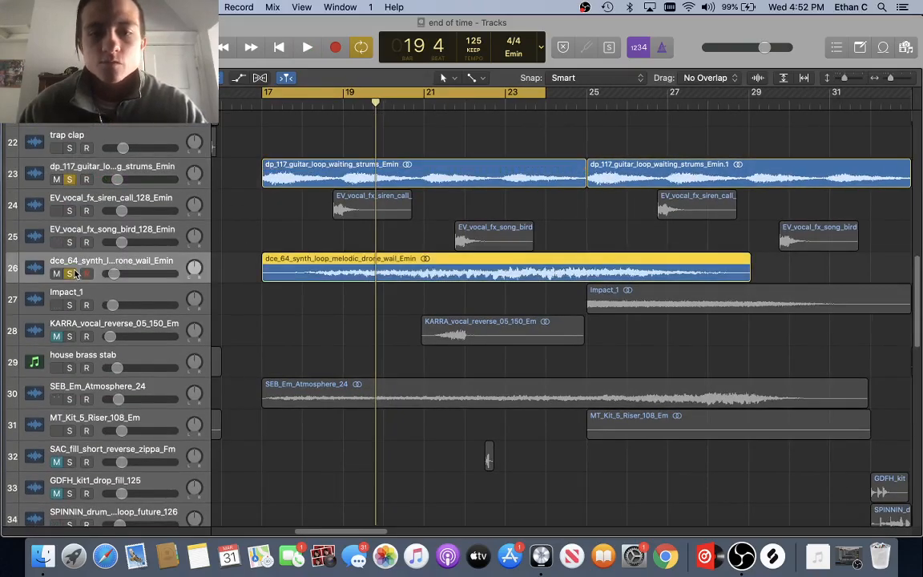
key(space)
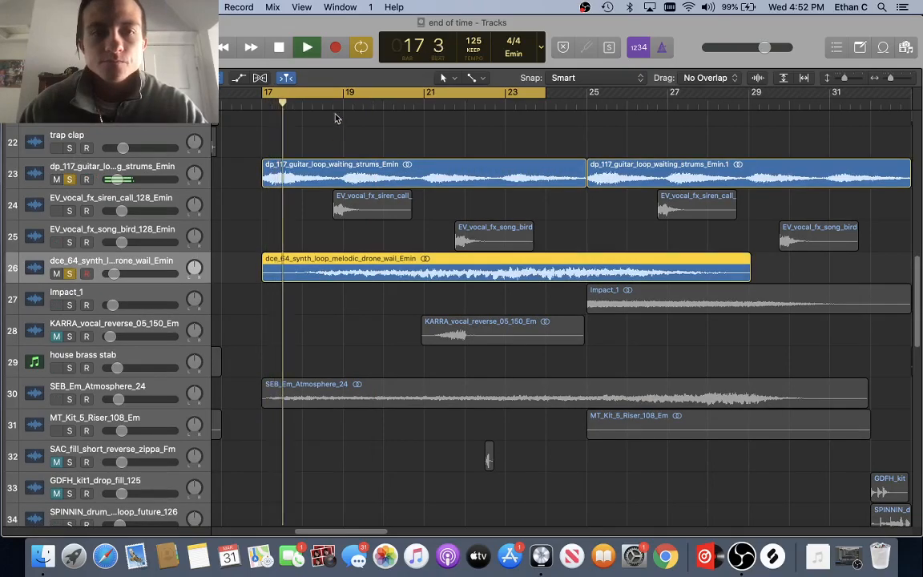
Step: Open the synth drone's FF Pro-Q 3 from the Mixer, showing its 200 Hz low cut
key(x)
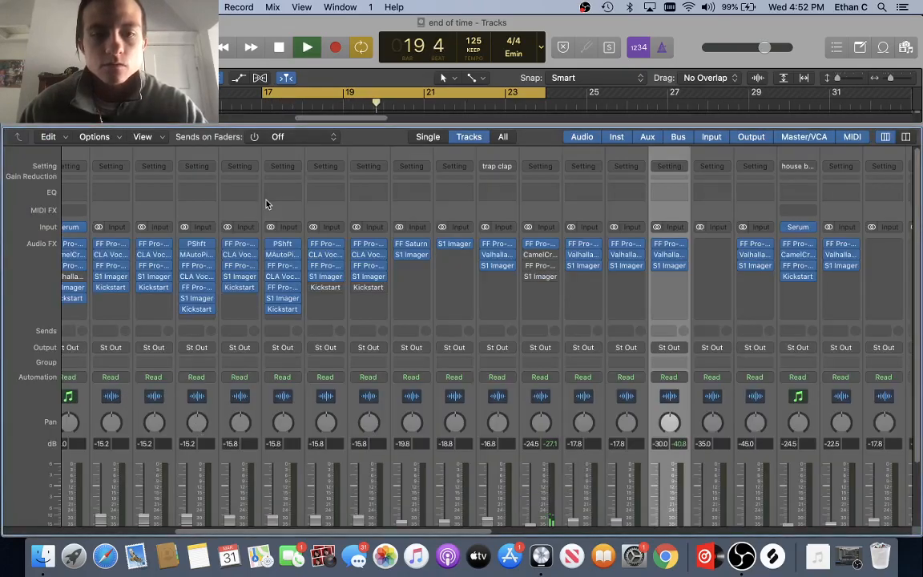
click(670, 244)
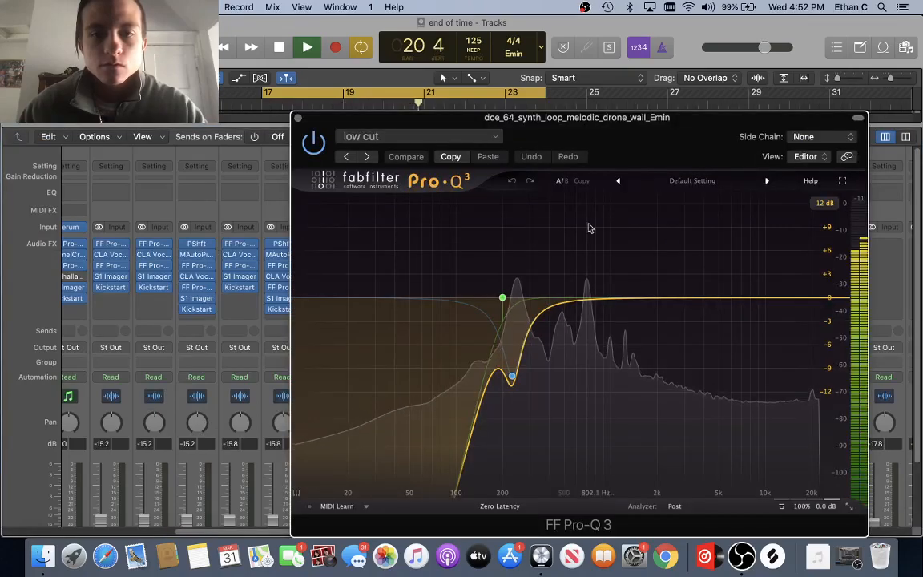
key(space)
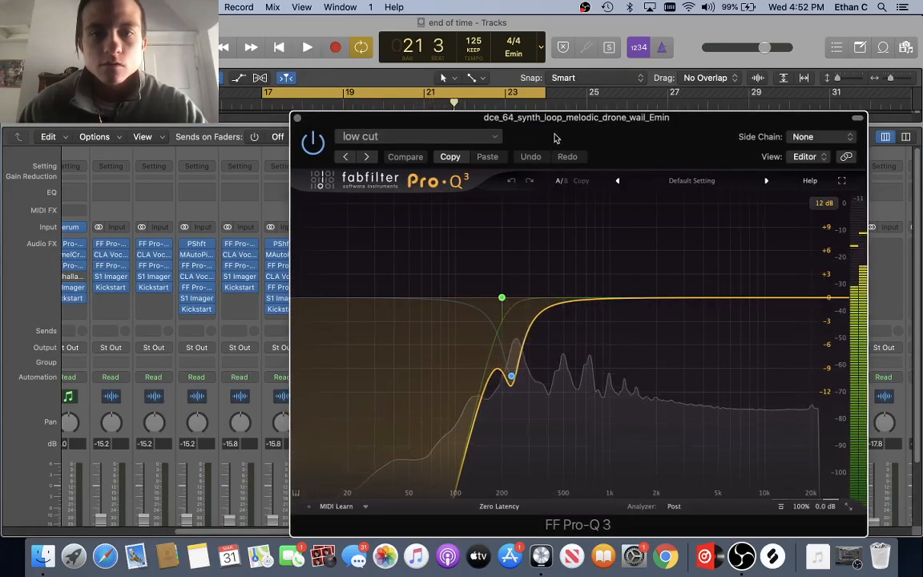
drag(555, 141, 477, 140)
mouse_move(430, 373)
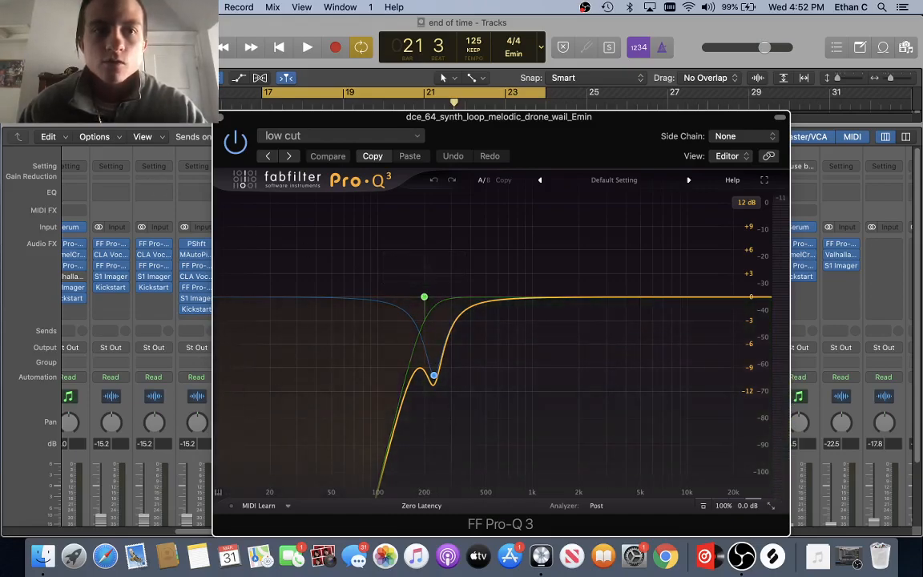
Step: Close the Mixer, unsolo the guitar strums loop, and move the EQ window aside
key(x)
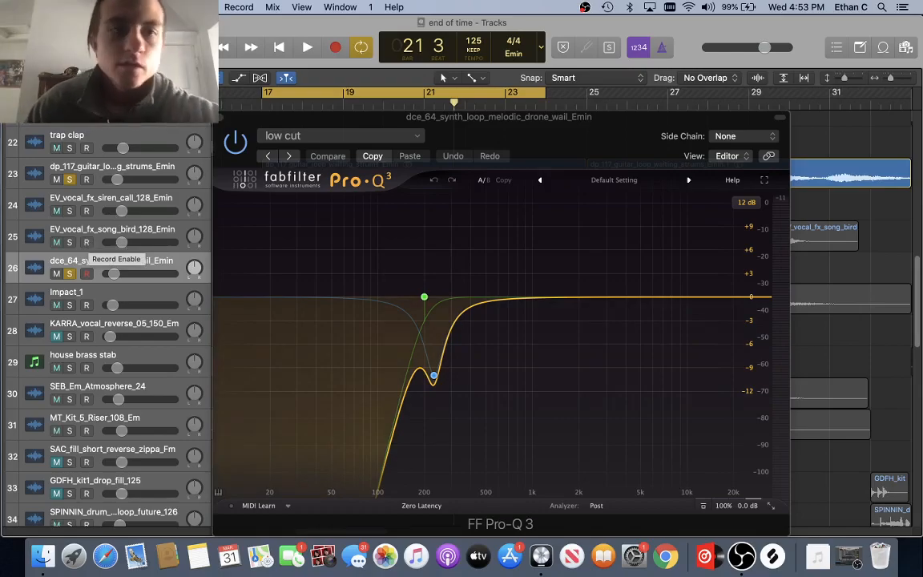
click(70, 179)
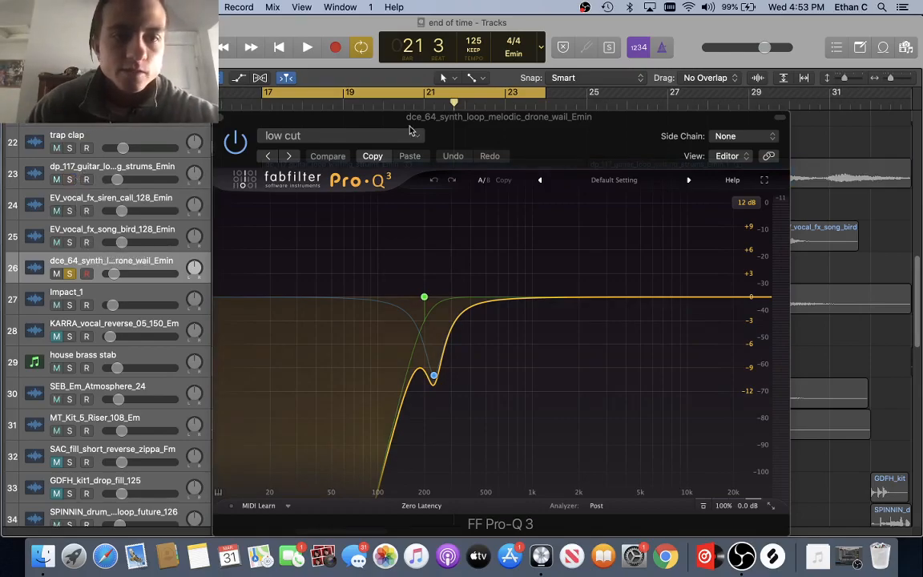
drag(387, 123, 599, 123)
scroll(334, 286, down, 2)
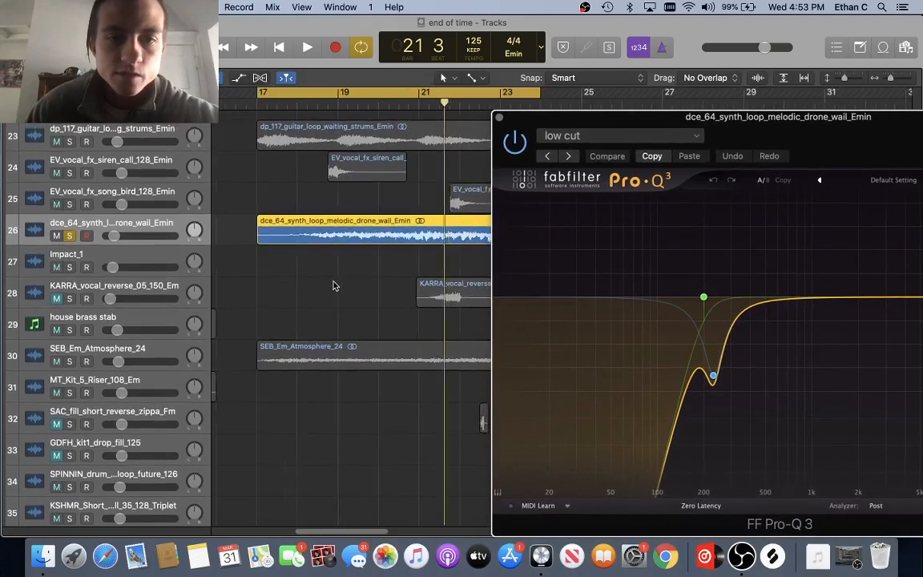
Step: Play the drone and add a bell band cutting 10 dB at 231 Hz
scroll(334, 285, right, 3)
drag(621, 131, 324, 137)
key(space)
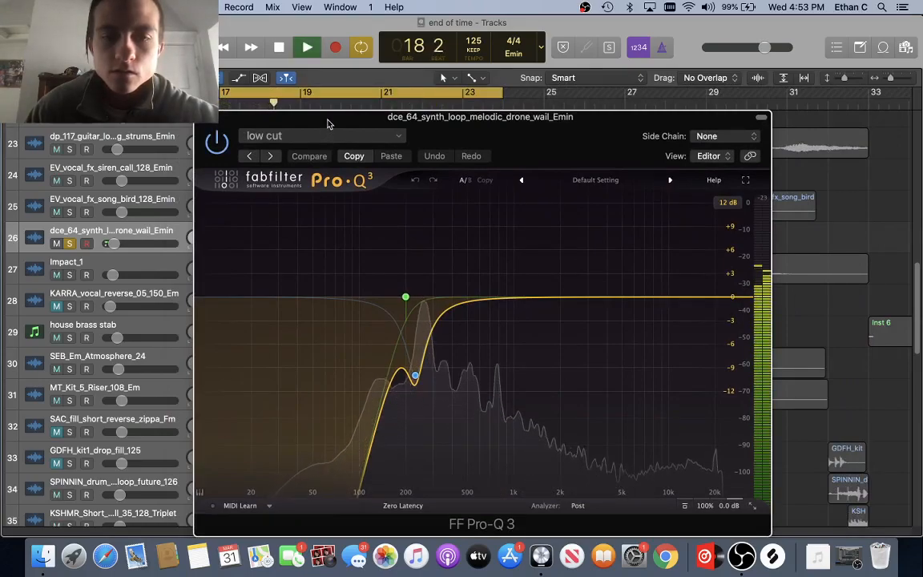
key(XF86AudioRaiseVolume)
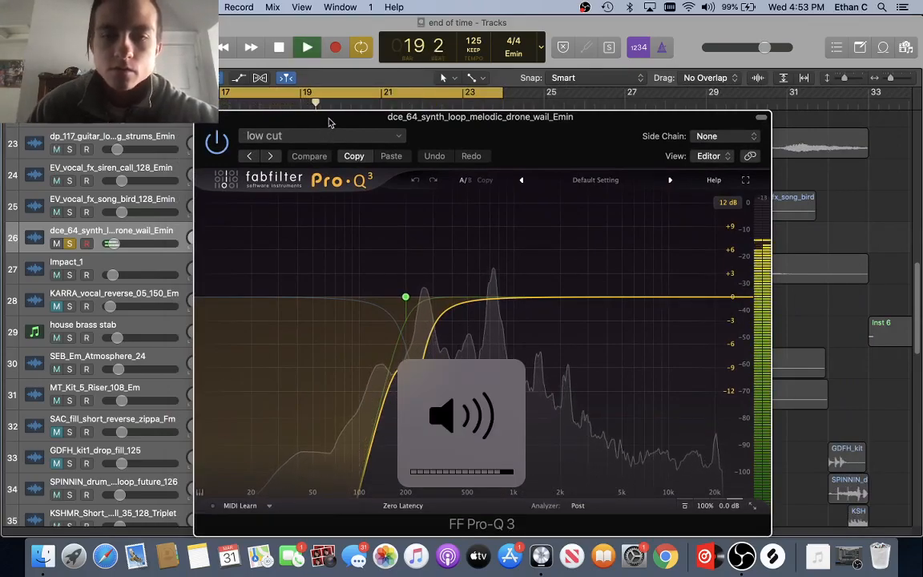
drag(420, 268, 414, 366)
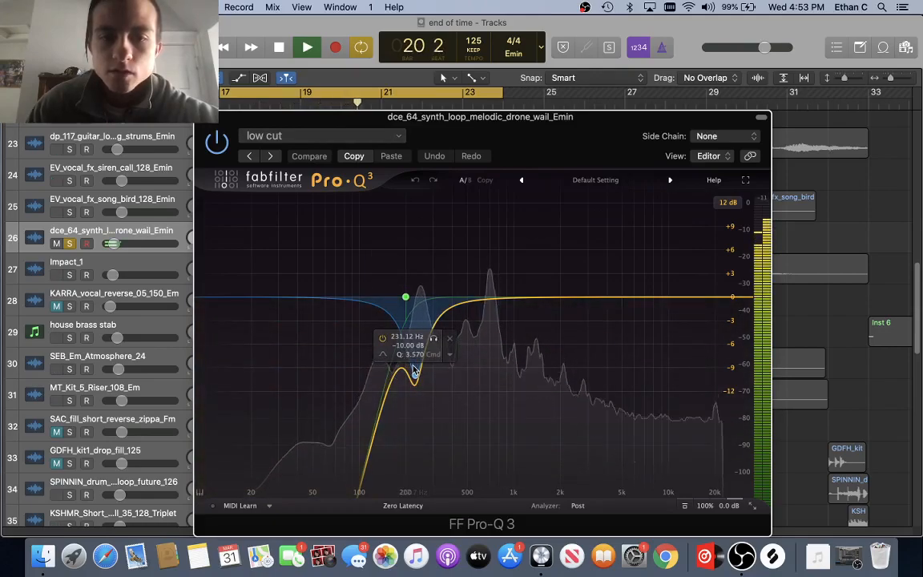
Step: Restart playback and raise the band to a +9.98 dB boost at 240.23 Hz
key(space)
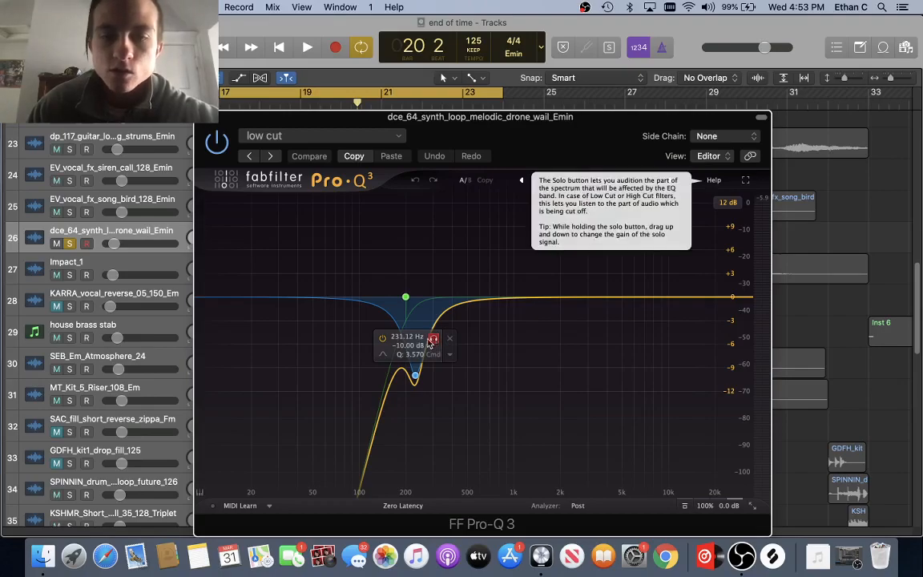
key(space)
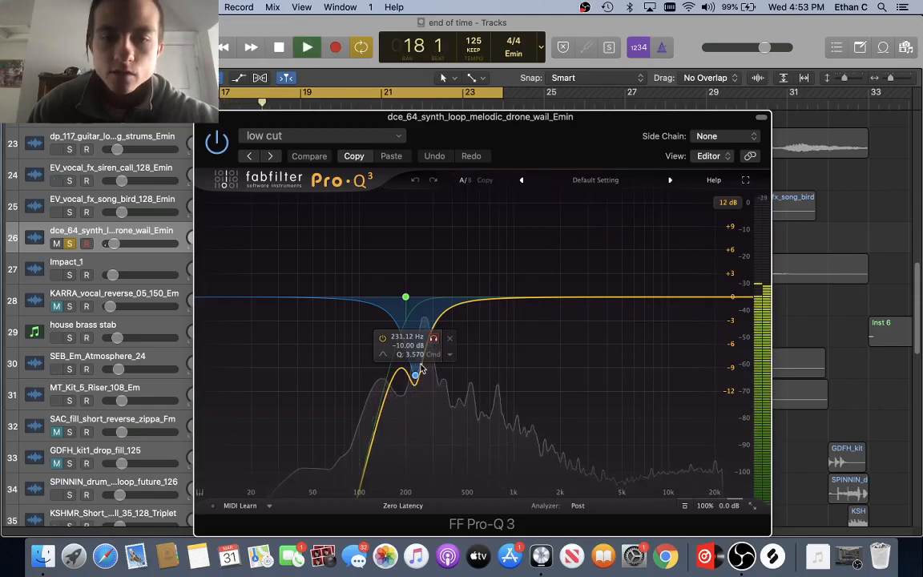
drag(415, 374, 418, 219)
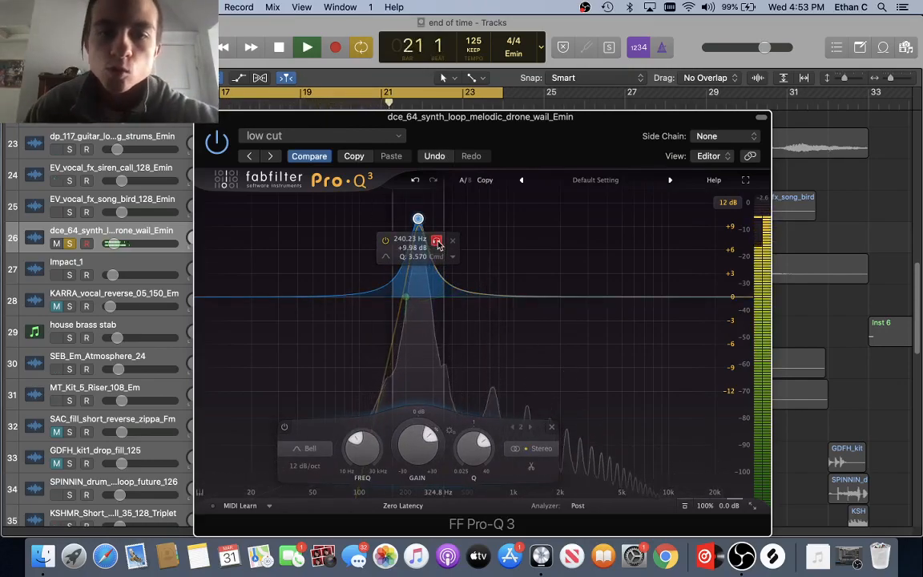
Step: Sweep the bell band to about 231 Hz, set its gain to -10 dB, and stop playback
mouse_move(439, 243)
mouse_down()
mouse_move(553, 244)
mouse_move(403, 242)
mouse_move(511, 240)
mouse_move(422, 241)
mouse_move(443, 241)
mouse_up()
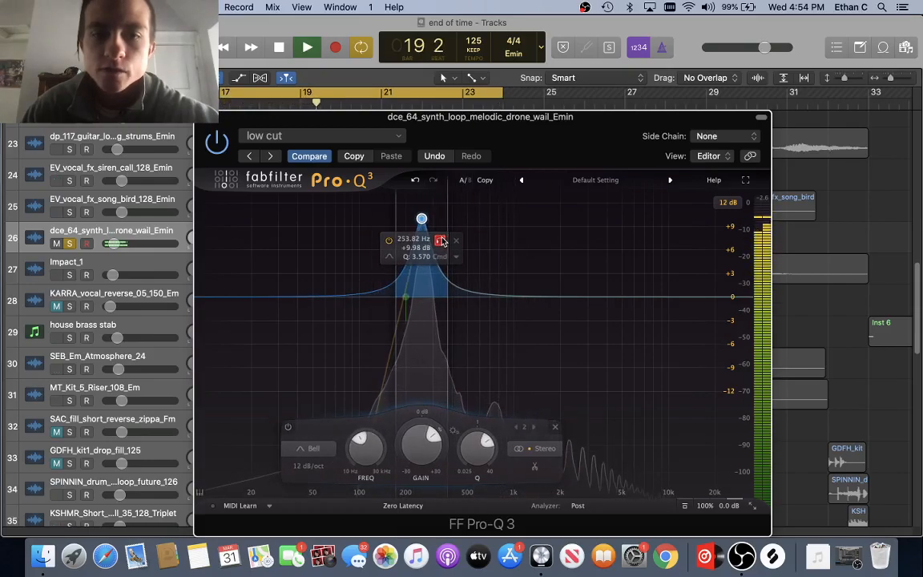
mouse_move(442, 241)
mouse_down()
mouse_move(475, 242)
mouse_move(428, 241)
mouse_move(436, 243)
mouse_up()
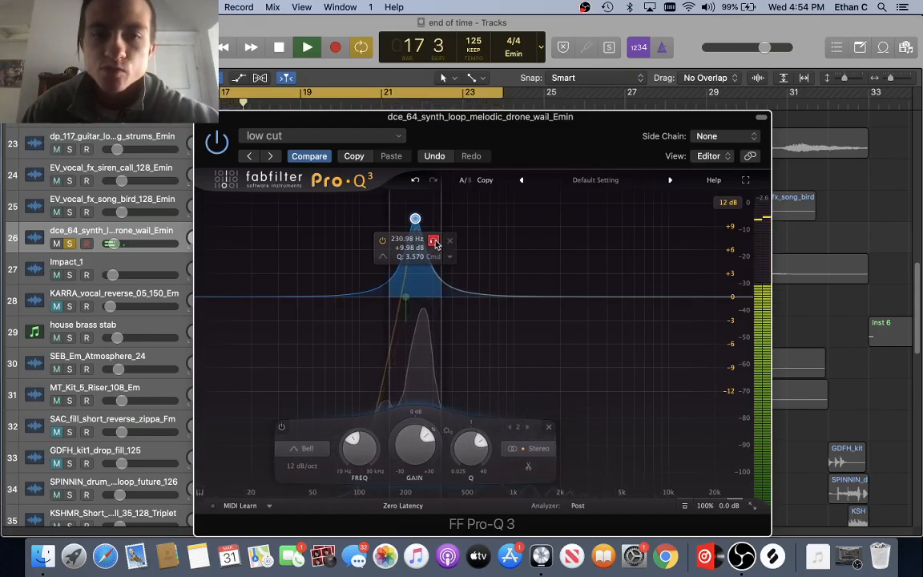
double_click(411, 248)
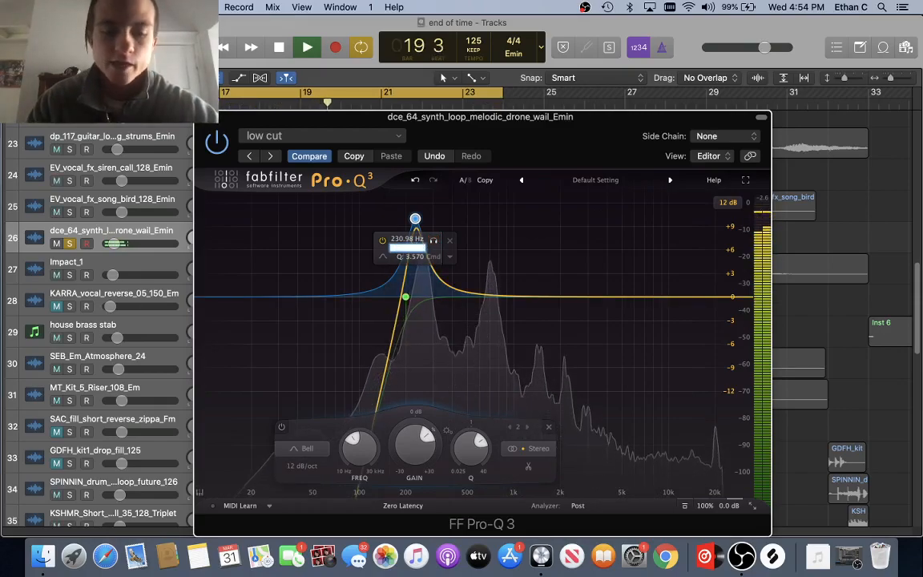
text(-10)
key(Return)
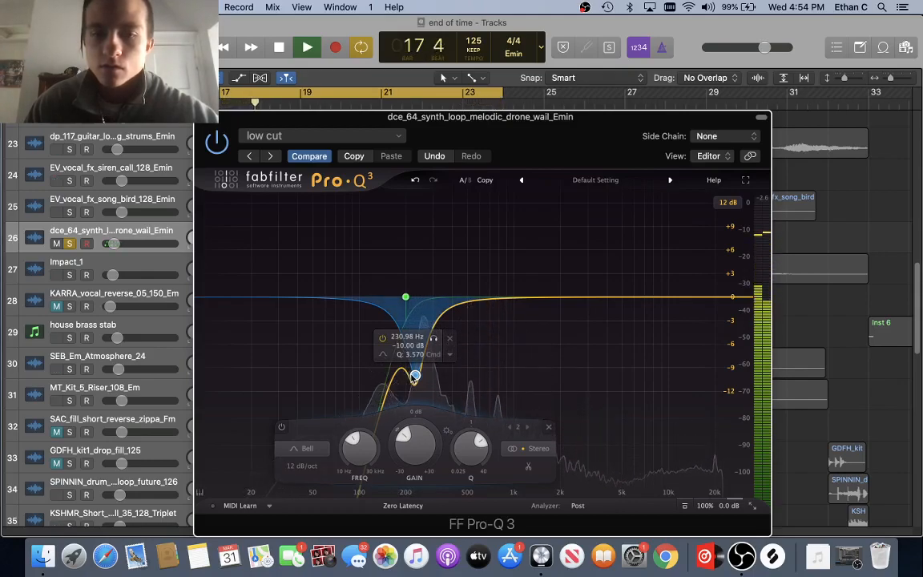
key(space)
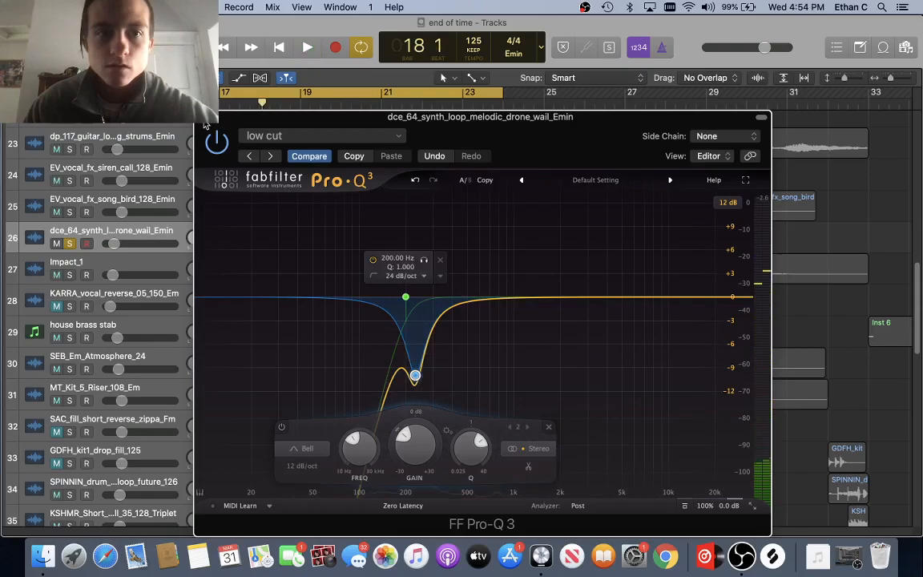
Step: Close the drone's Pro-Q 3 window and unsolo track 26, the dce_64 drone wail
click(201, 117)
scroll(383, 224, up, 2)
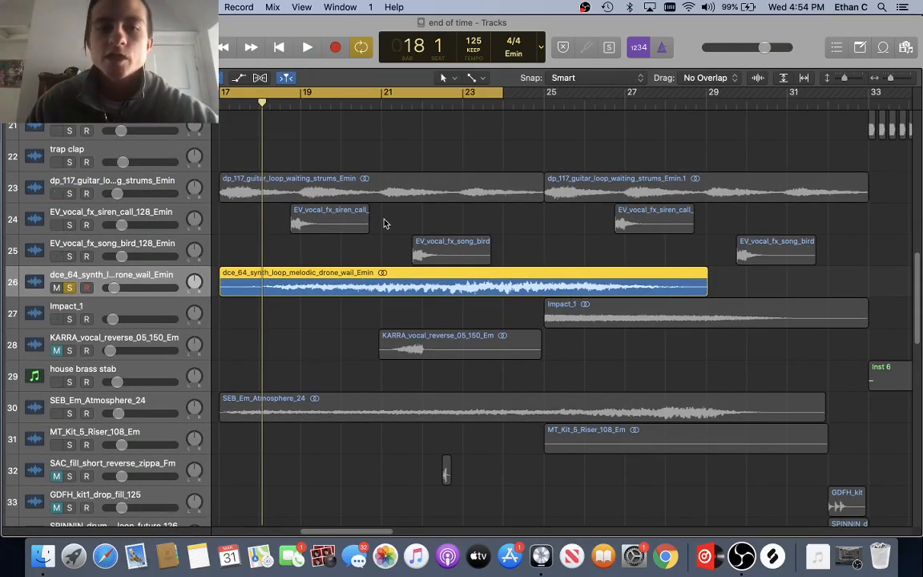
scroll(383, 224, up, 10)
scroll(383, 227, down, 15)
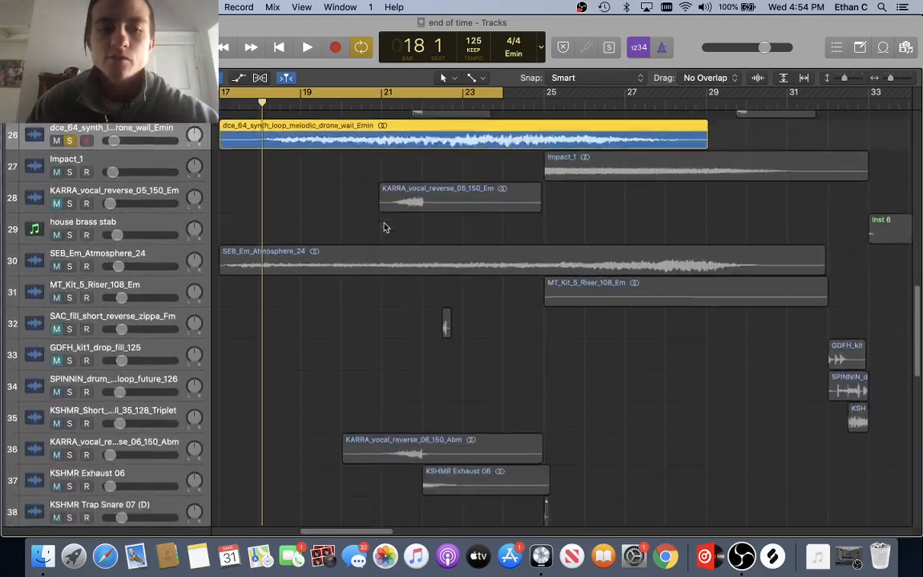
scroll(383, 228, up, 6)
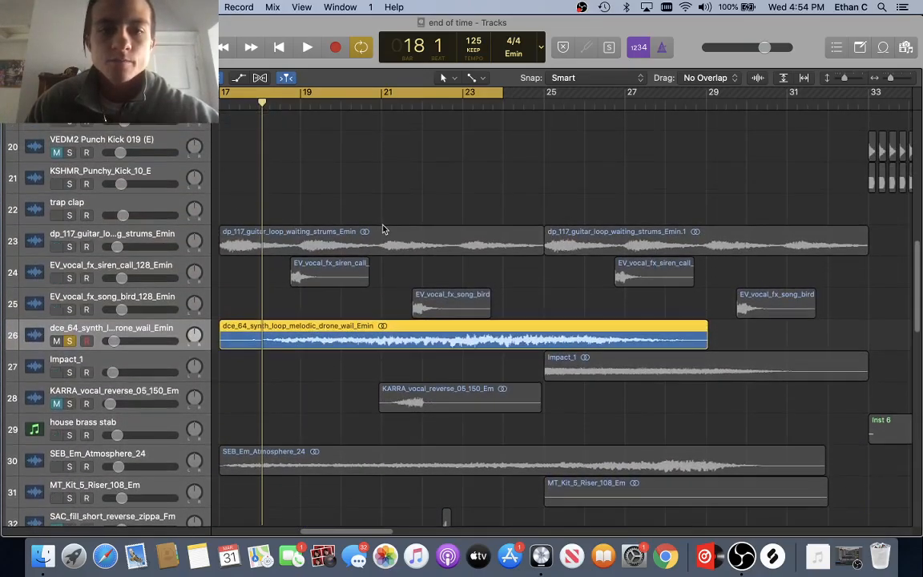
scroll(383, 230, down, 3)
scroll(383, 229, up, 1)
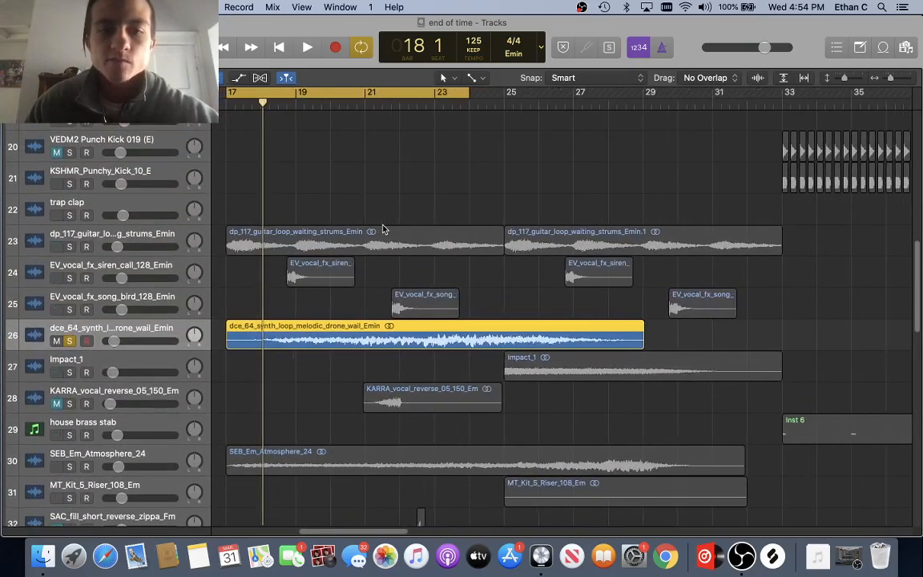
scroll(383, 229, down, 3)
scroll(383, 230, up, 5)
scroll(383, 229, down, 3)
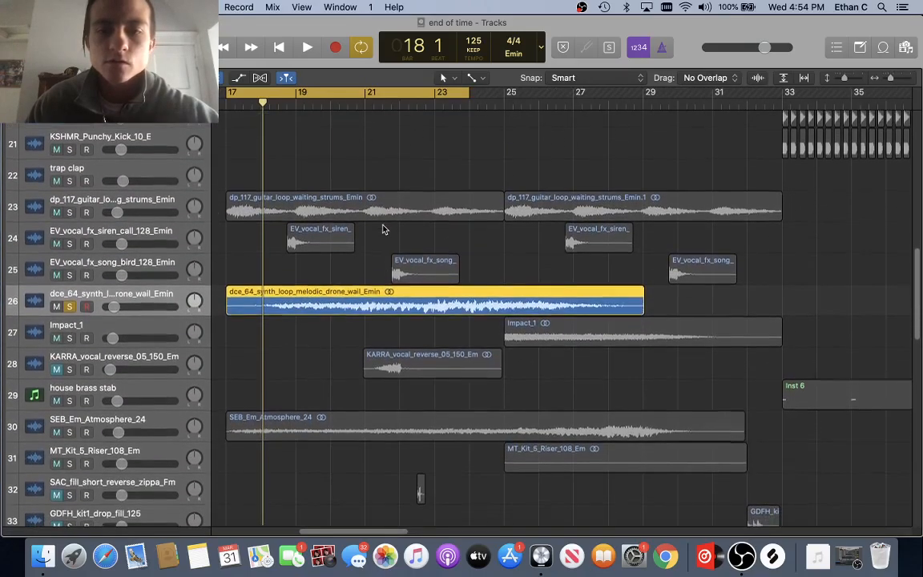
scroll(383, 230, up, 13)
scroll(383, 230, down, 15)
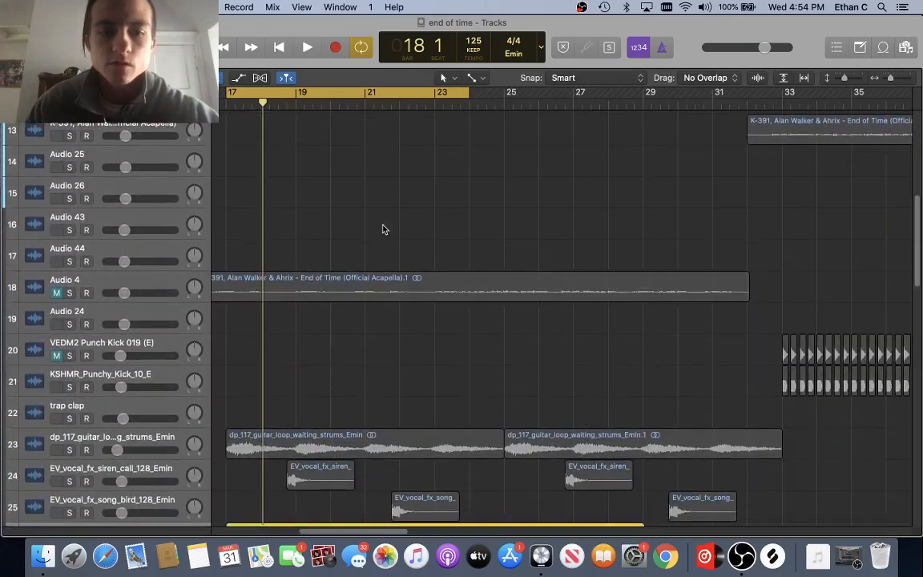
scroll(383, 230, down, 3)
scroll(91, 224, up, 3)
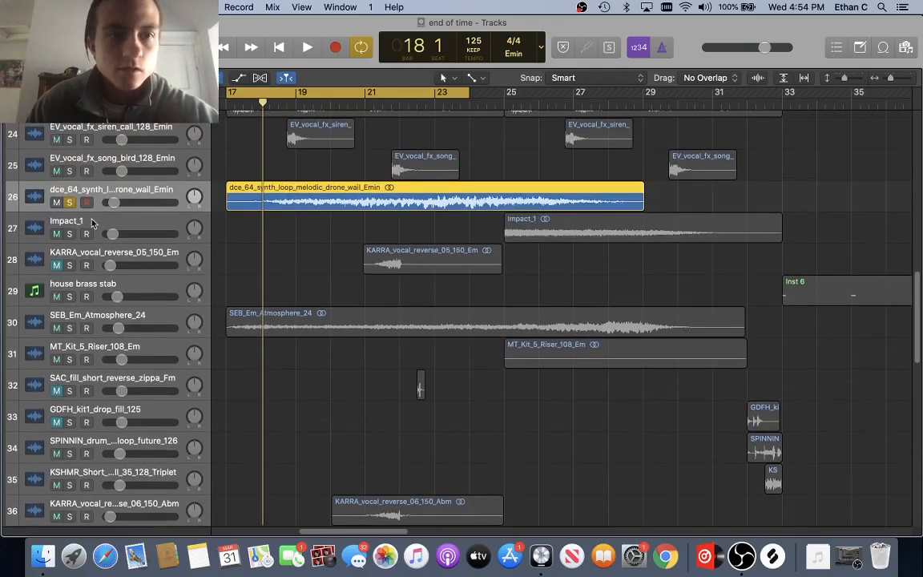
click(69, 202)
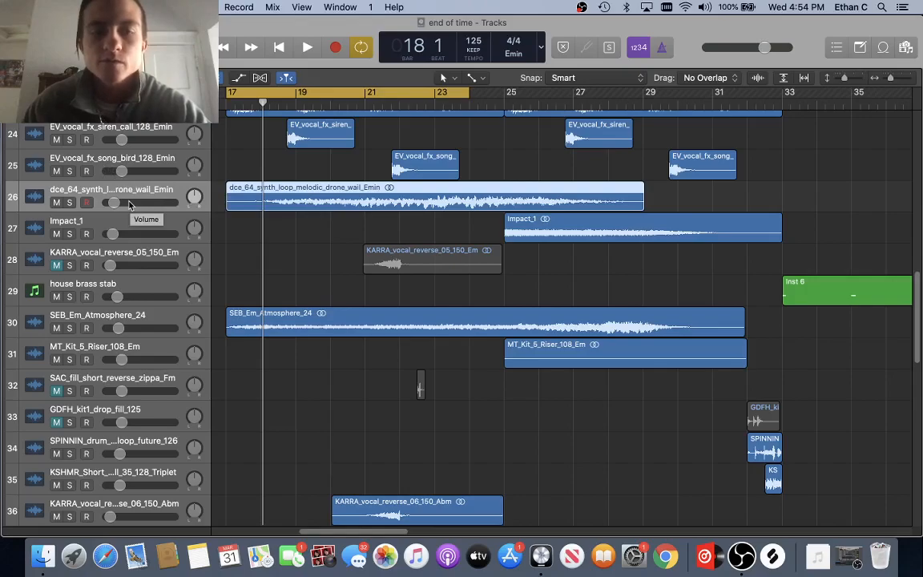
Step: Solo the drone wail track, play it back, then unsolo it
scroll(147, 260, up, 3)
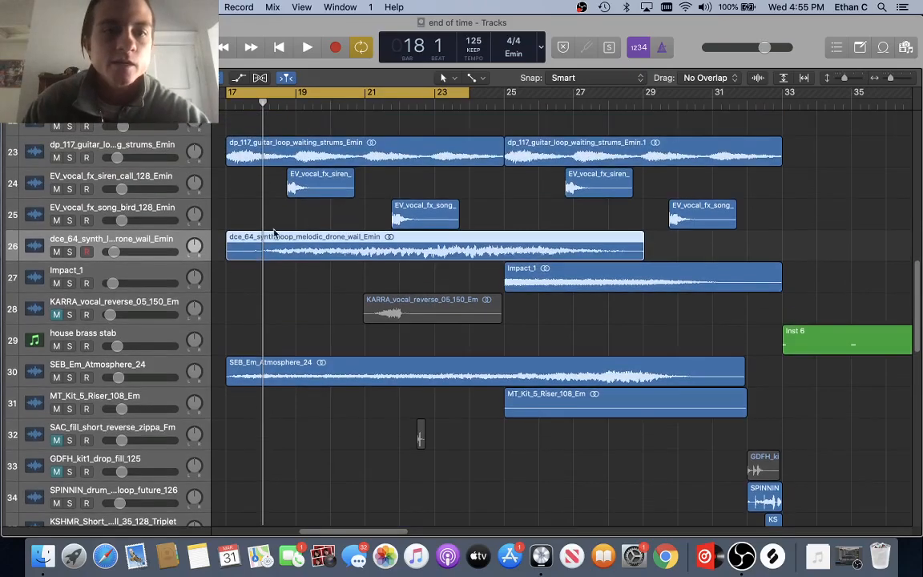
click(70, 251)
key(space)
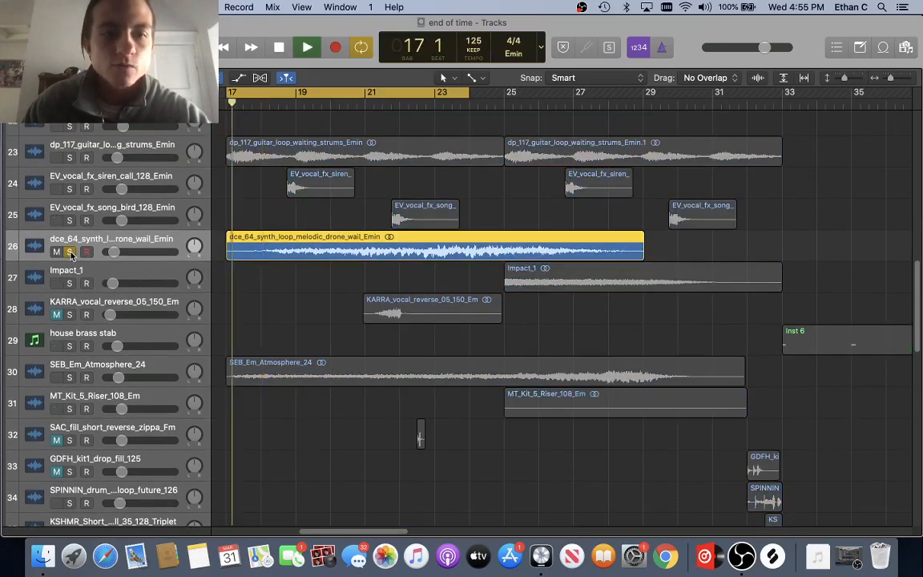
click(70, 251)
Step: Select the BA - Flume Reece bass track and check it in the mixer
scroll(257, 224, down, 2)
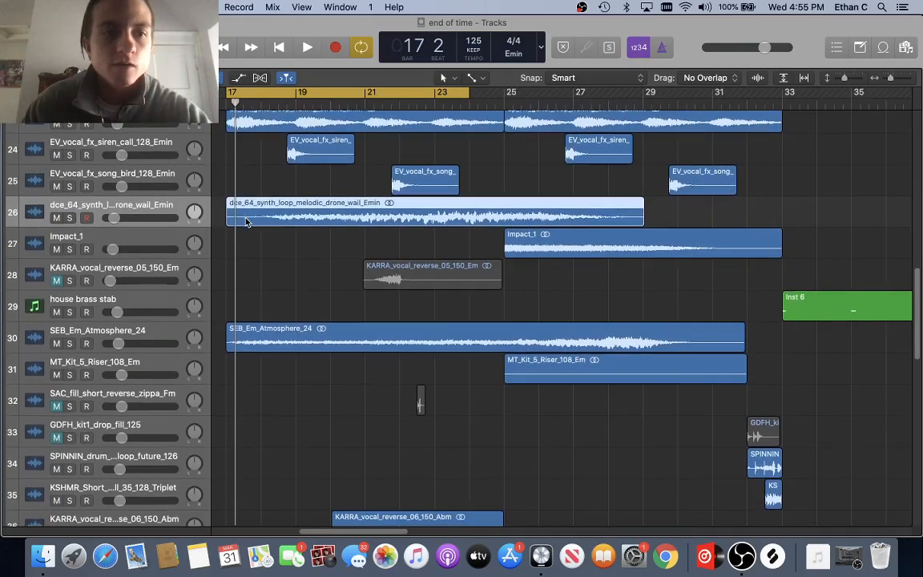
scroll(244, 222, up, 15)
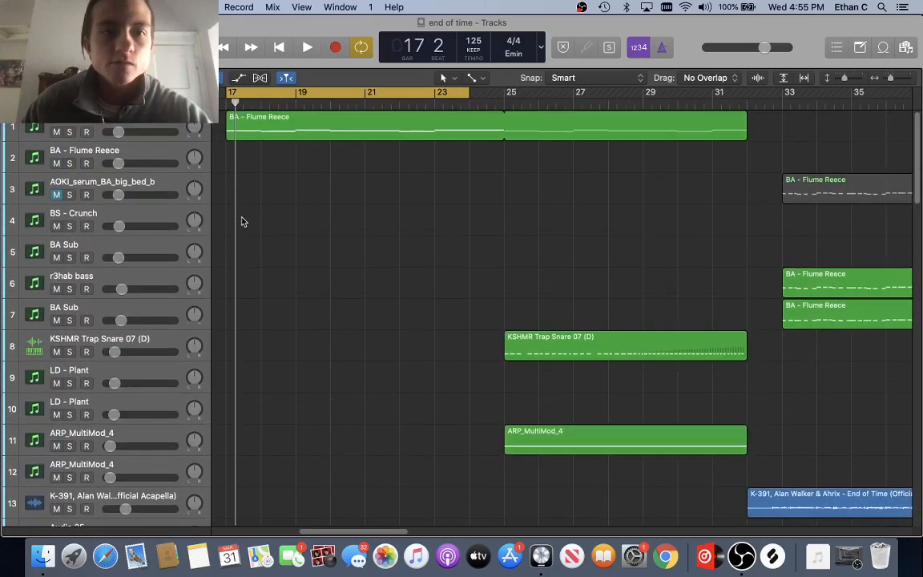
scroll(244, 222, down, 12)
scroll(244, 222, up, 12)
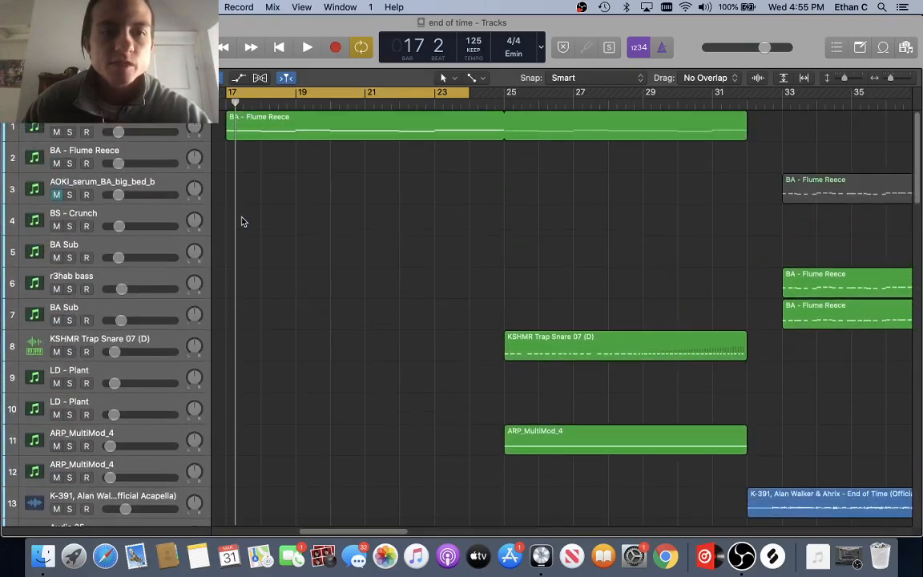
click(102, 119)
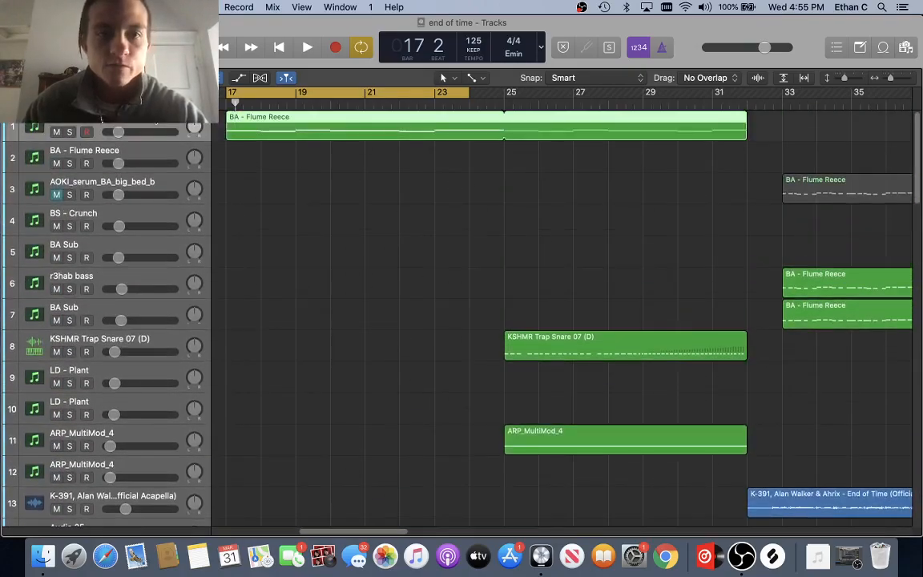
key(x)
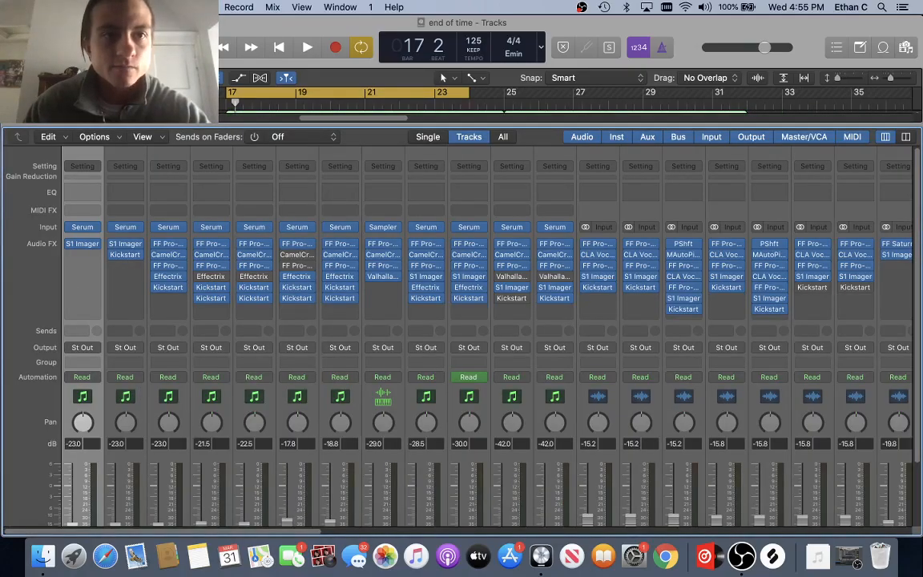
key(x)
key(x)
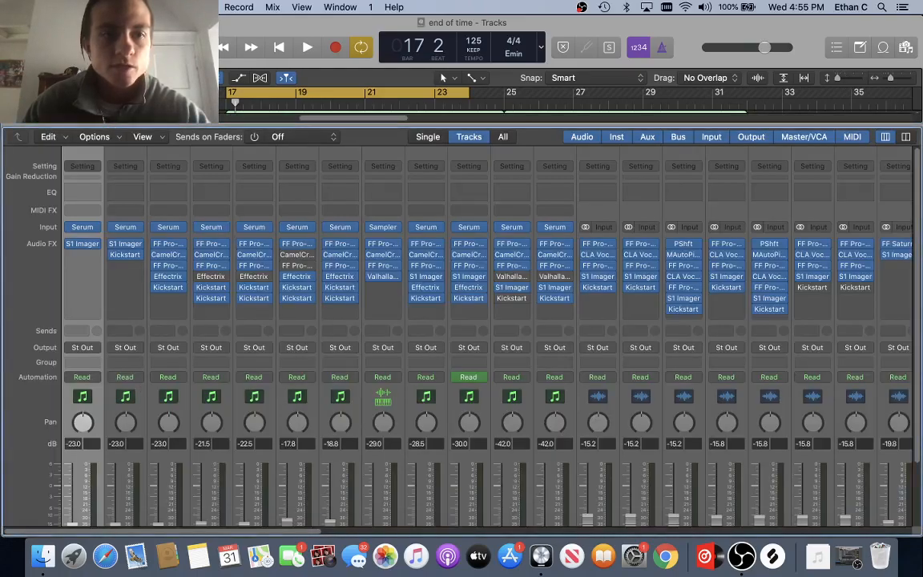
key(x)
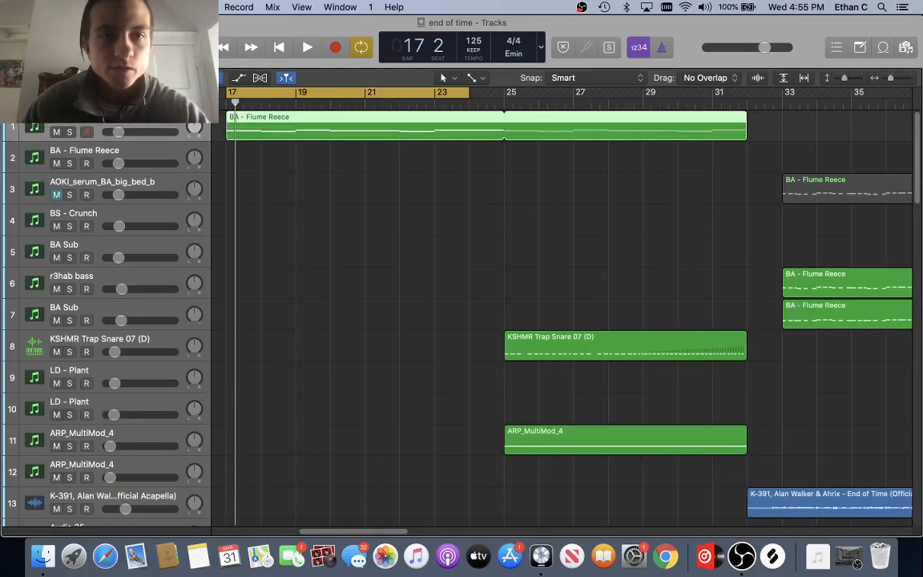
key(x)
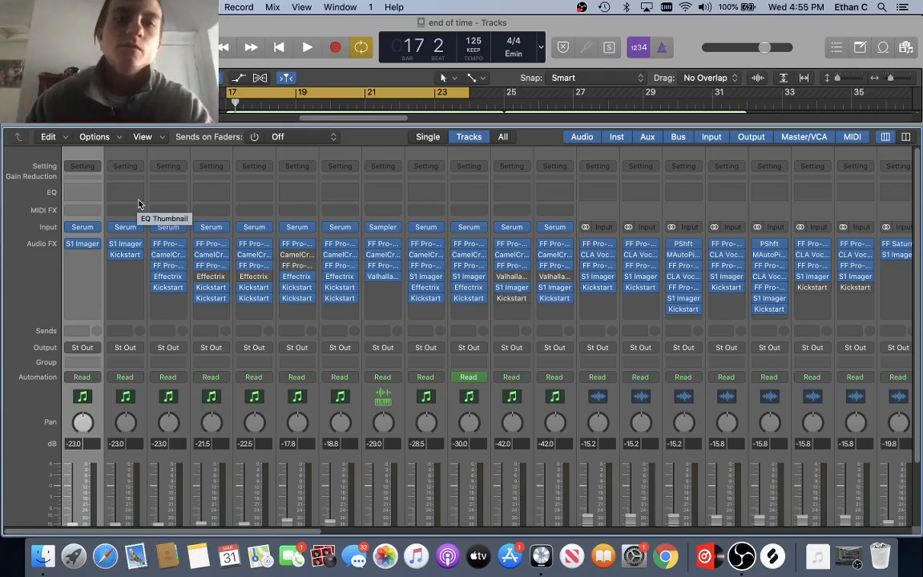
Step: Solo the BA - Flume Reece track and play it from bar 17 with the mixer showing
key(x)
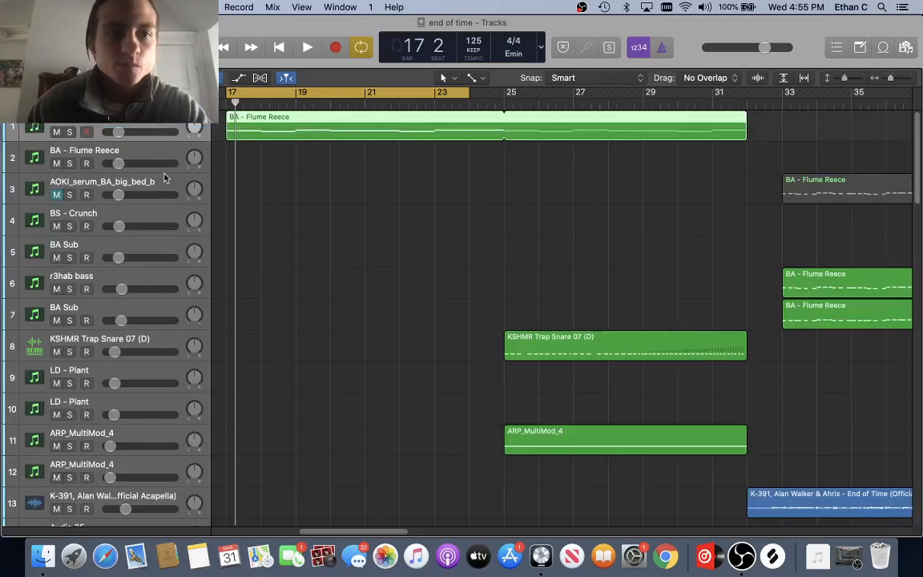
click(69, 132)
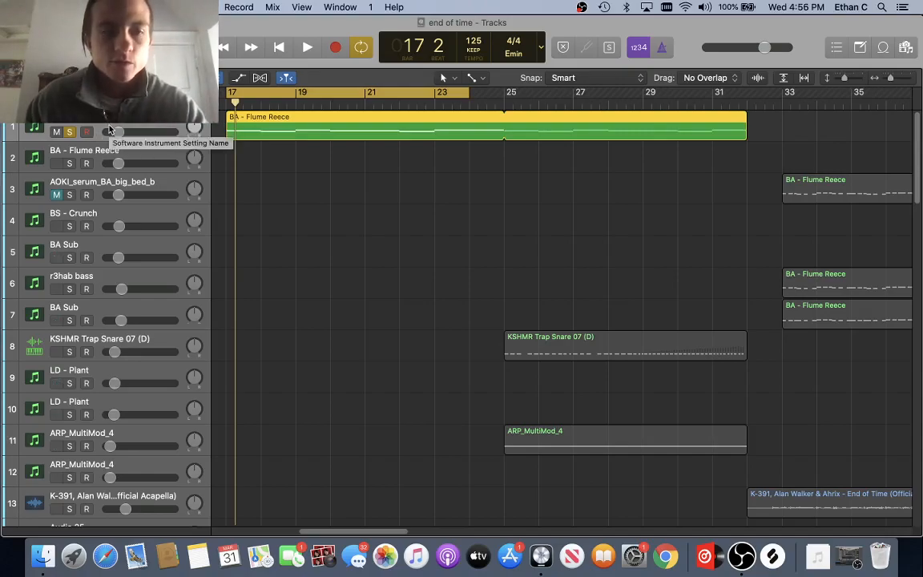
key(x)
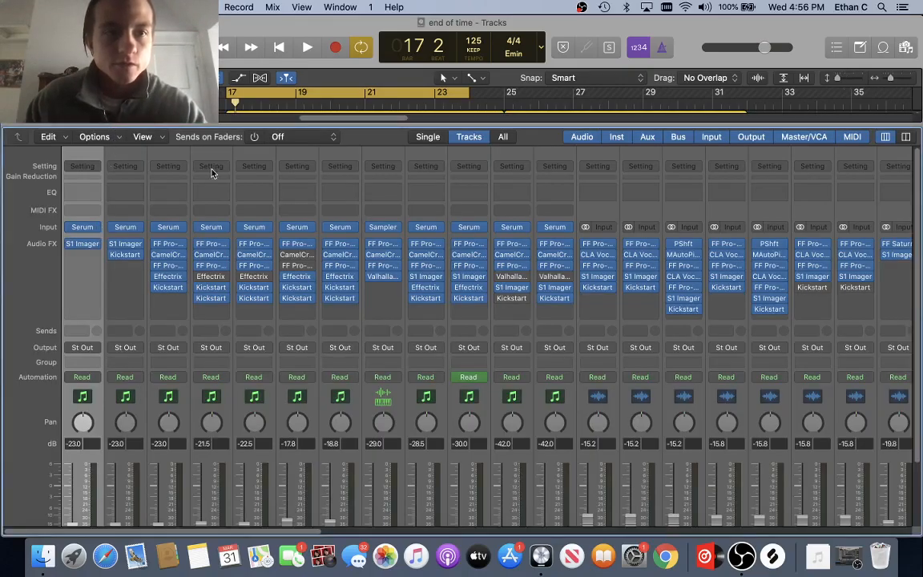
key(x)
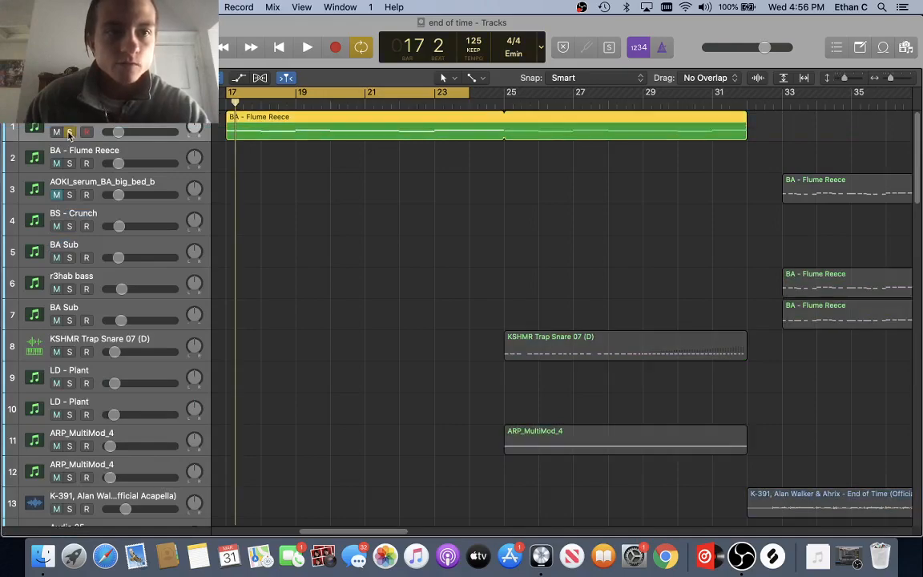
scroll(292, 160, left, 3)
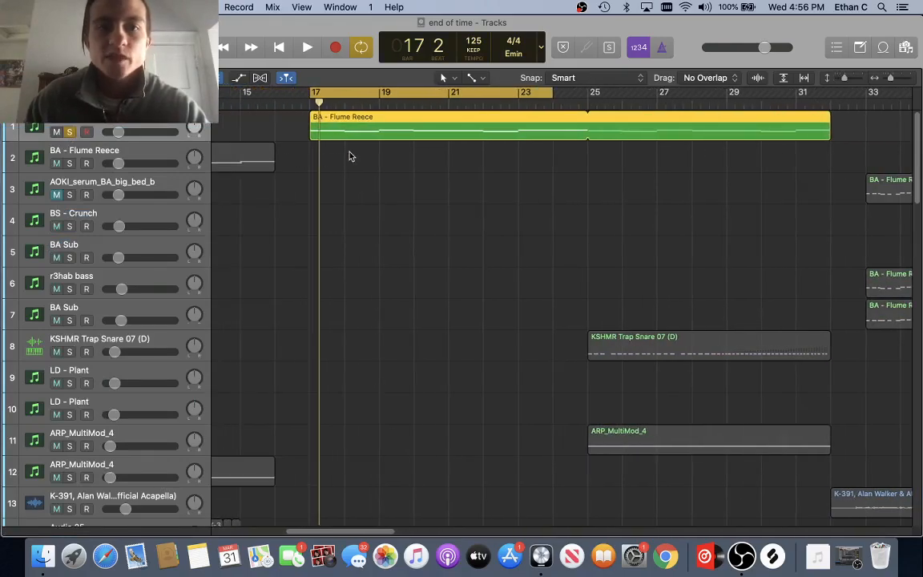
key(space)
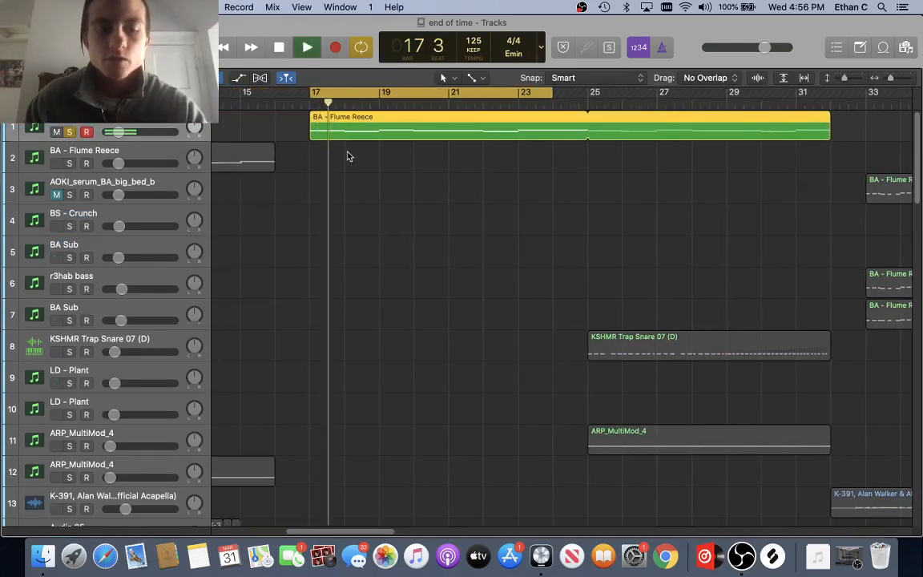
key(x)
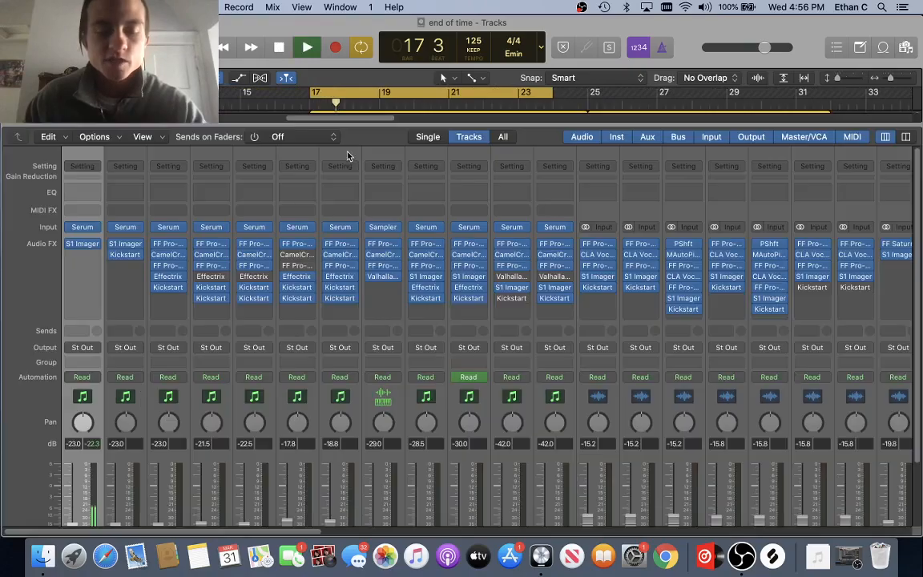
click(83, 248)
drag(509, 176, 549, 138)
key(space)
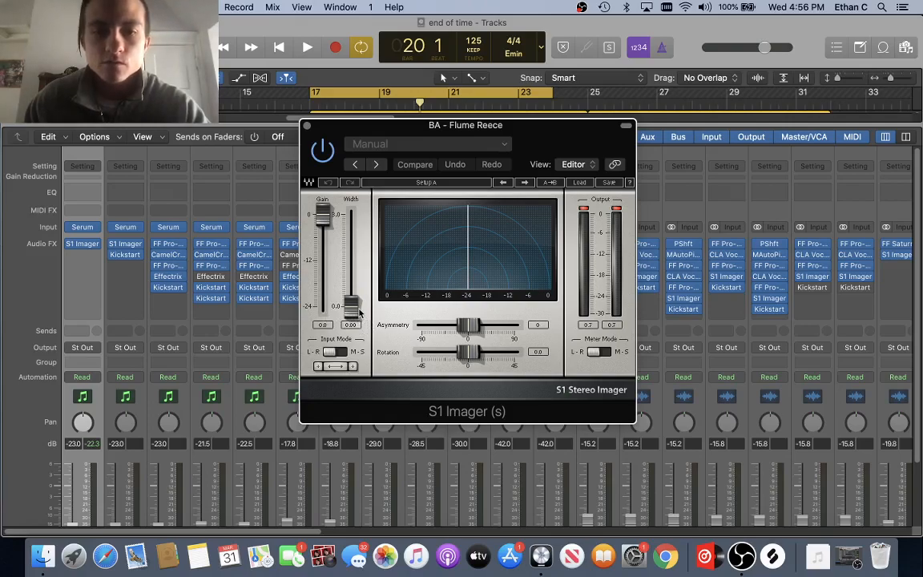
key(space)
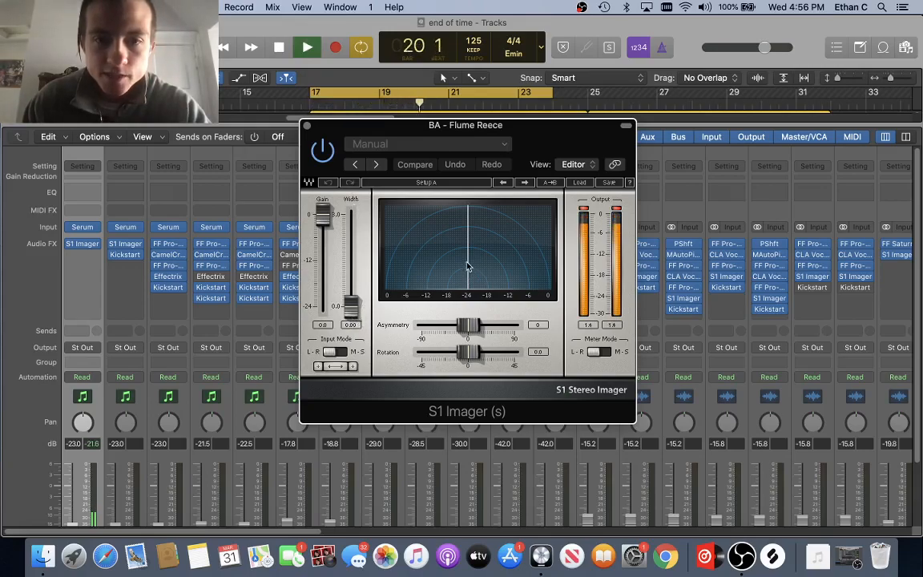
drag(351, 306, 351, 239)
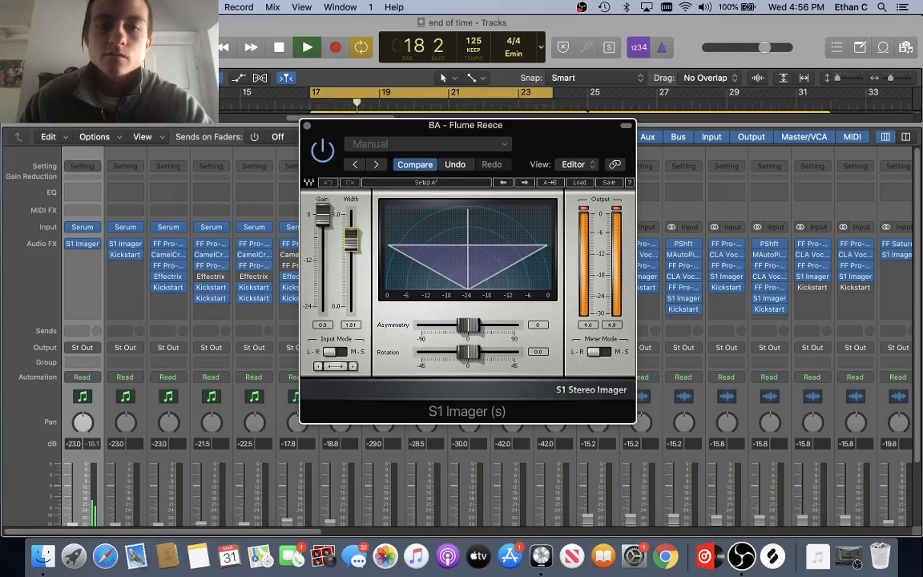
drag(350, 238, 351, 307)
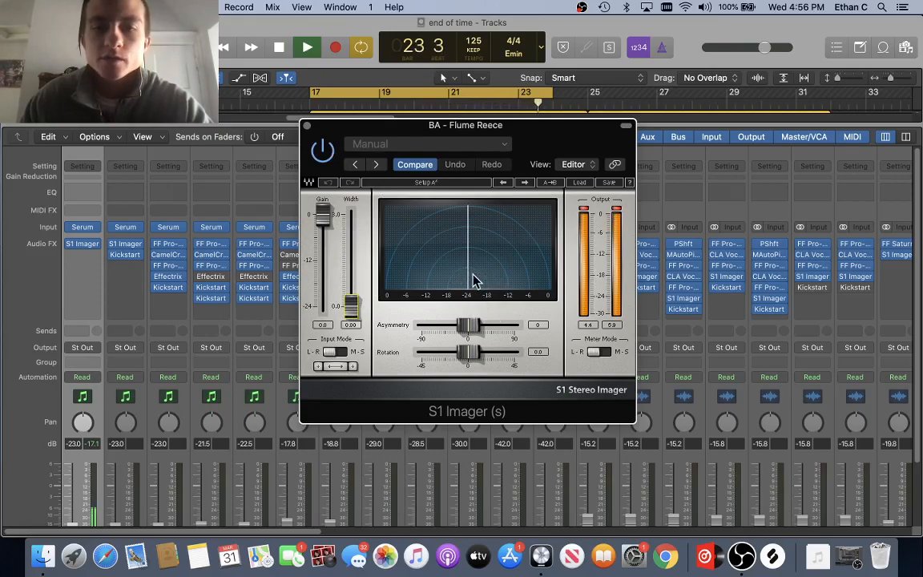
click(307, 127)
key(x)
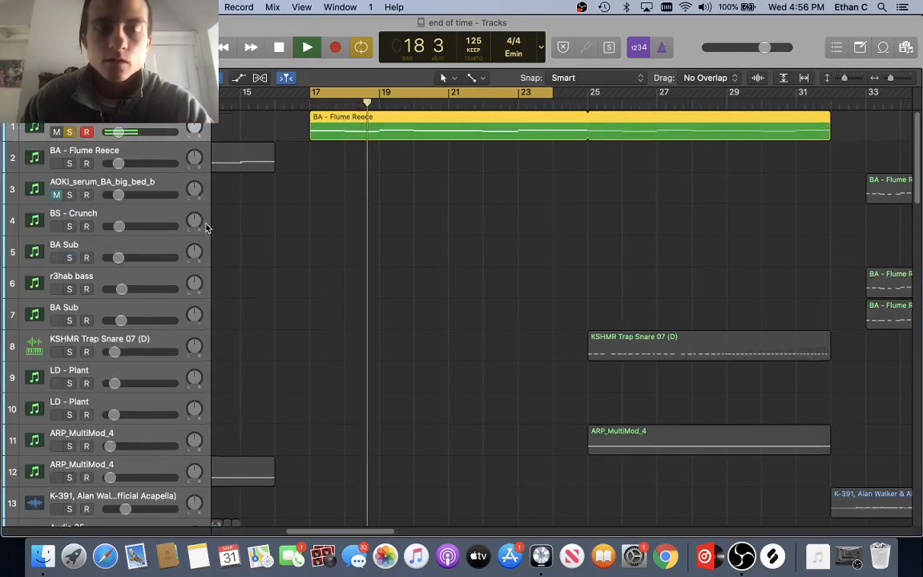
scroll(206, 227, down, 1)
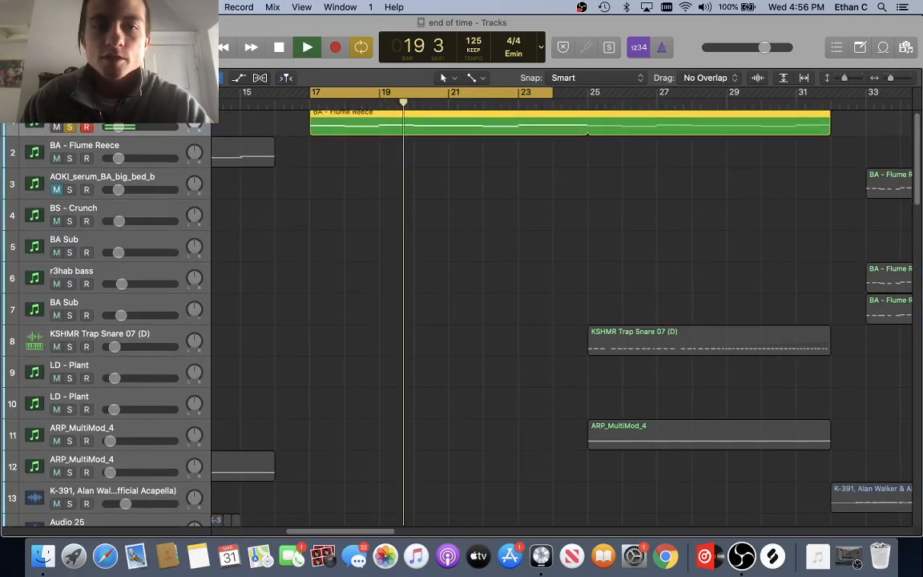
Step: Set the guitar loop's S1 Imager width to 1.60 and compare it bypassed versus active
scroll(313, 204, down, 10)
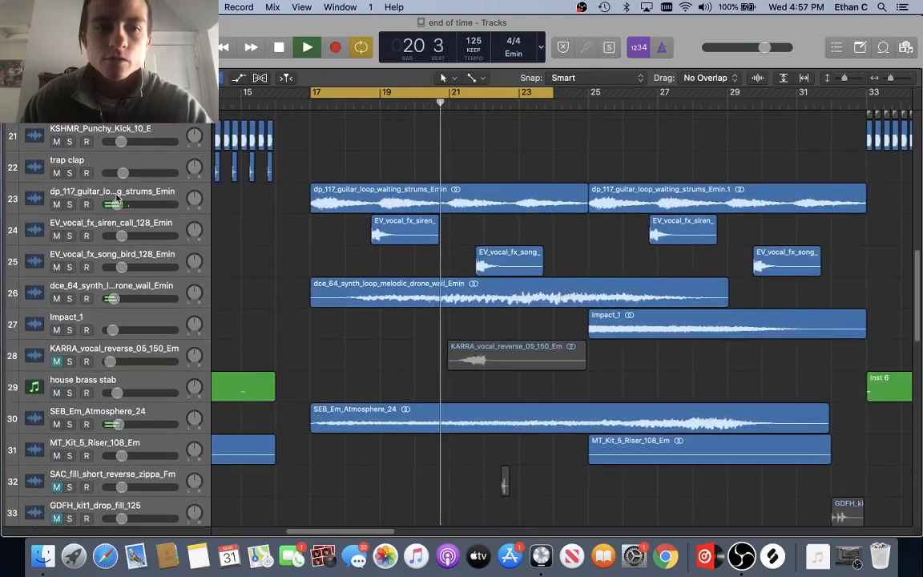
key(x)
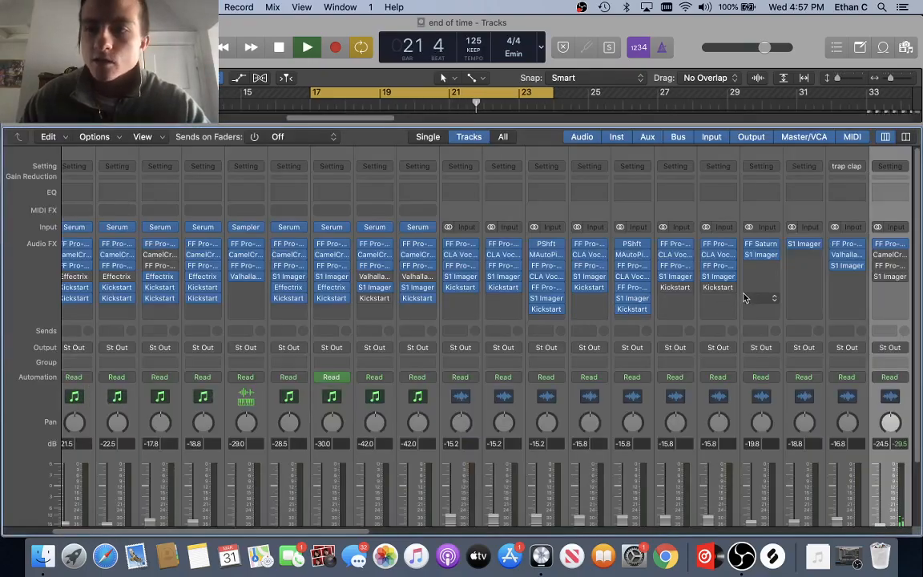
click(889, 276)
drag(466, 181, 436, 125)
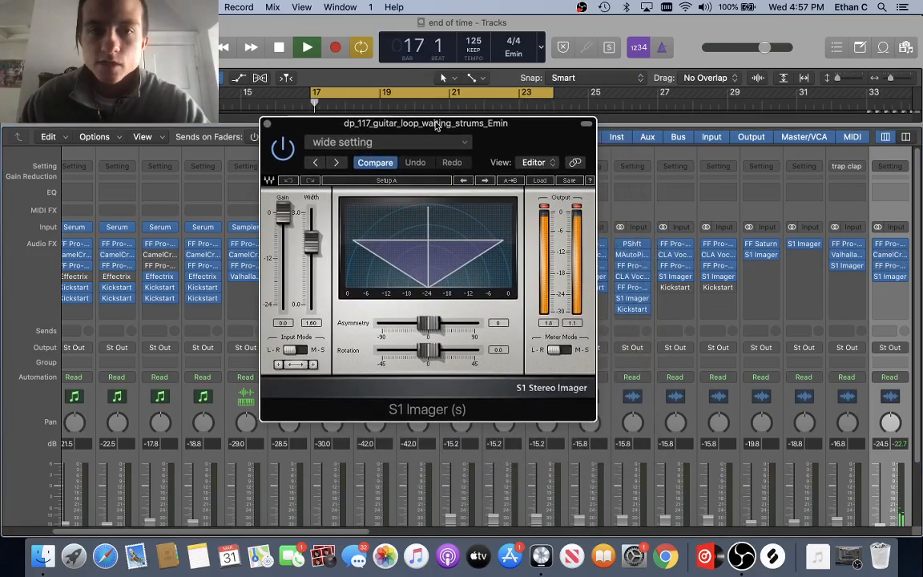
click(315, 250)
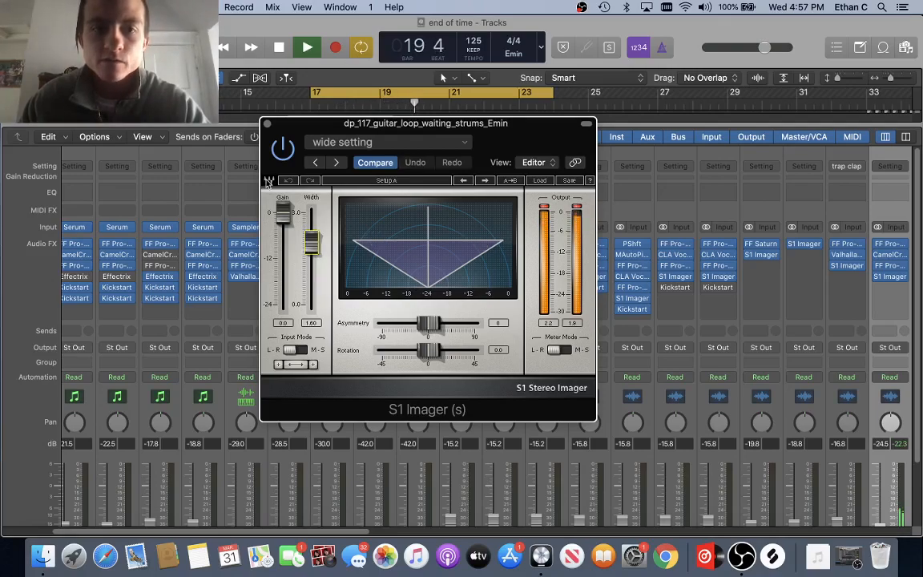
click(285, 150)
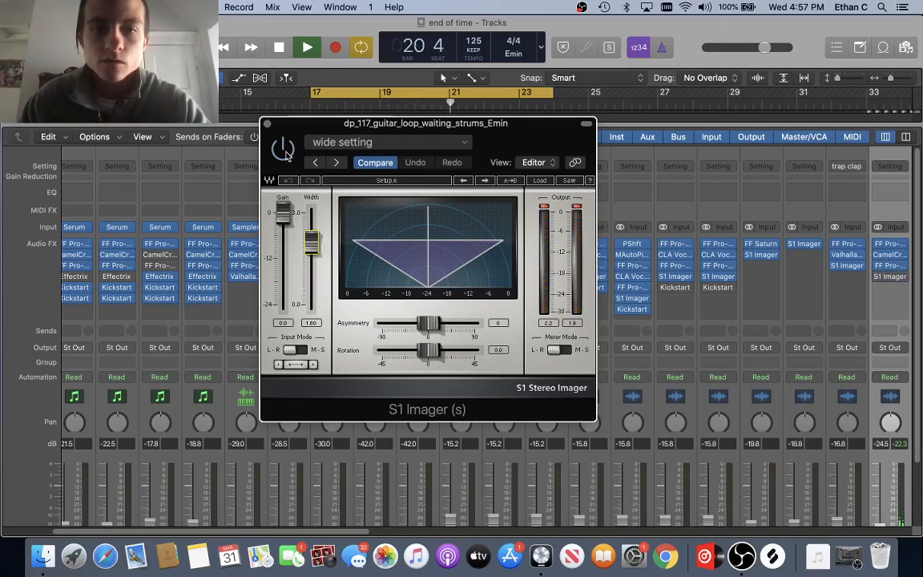
click(286, 155)
click(267, 124)
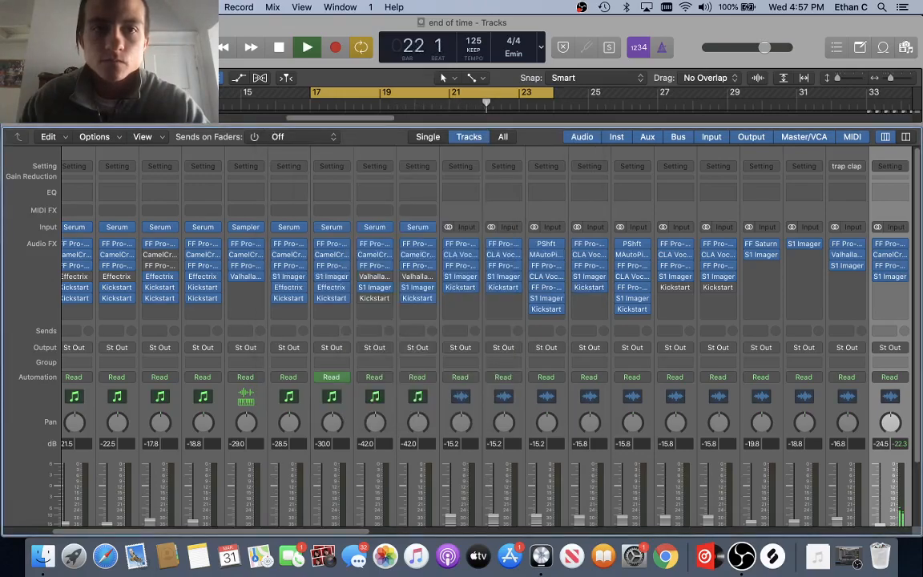
key(x)
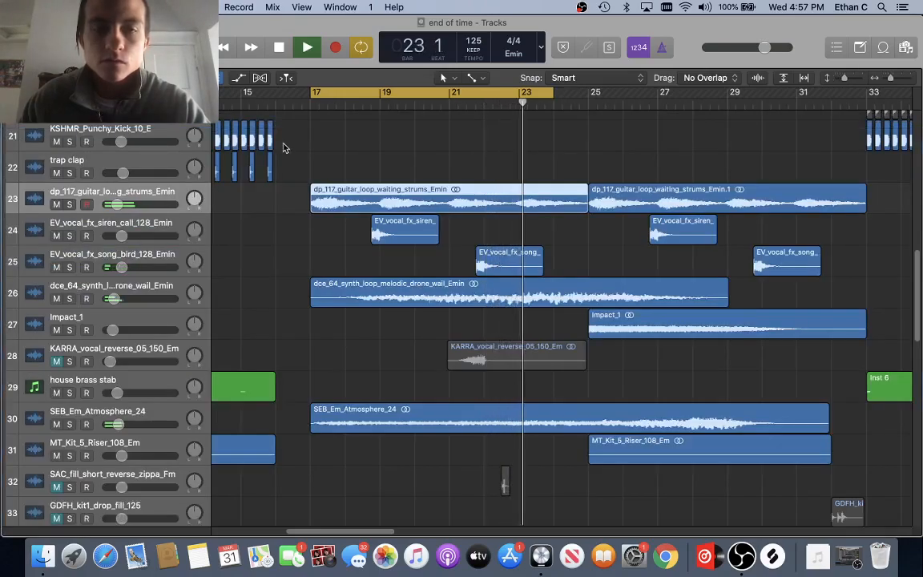
Step: Stop playback at bar 23 and scroll the arrangement back up to tracks 1–13
key(x)
key(space)
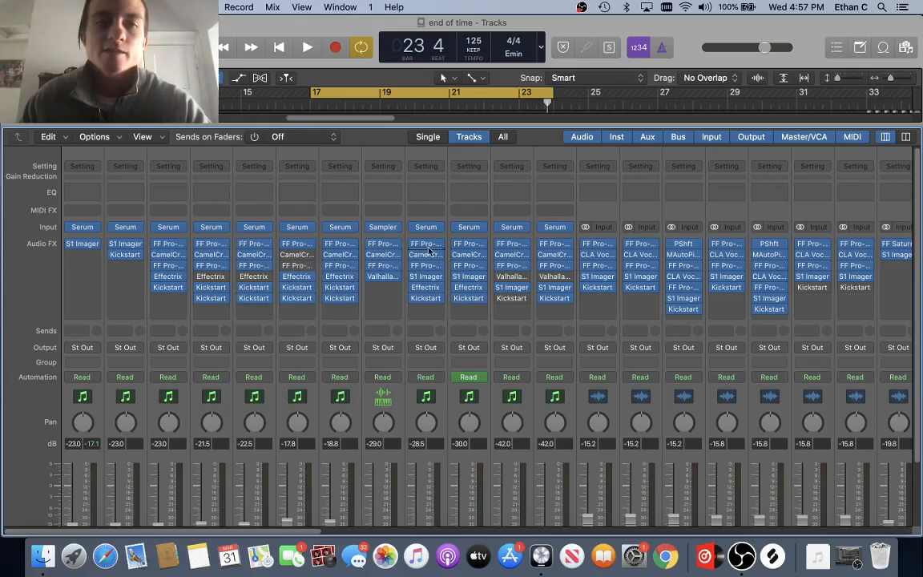
key(x)
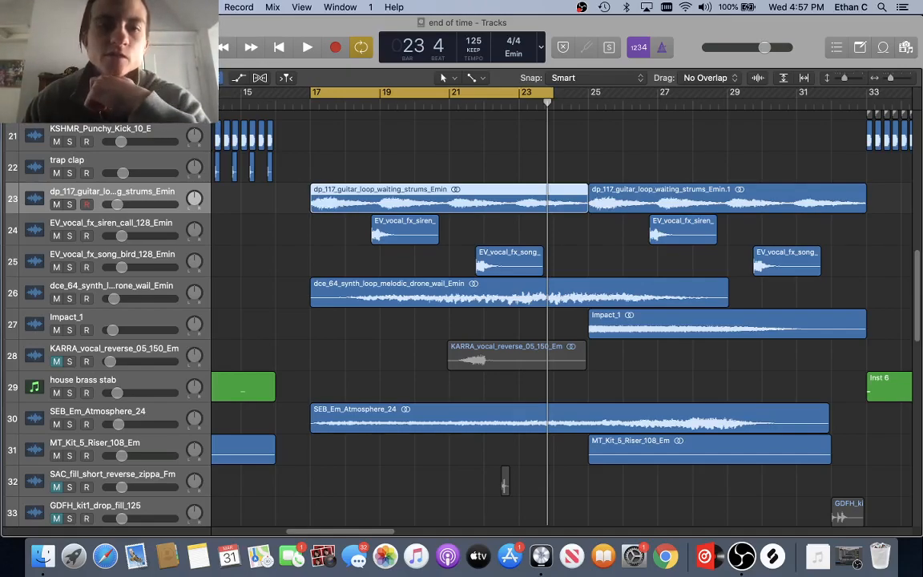
scroll(420, 200, up, 15)
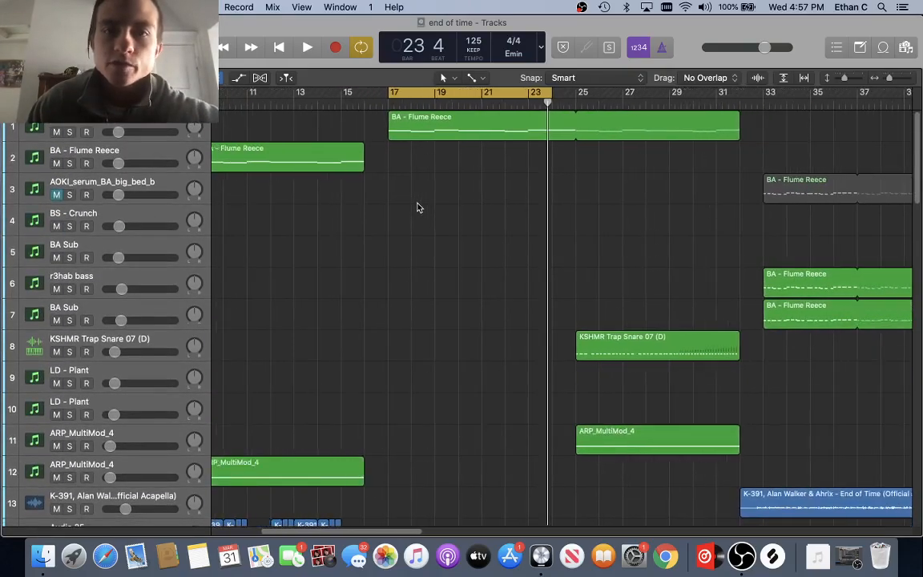
Step: Put the playhead at bar 17 and stretch the cycle range over the BA - Flume Reece region
scroll(417, 207, down, 10)
scroll(416, 207, up, 10)
scroll(416, 207, right, 2)
scroll(416, 207, right, 3)
click(292, 103)
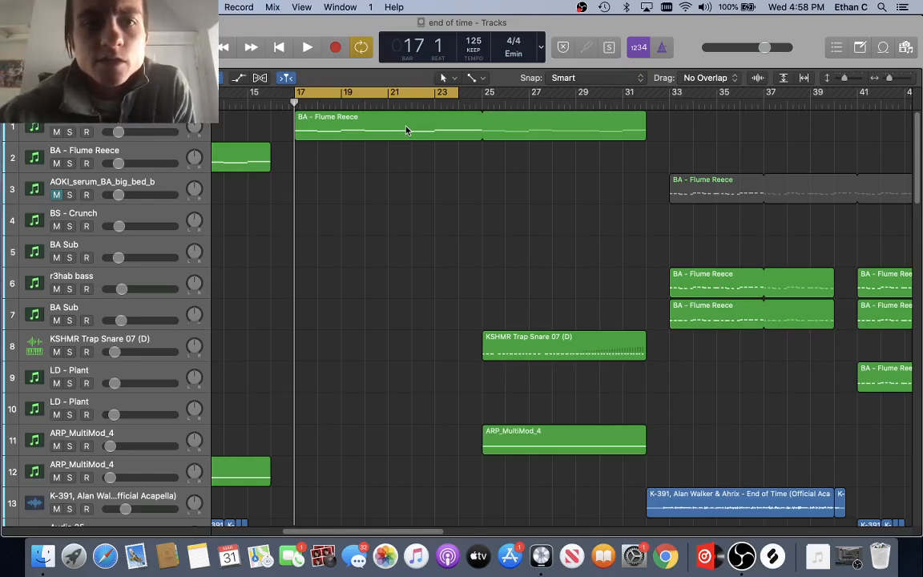
drag(459, 94, 649, 163)
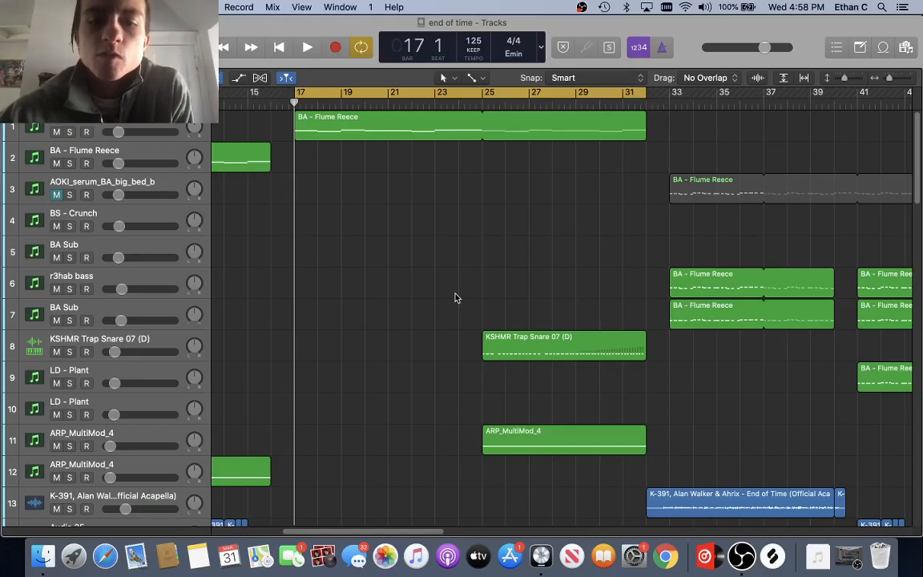
scroll(454, 298, down, 20)
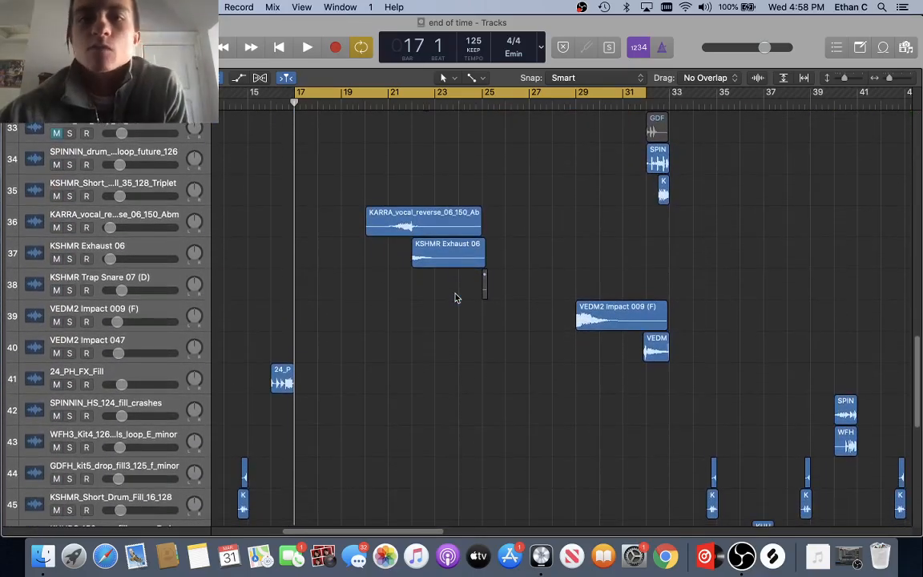
scroll(455, 298, up, 20)
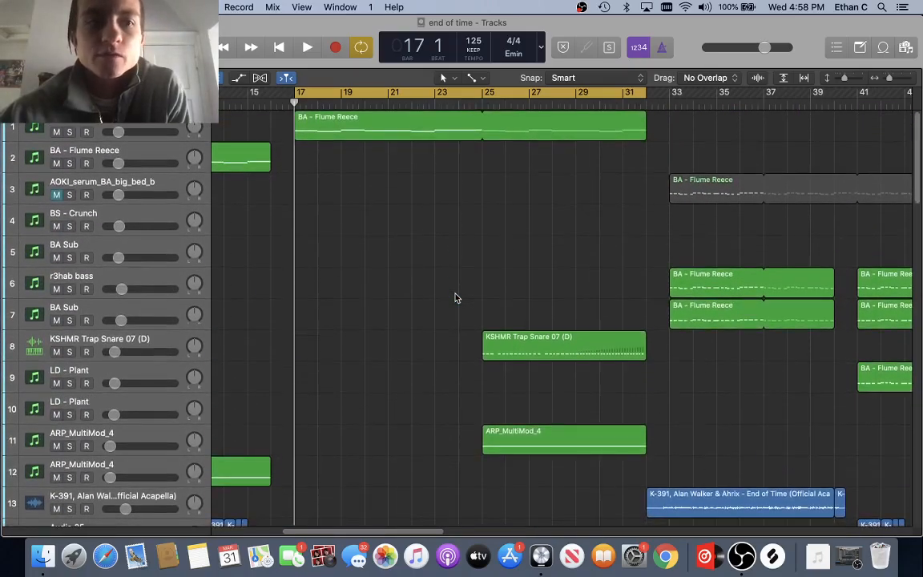
scroll(338, 262, down, 15)
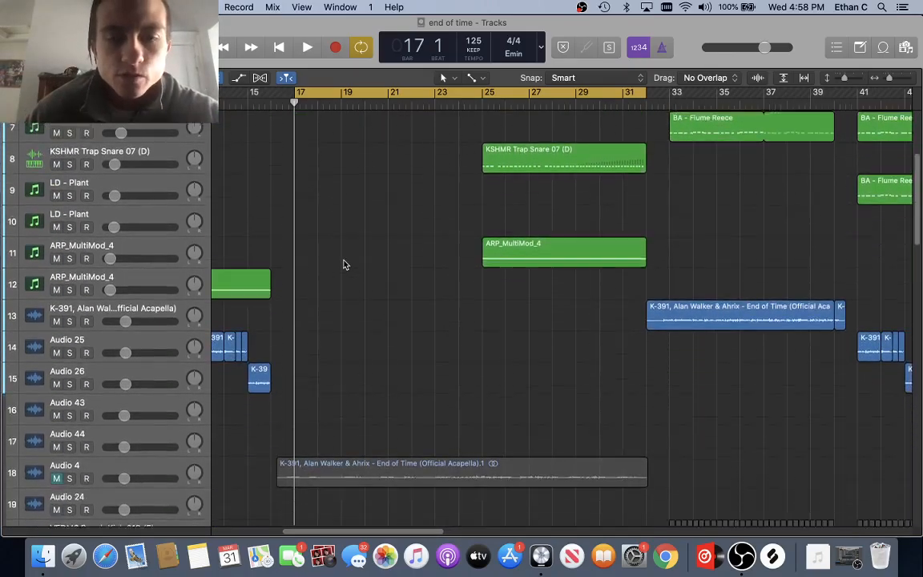
scroll(344, 264, down, 4)
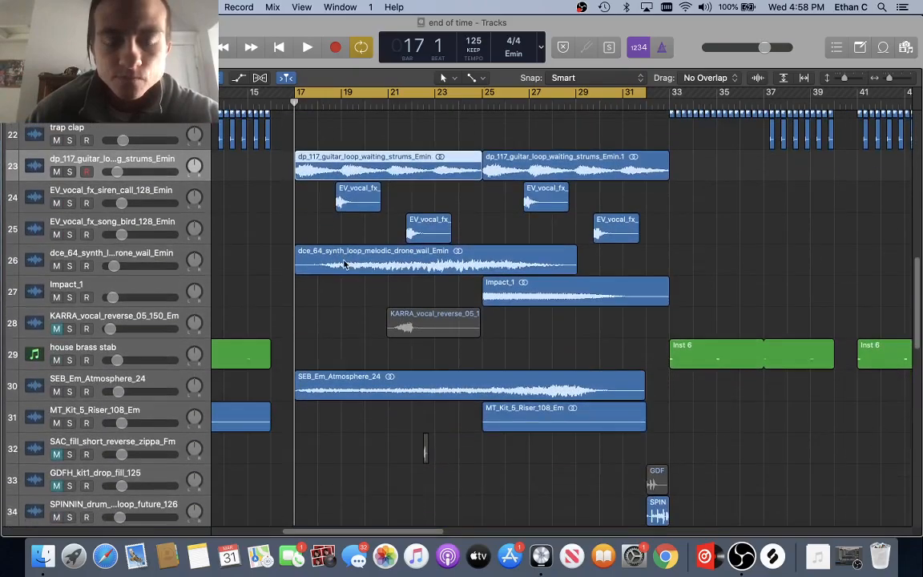
scroll(345, 264, up, 5)
scroll(345, 264, down, 4)
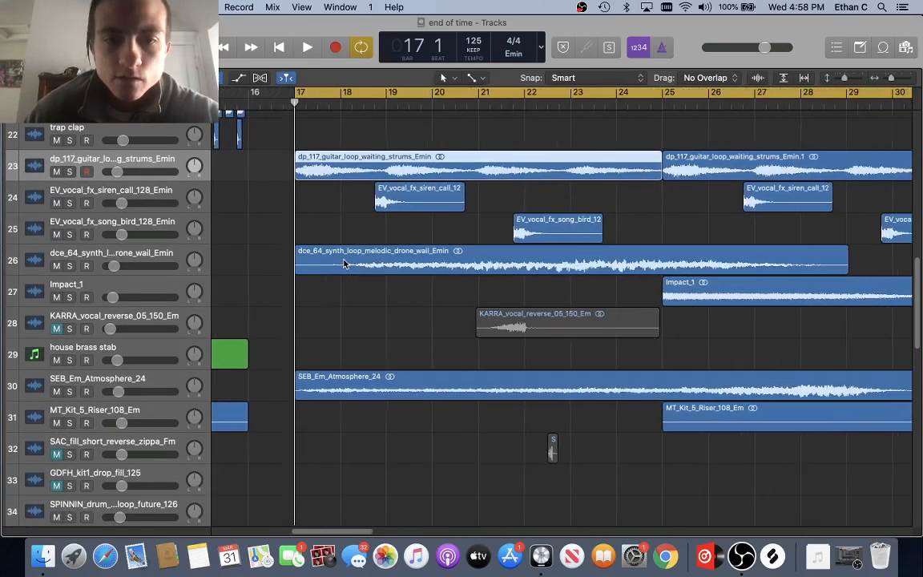
scroll(345, 264, up, 3)
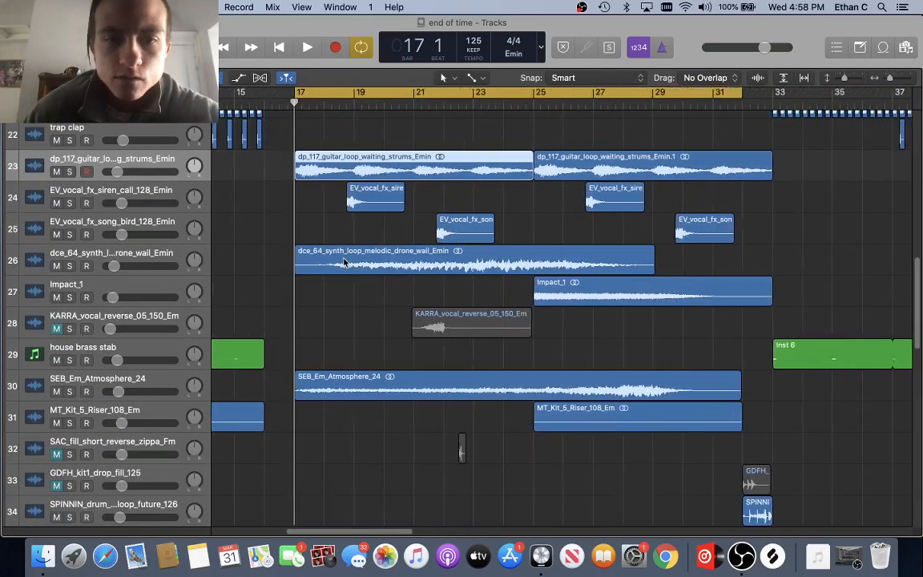
scroll(408, 288, right, 5)
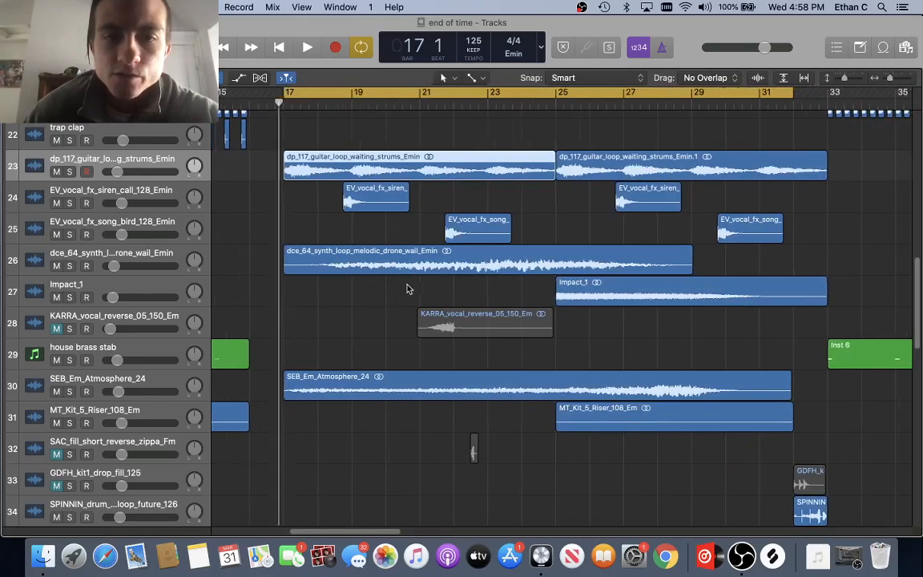
scroll(392, 291, left, 3)
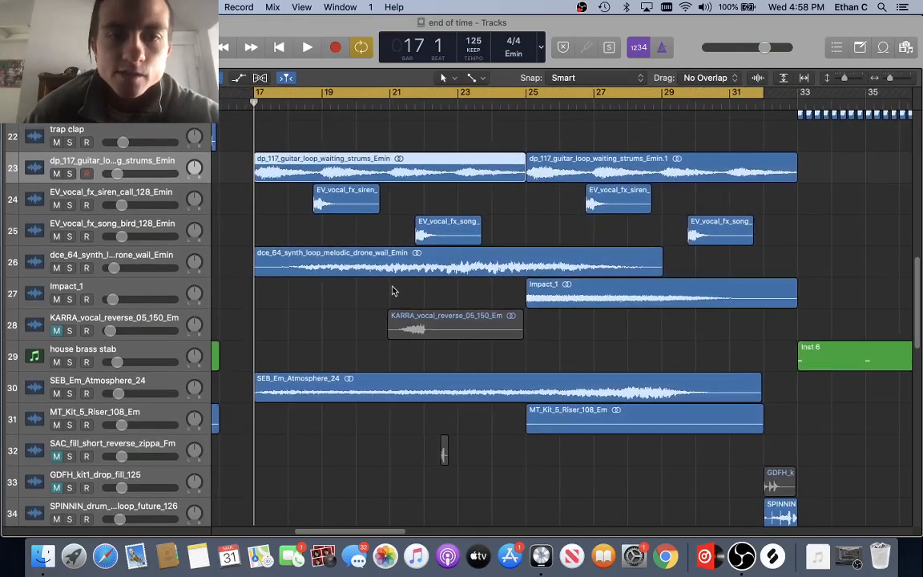
scroll(392, 291, up, 1)
key(super+Left)
key(super+Left)
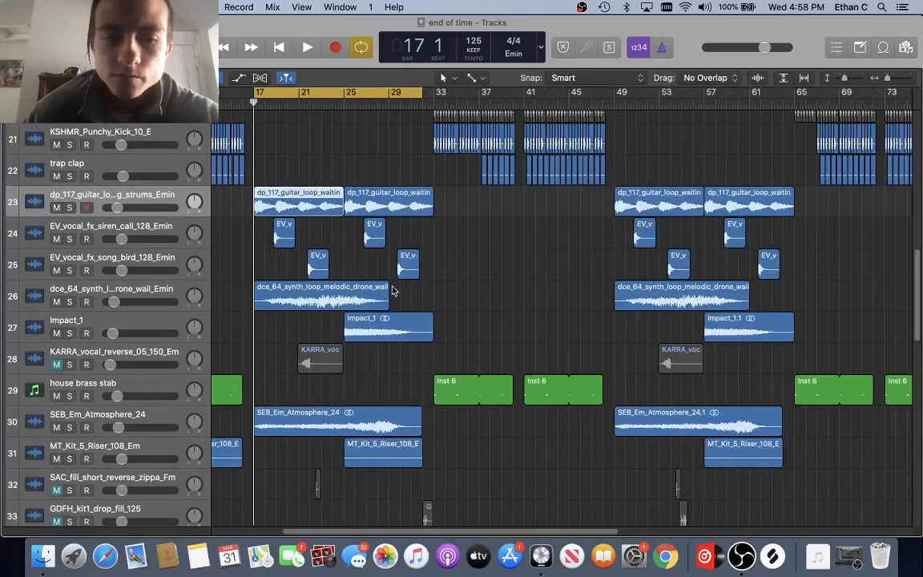
key(super+Right)
key(super+Right)
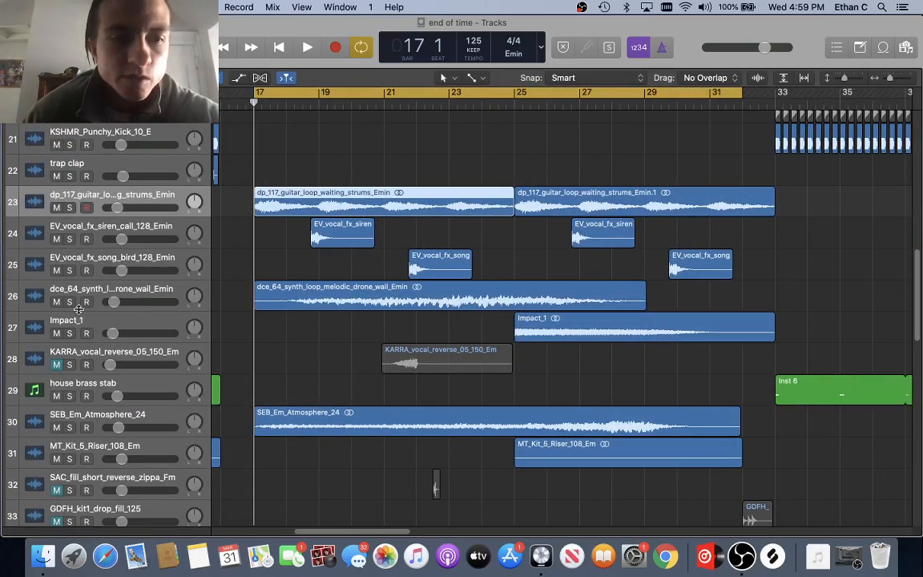
Step: Audition the guitar strums loop soloed, then the melodic drone synth loop around bar 17
click(70, 208)
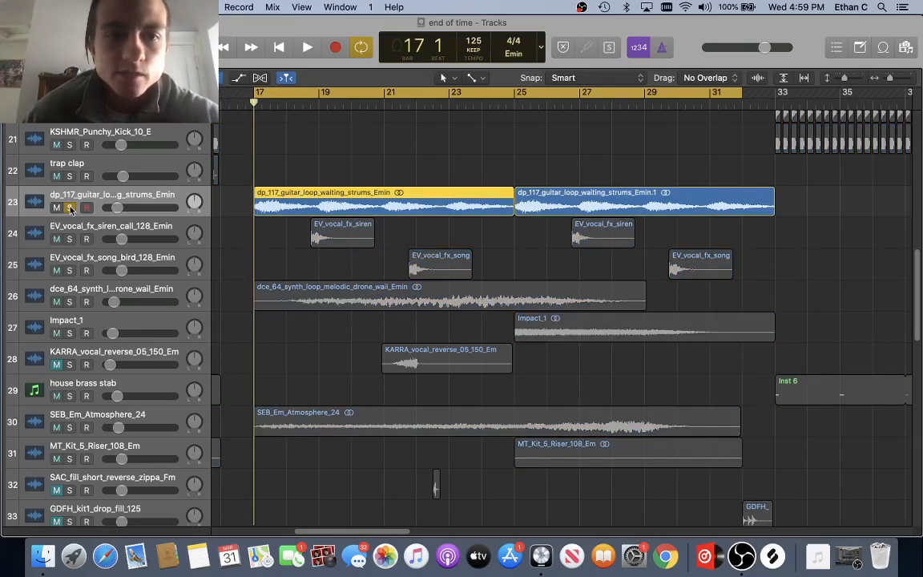
key(space)
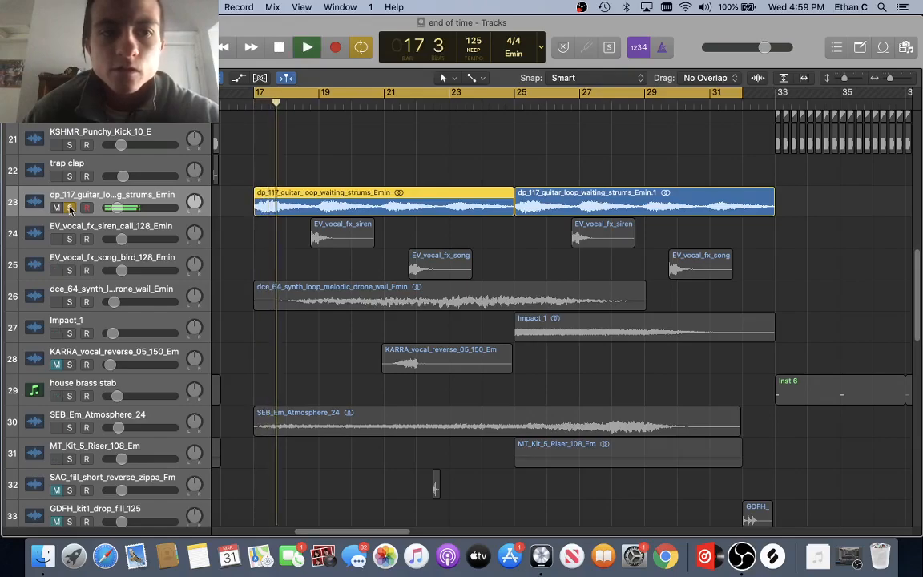
click(70, 207)
click(68, 301)
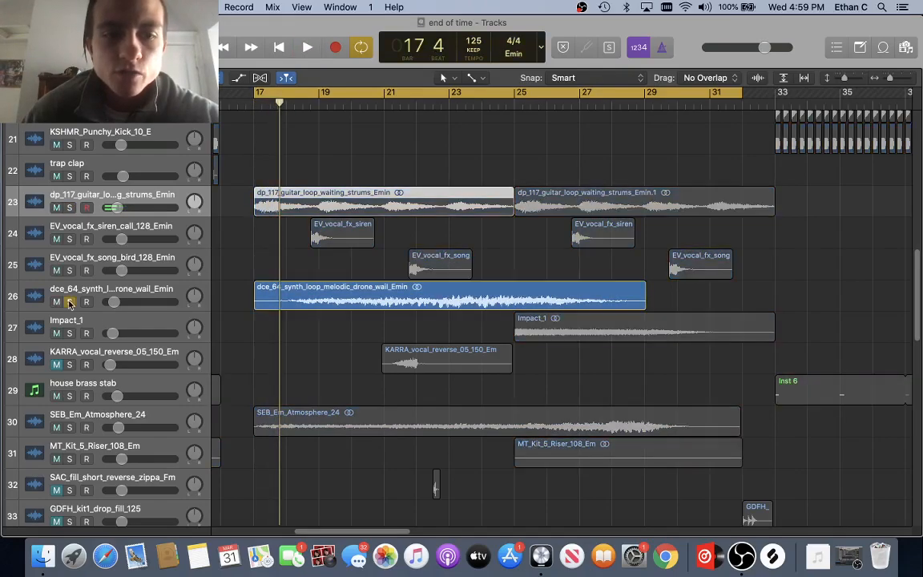
scroll(62, 337, down, 2)
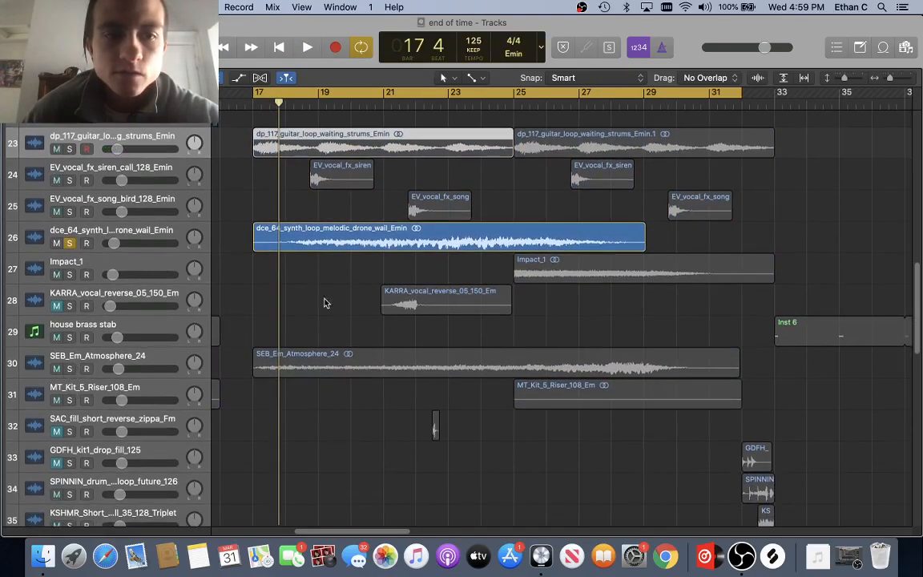
key(super+Right)
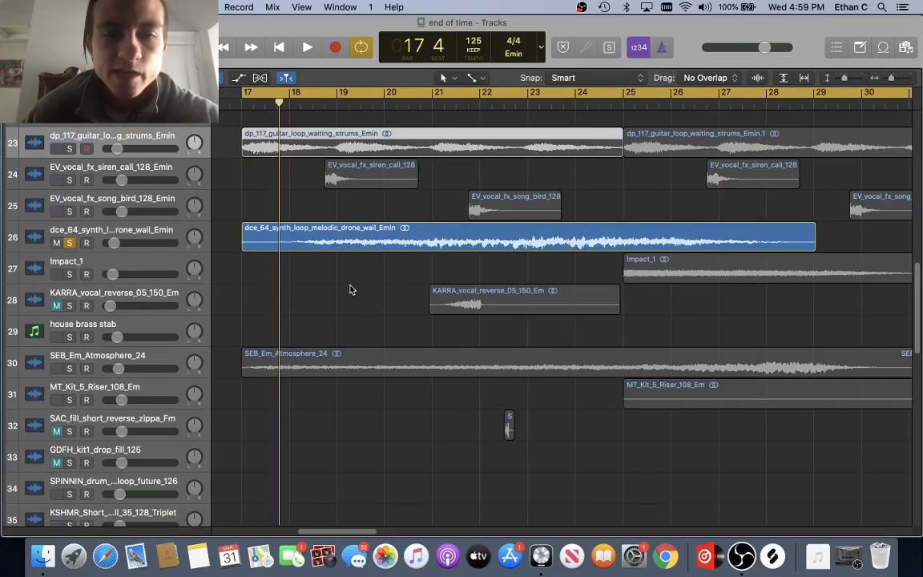
key(super+Left)
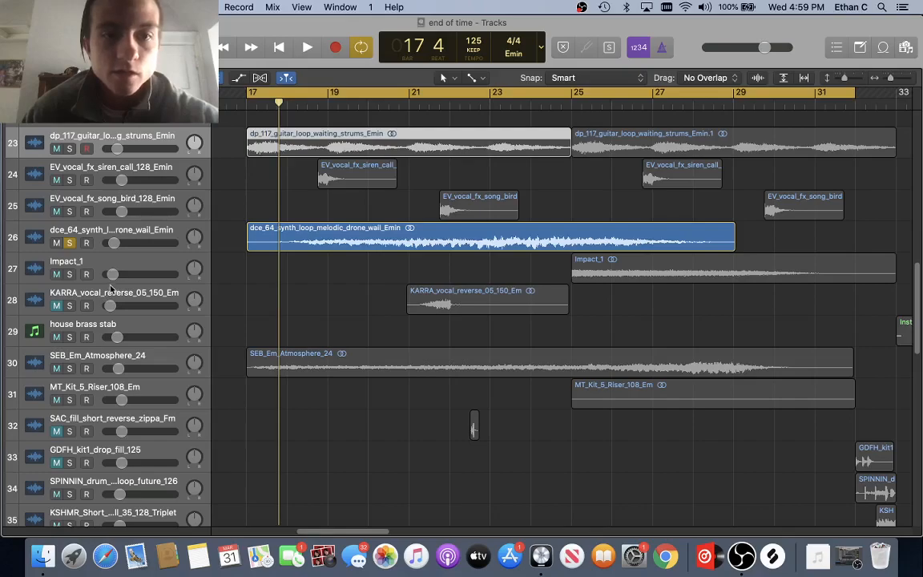
key(space)
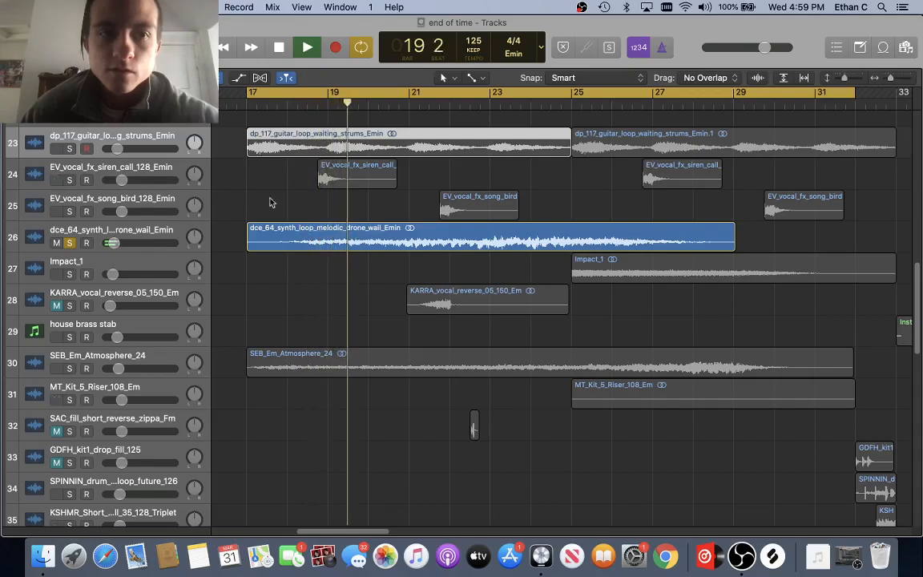
Step: Solo the SEB_Em_Atmosphere pad with the synth drone and replay from bar 17
key(super+a)
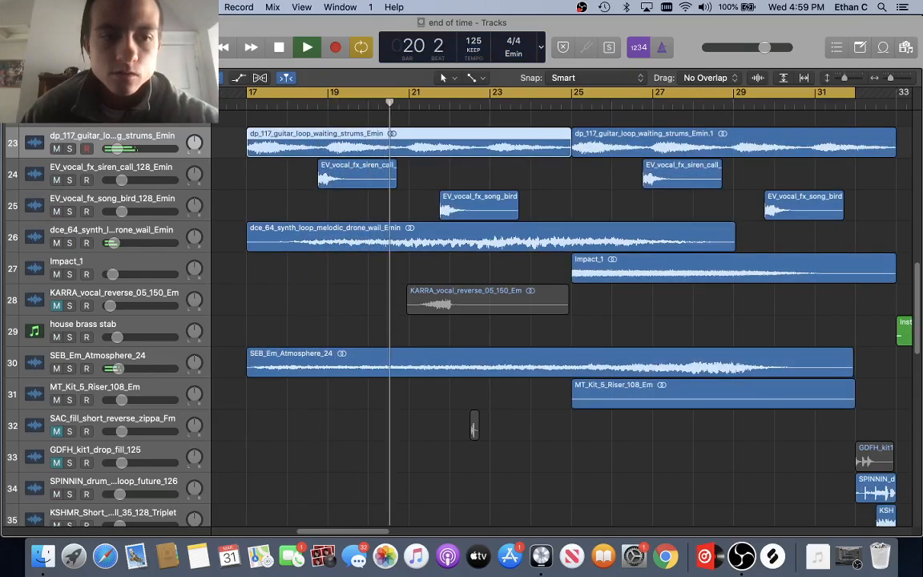
click(71, 243)
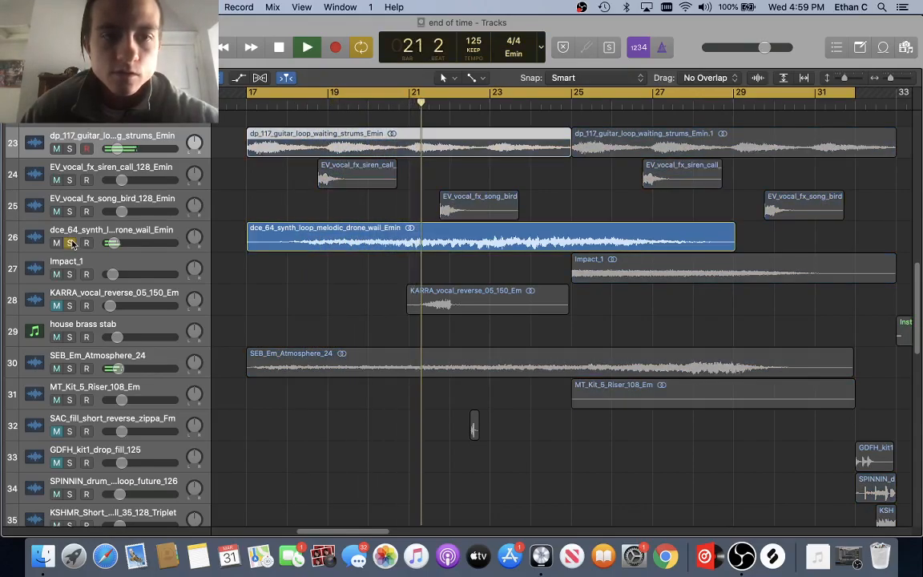
click(70, 369)
key(space)
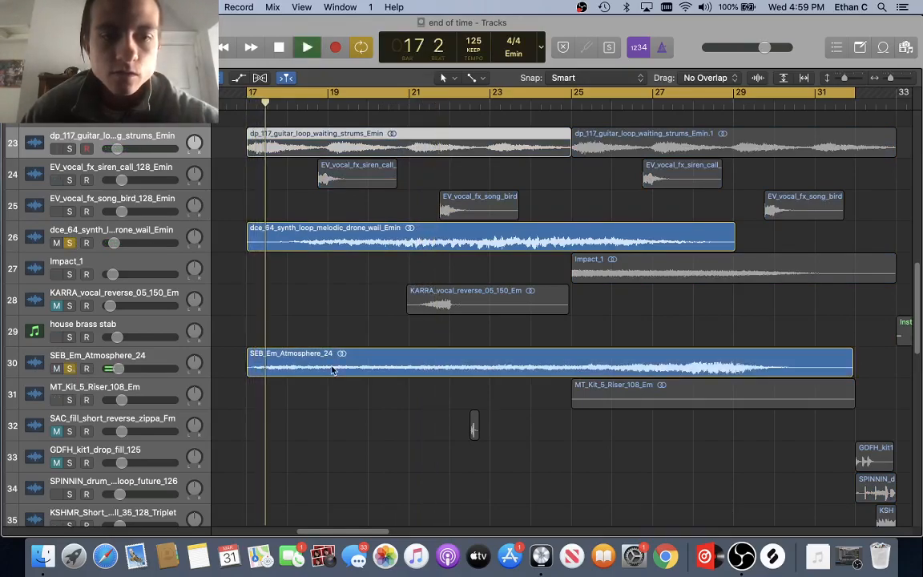
click(68, 243)
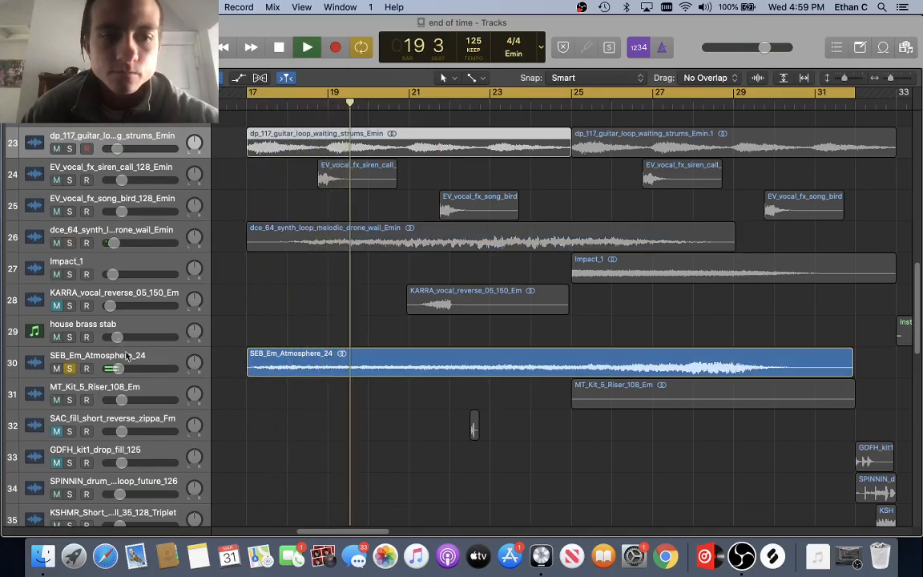
Step: Solo the SPINNIN downlifter and audition it from bar 17 and bar 15
scroll(128, 336, down, 2)
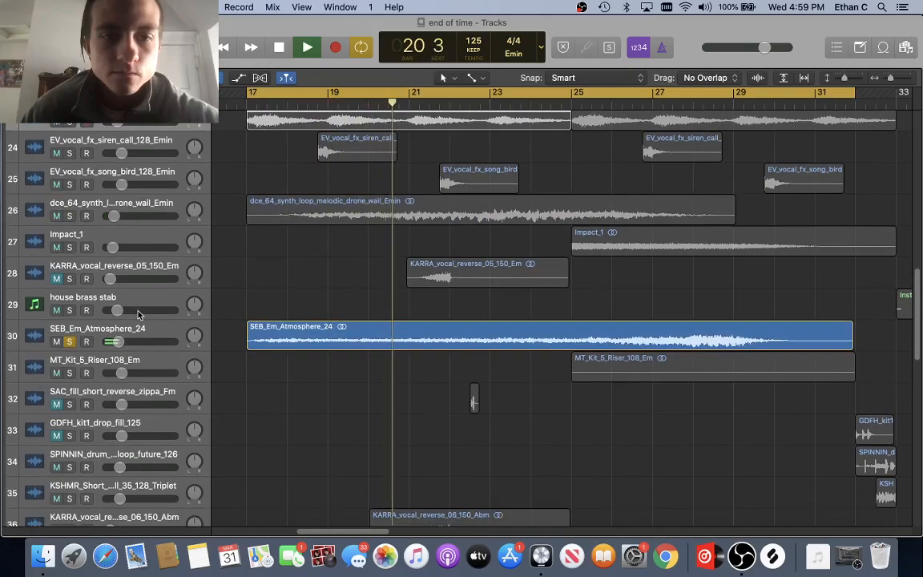
scroll(445, 350, down, 5)
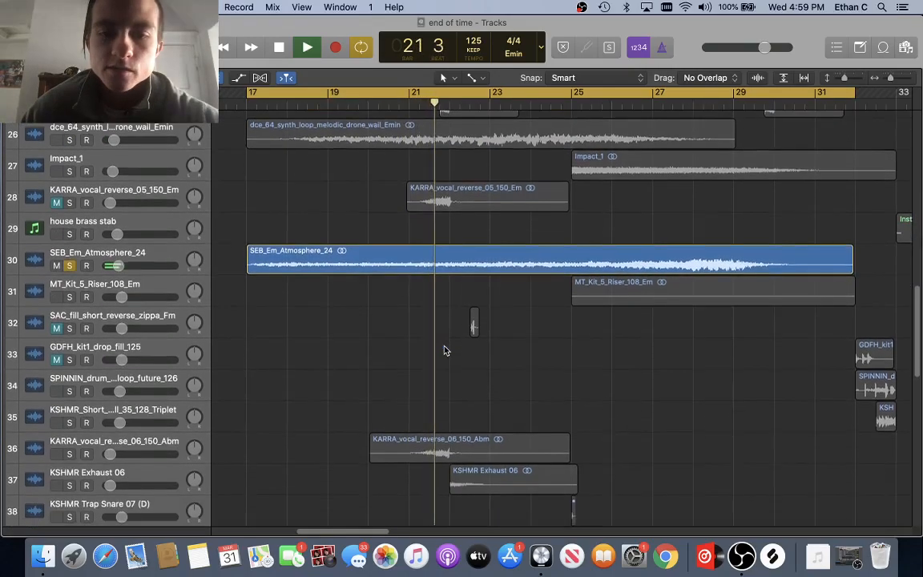
key(space)
scroll(445, 350, down, 12)
scroll(446, 350, down, 10)
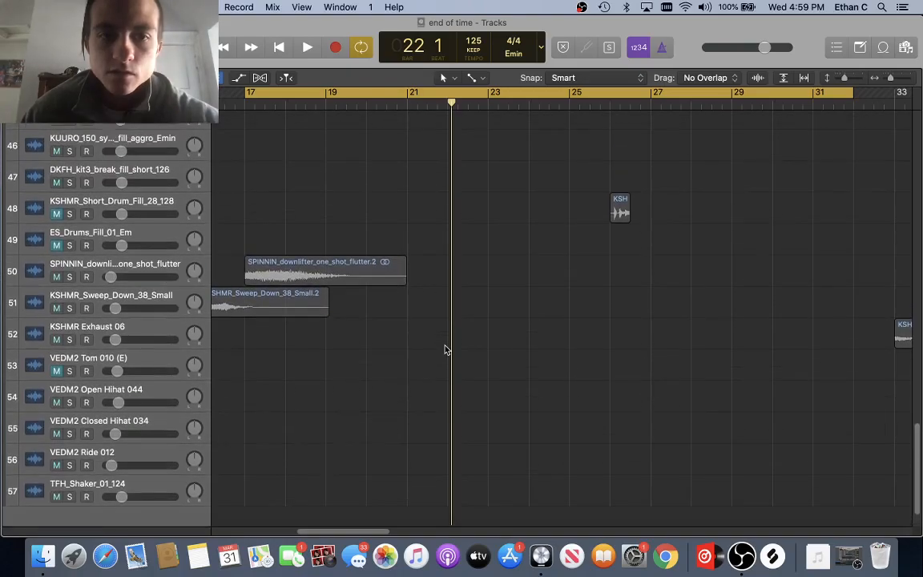
scroll(445, 350, up, 5)
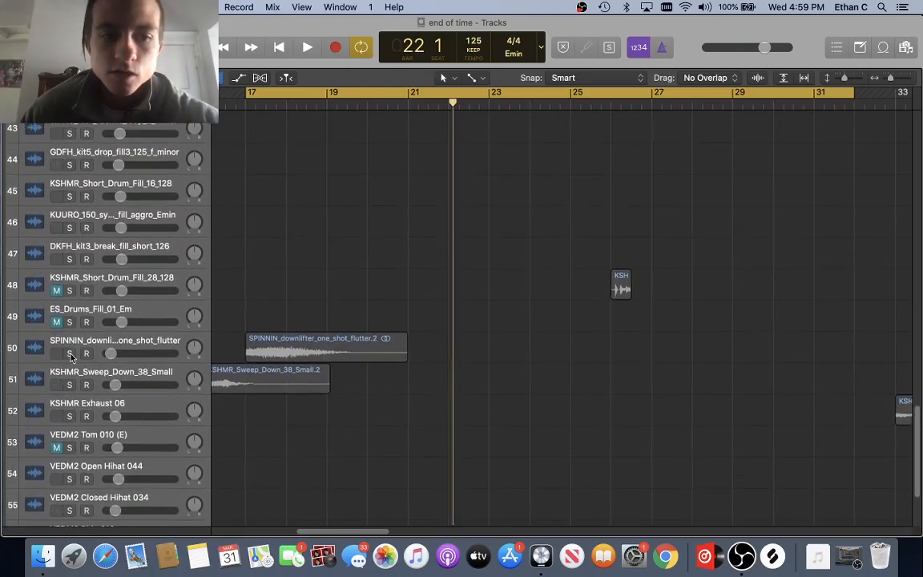
click(70, 354)
click(295, 339)
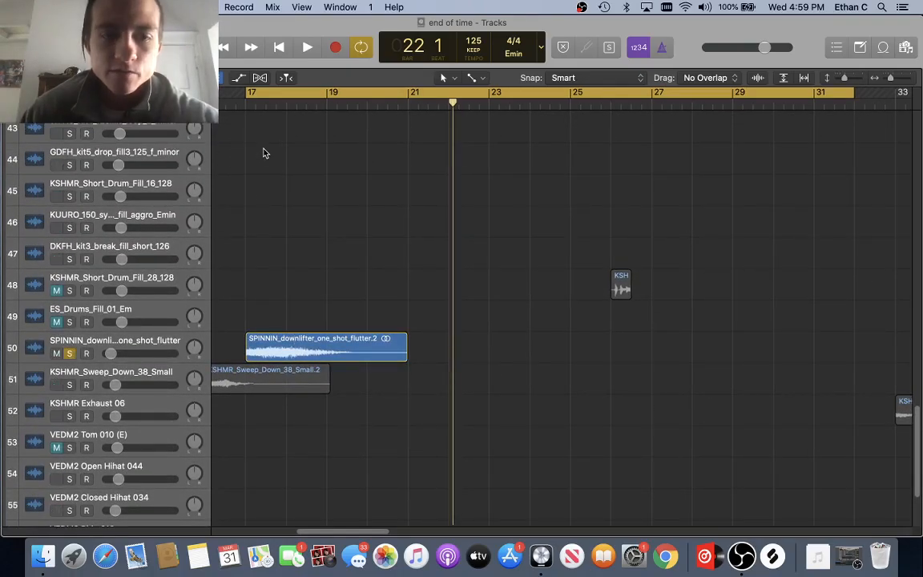
click(249, 105)
key(space)
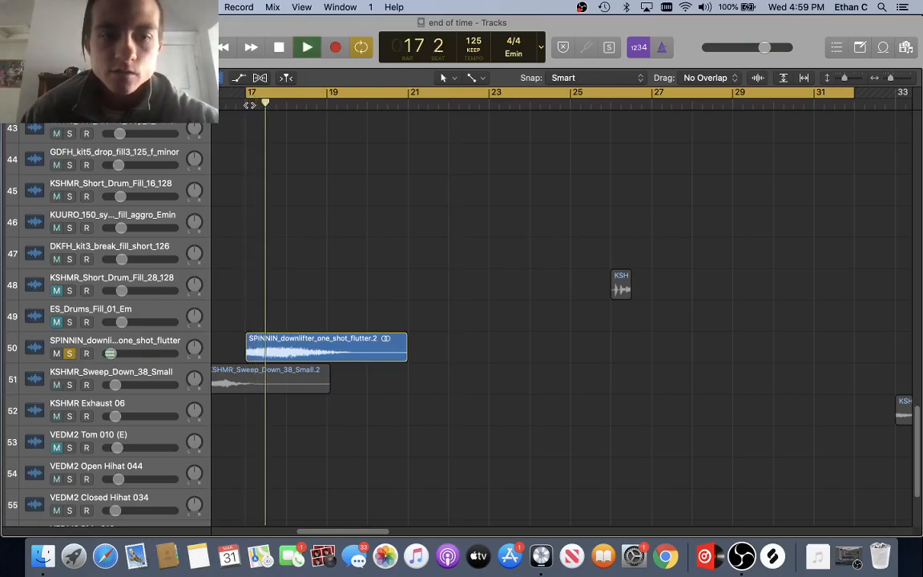
scroll(304, 152, left, 2)
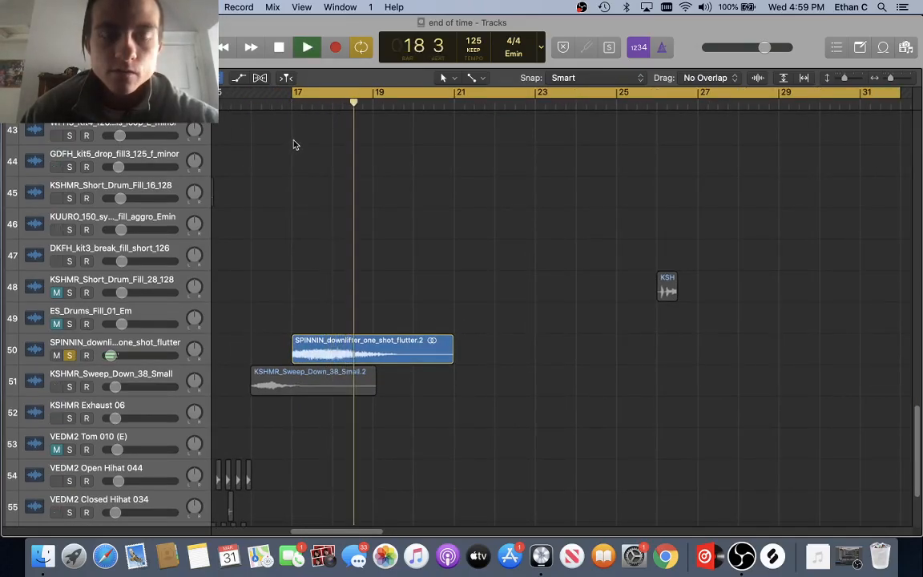
key(space)
scroll(284, 120, left, 1)
scroll(282, 114, left, 4)
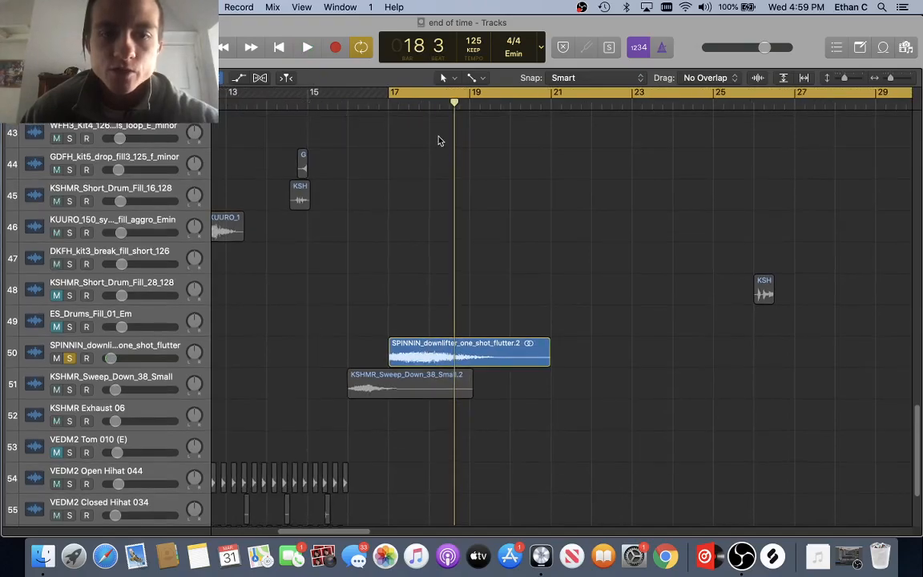
key(space)
click(325, 97)
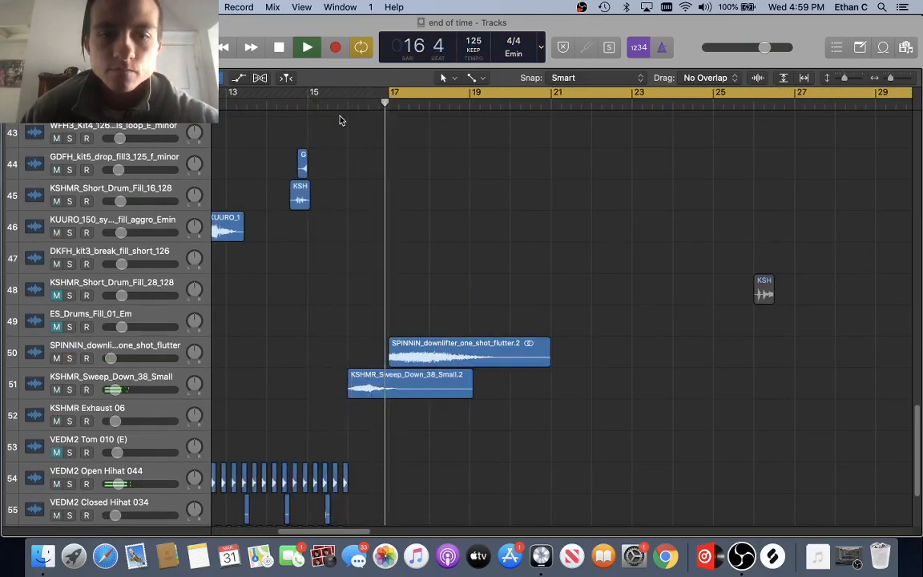
scroll(360, 208, right, 3)
scroll(240, 320, up, 1)
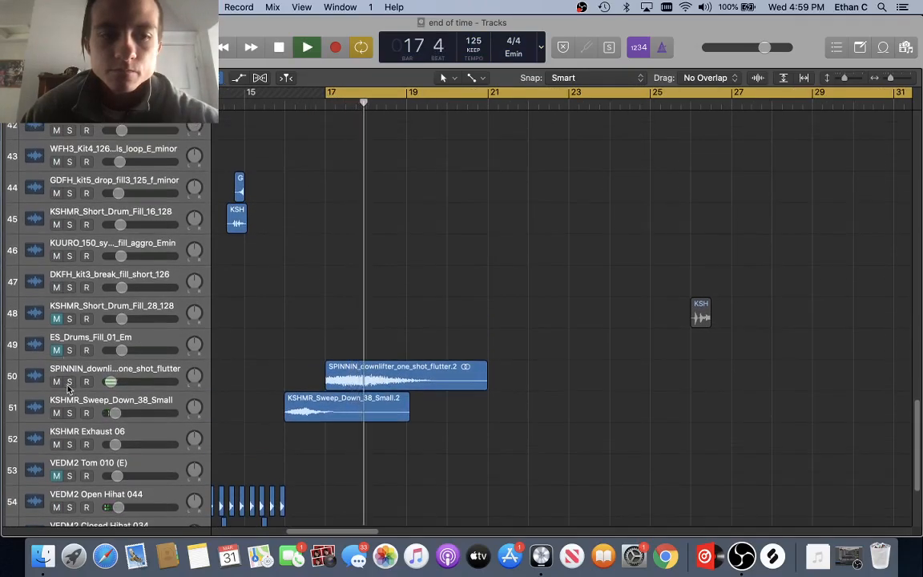
Step: Unsolo the SPINNIN downlifter and re-solo the SEB_Em_Atmosphere and dce_64 synth drone tracks
click(69, 381)
scroll(80, 384, up, 10)
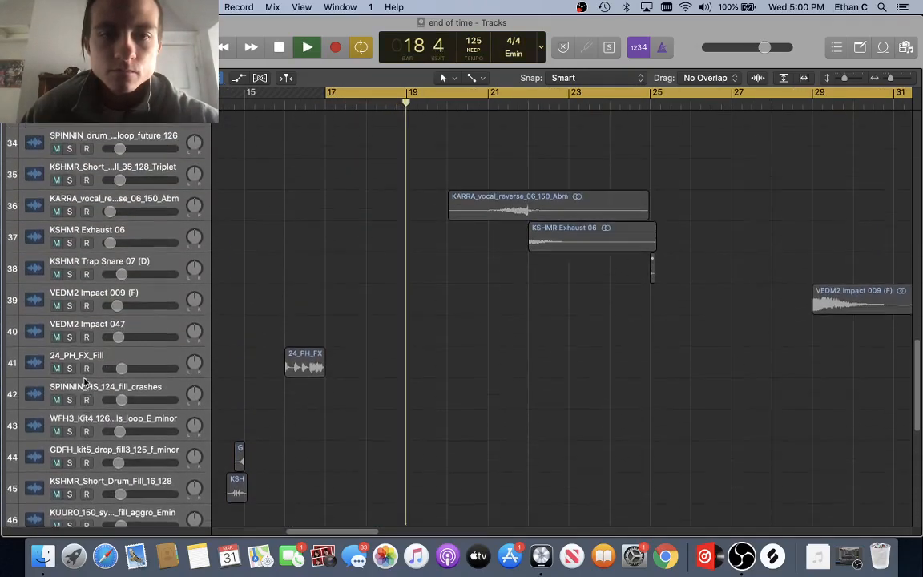
scroll(85, 383, up, 5)
click(69, 334)
click(70, 208)
scroll(71, 211, up, 3)
key(space)
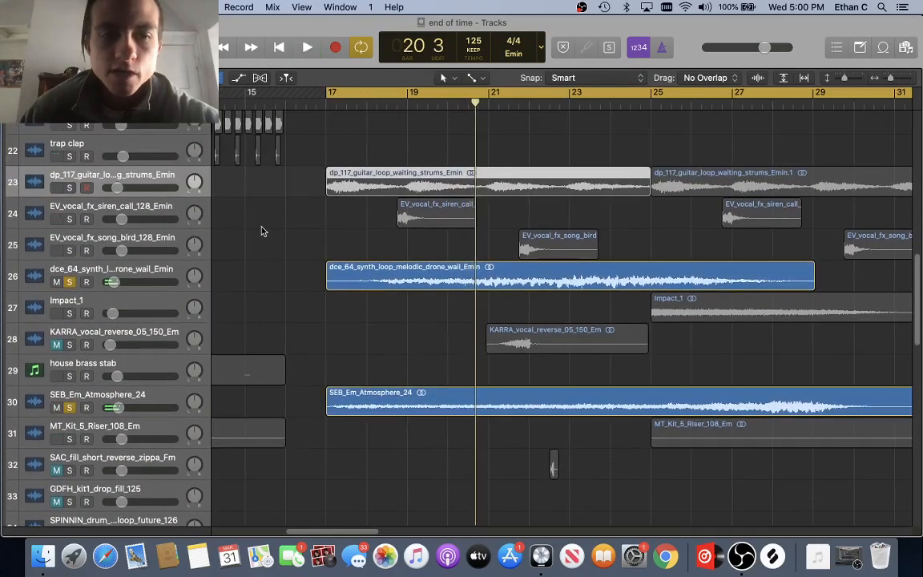
Step: Solo the siren call and song bird vocal FX tracks and play from bar 17
click(122, 210)
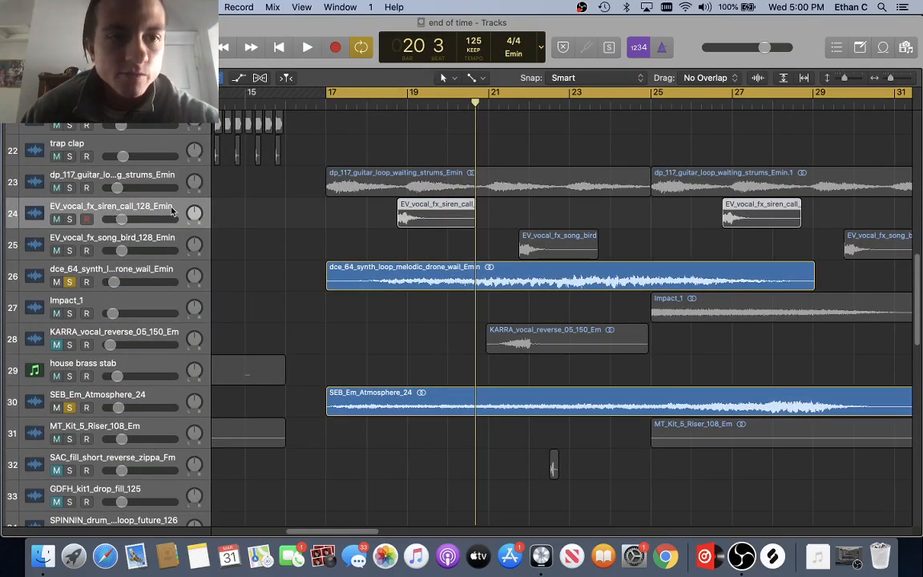
click(133, 242)
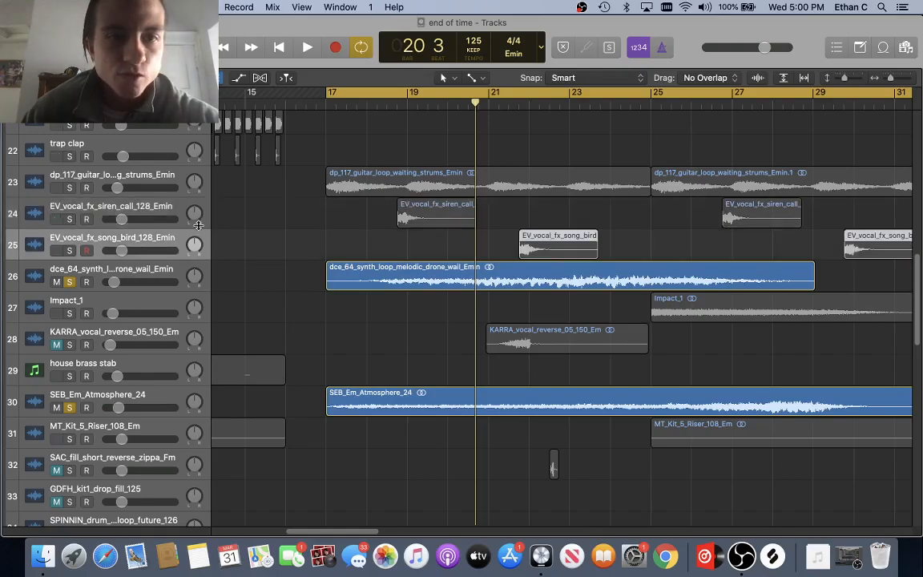
scroll(306, 236, right, 3)
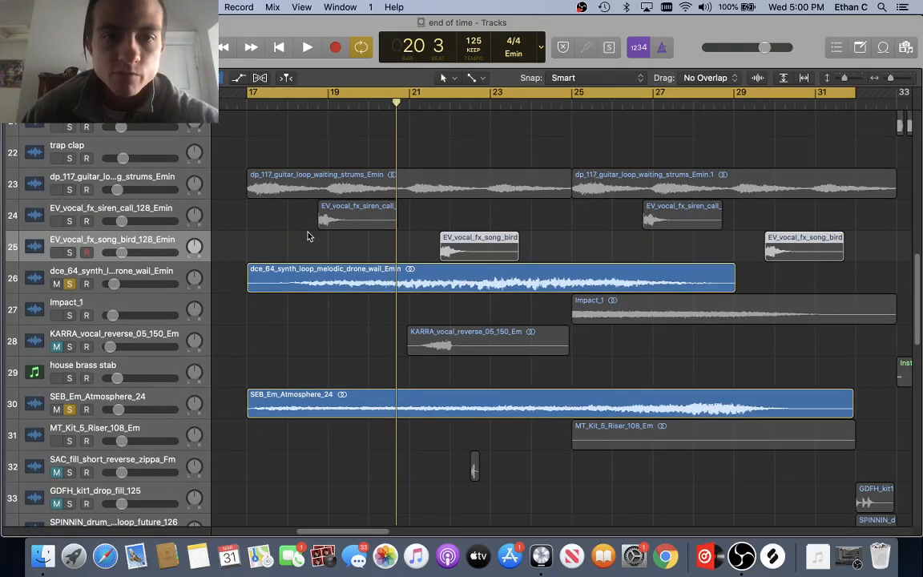
scroll(310, 236, up, 1)
click(68, 222)
click(70, 252)
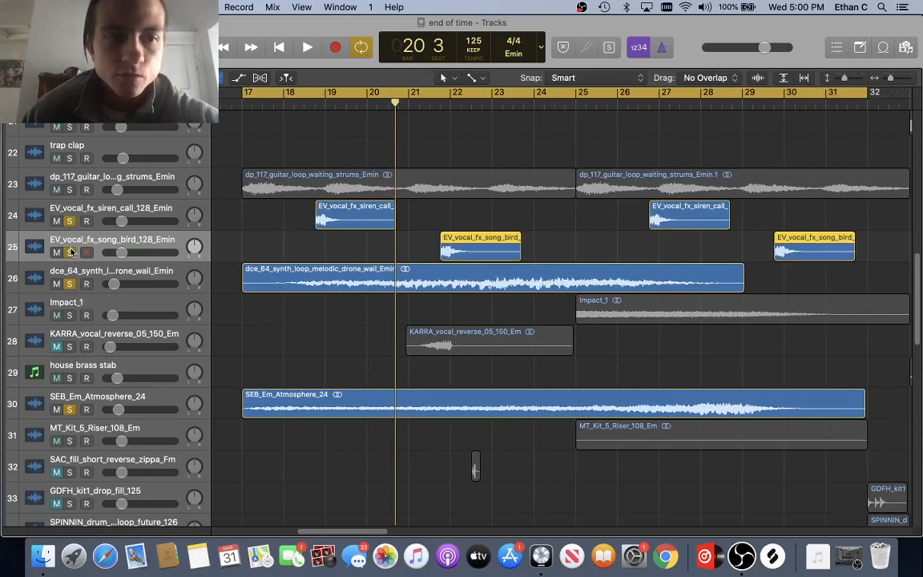
key(space)
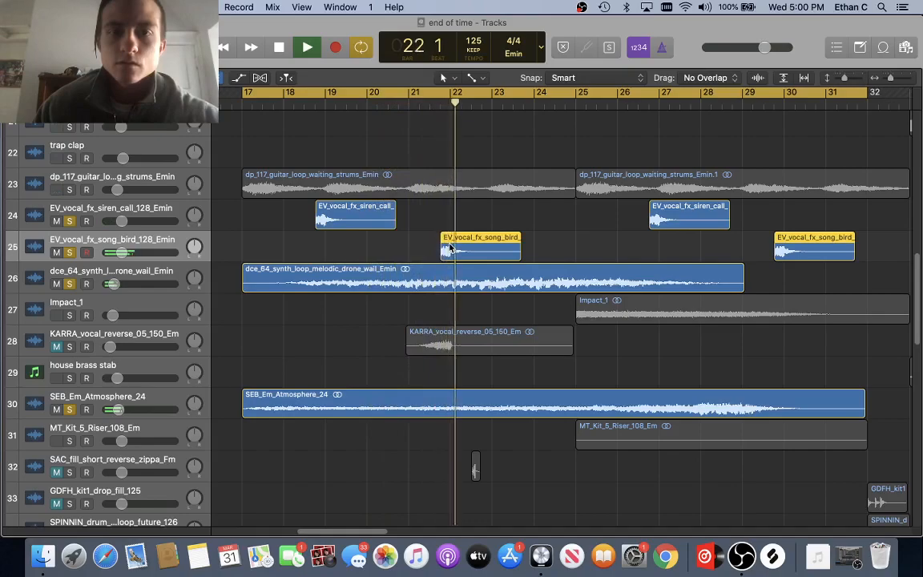
key(space)
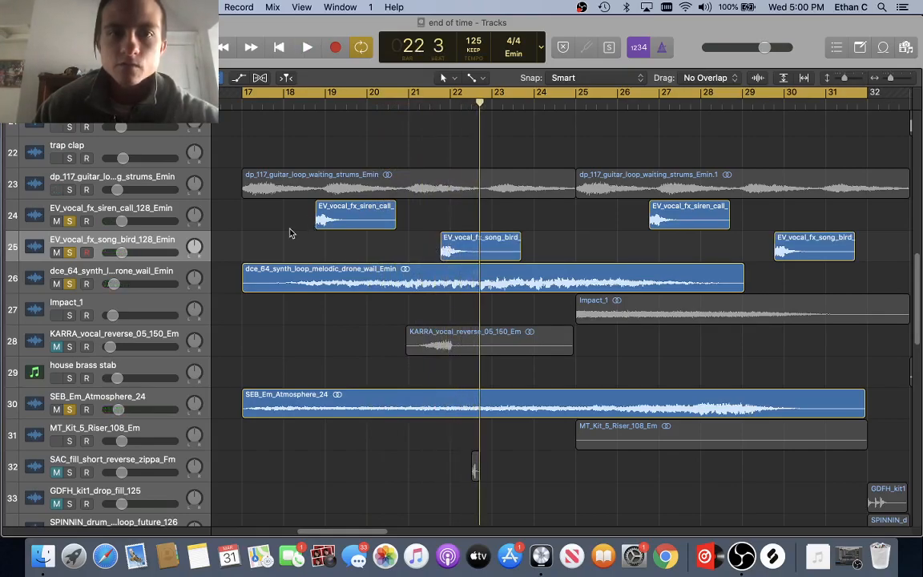
Step: Audition the solo mix from points between bars 18 and 21, then bring up the mixer
drag(373, 116, 413, 115)
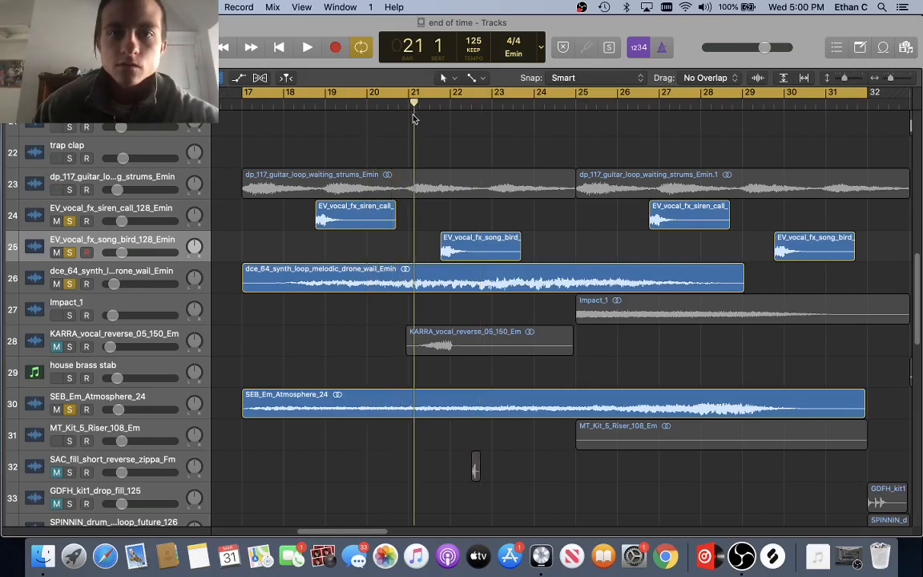
click(304, 106)
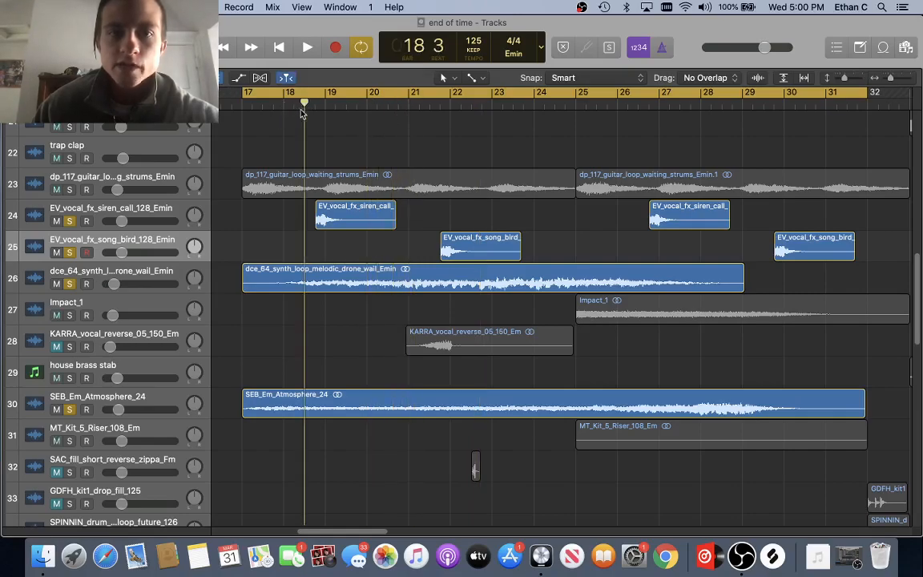
click(417, 106)
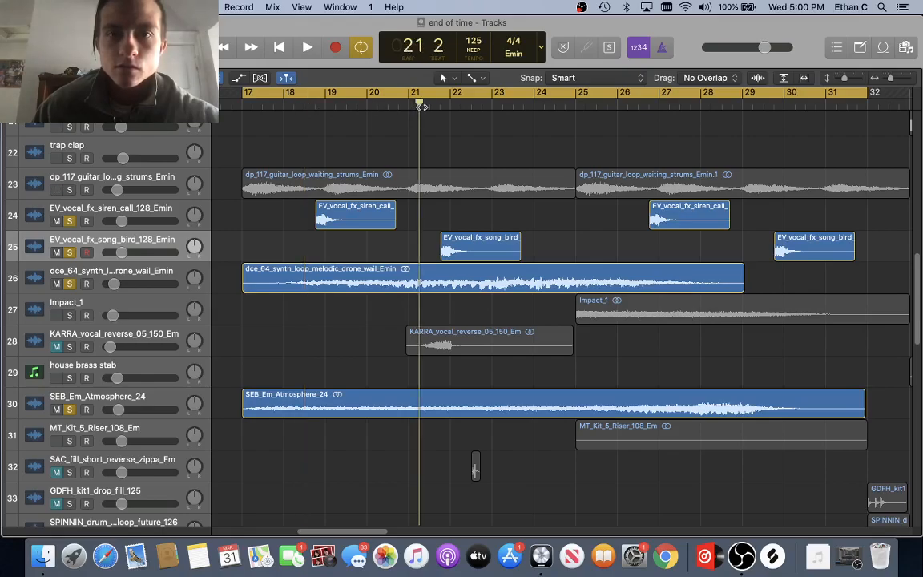
click(439, 105)
key(space)
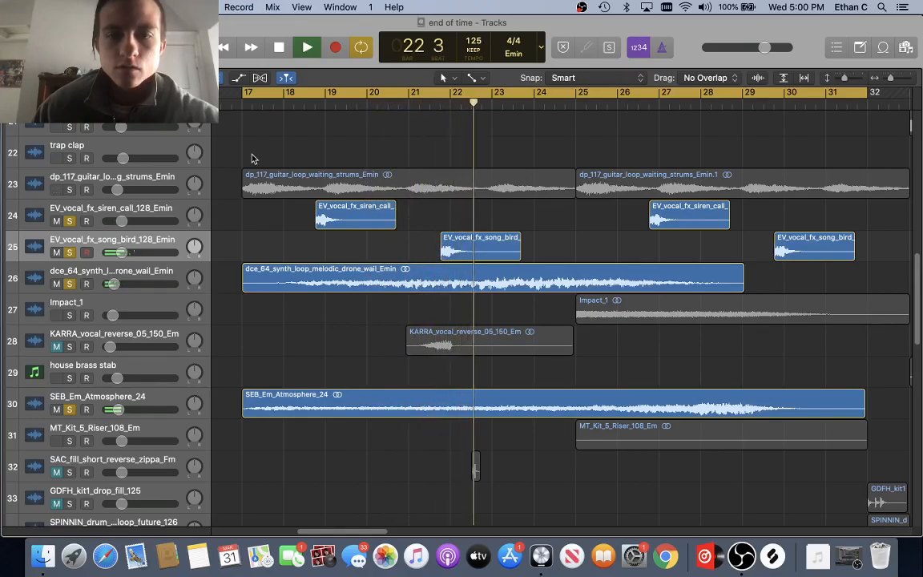
key(x)
key(space)
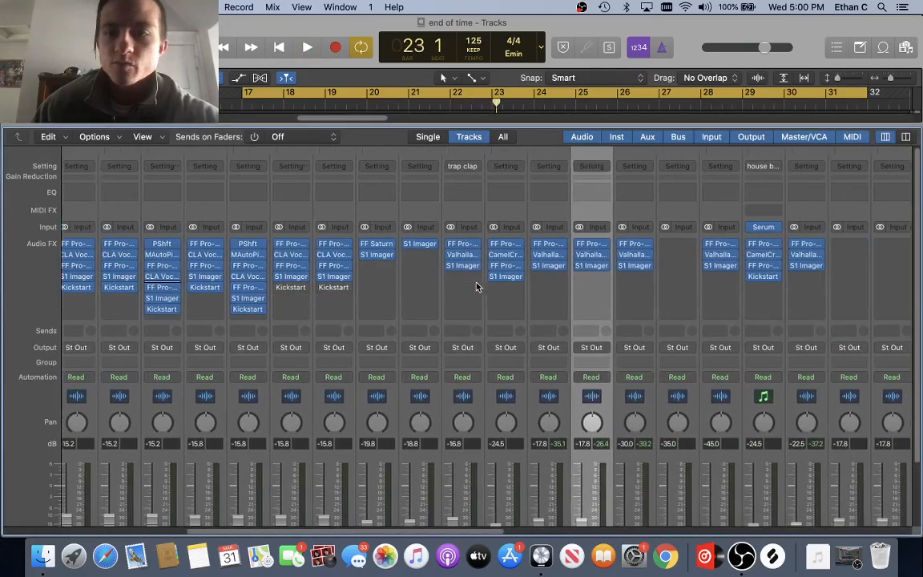
Step: Inspect the song bird track's Pro-Q 3 EQ and ValhallaRoom reverb windows, then close them
scroll(476, 287, right, 3)
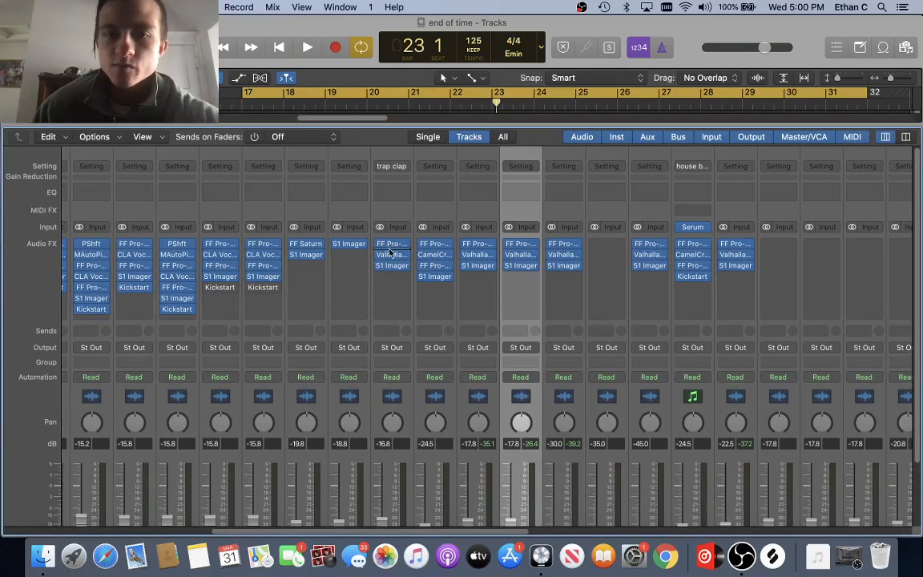
click(522, 246)
mouse_move(539, 299)
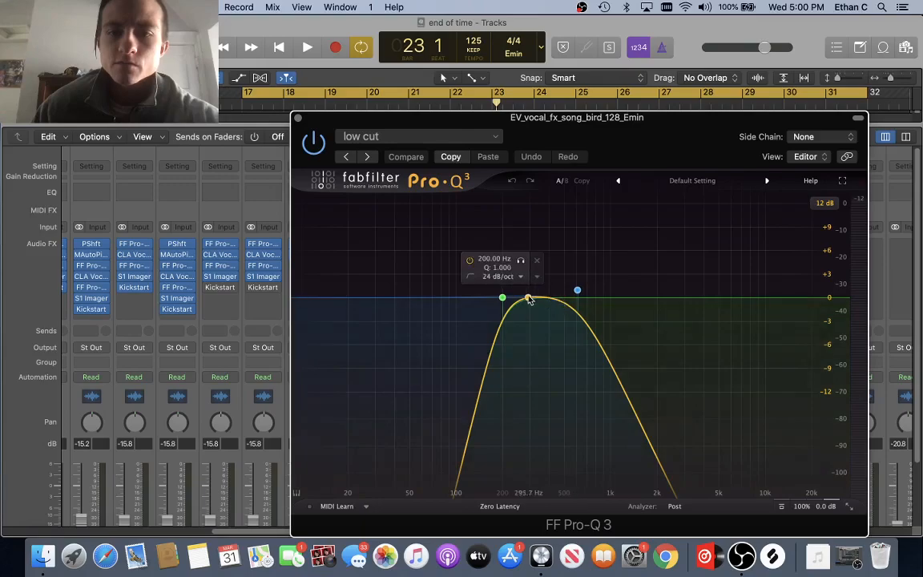
click(297, 119)
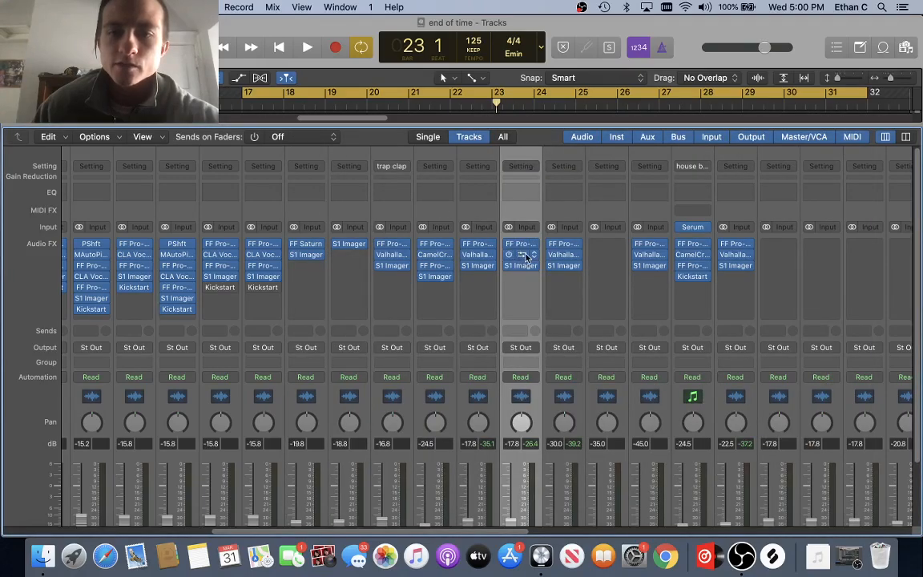
click(520, 254)
drag(349, 181, 306, 148)
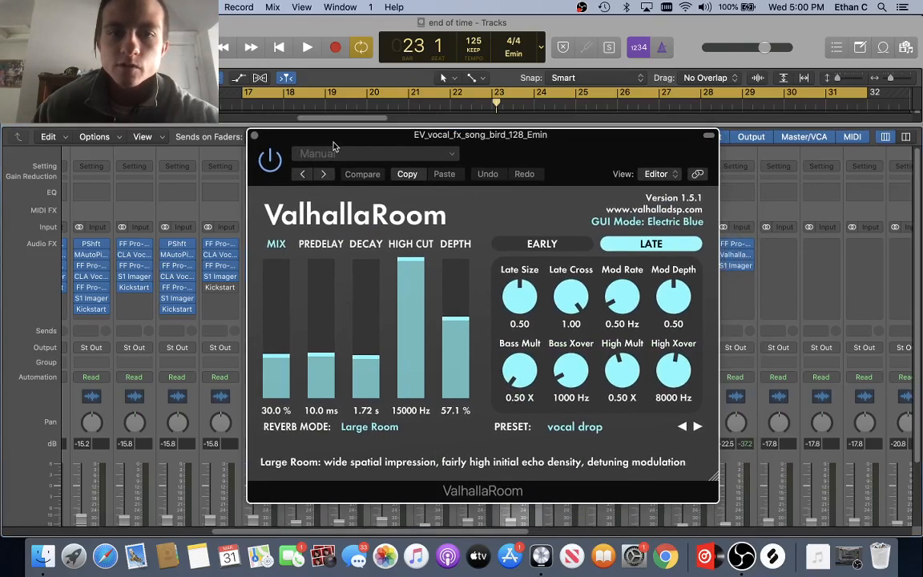
click(254, 137)
Step: Check and close the song bird's S1 Imager, then hide the mixer
click(520, 265)
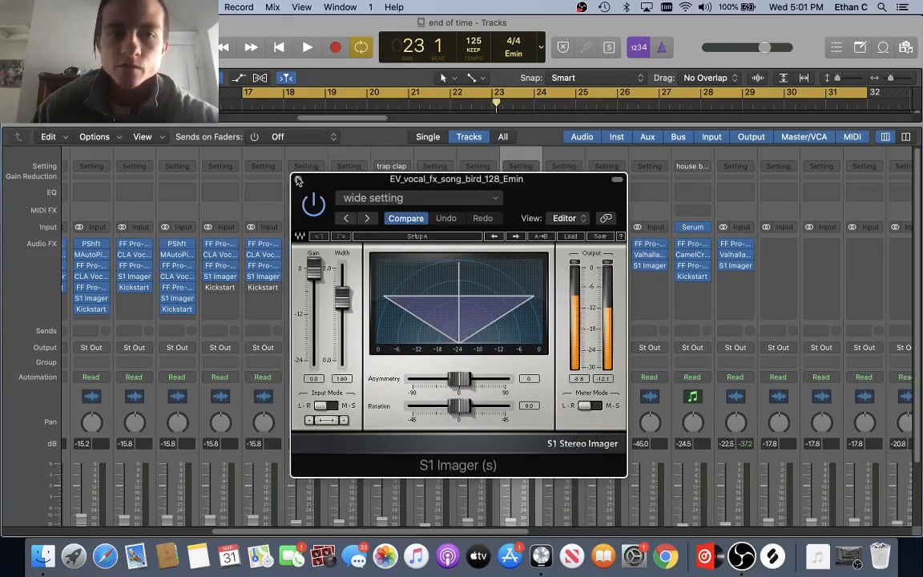
click(298, 180)
key(x)
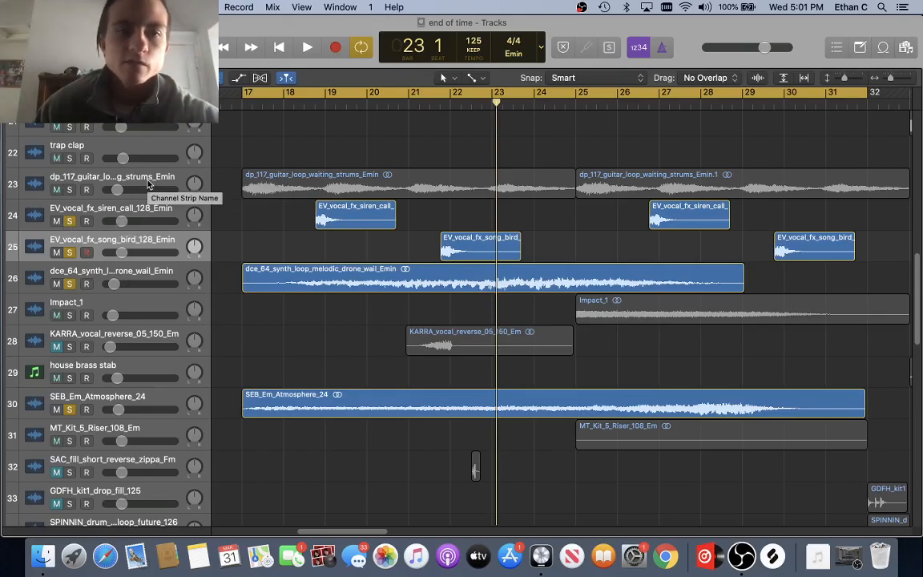
Step: Solo KARRA_vocal_reverse_06_150_Abm and KSHMR Exhaust 06, listening from bar 17 and around bar 21
scroll(278, 238, down, 15)
scroll(279, 237, up, 6)
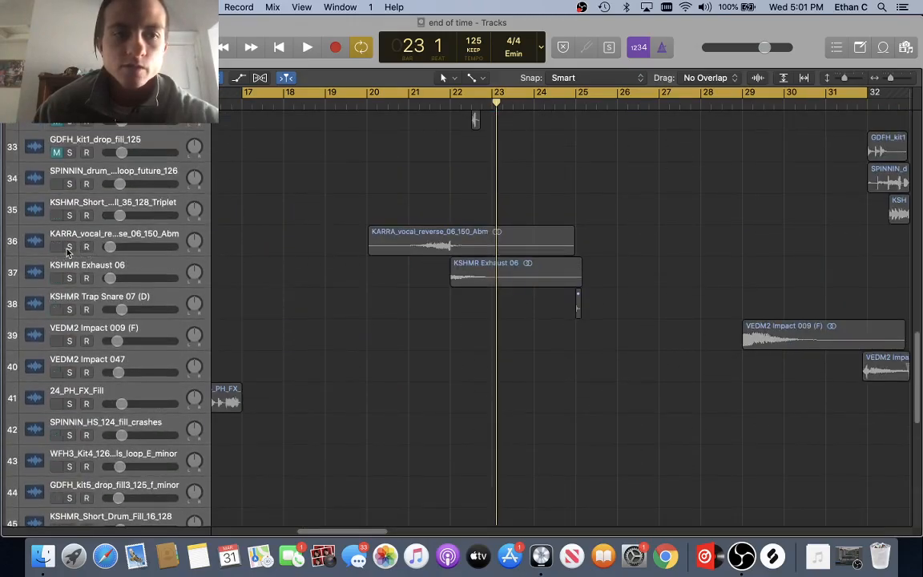
click(69, 246)
key(space)
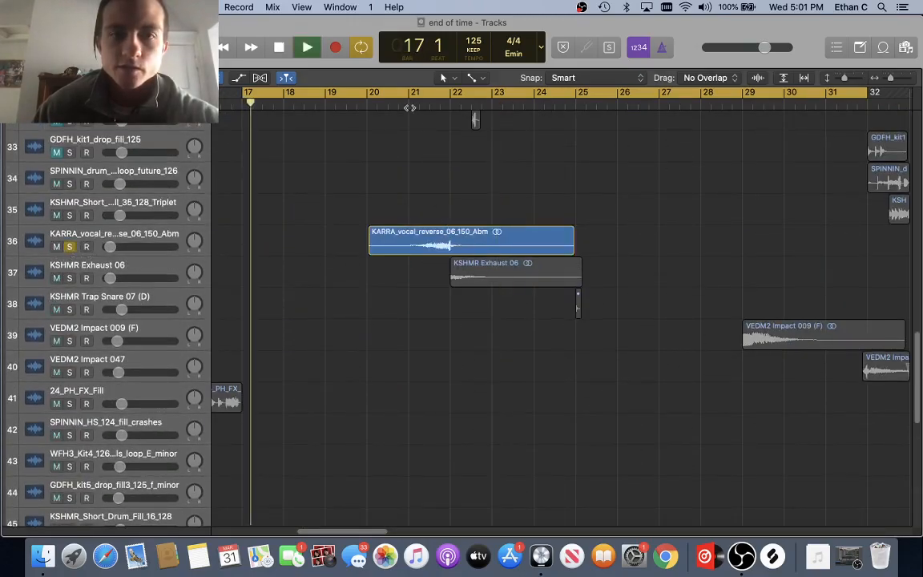
key(space)
key(space)
click(412, 105)
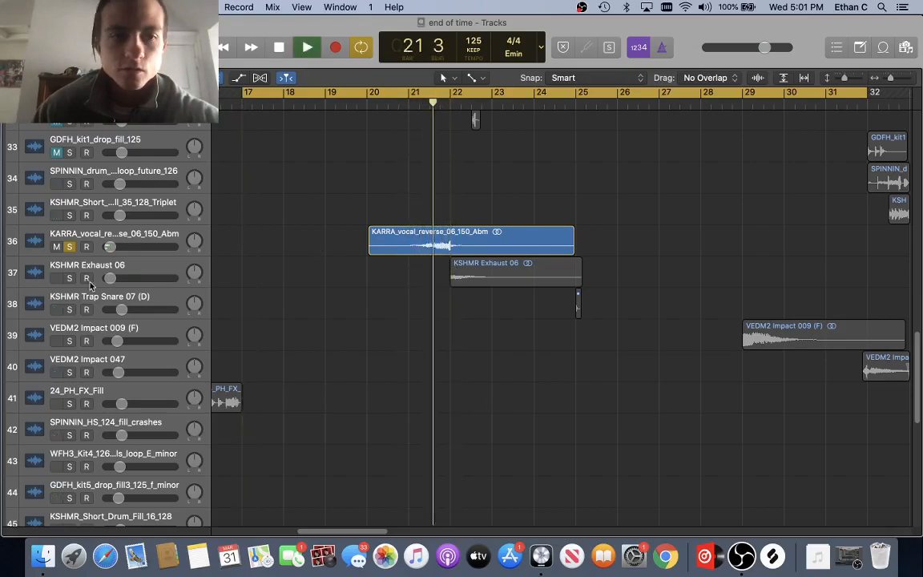
click(476, 277)
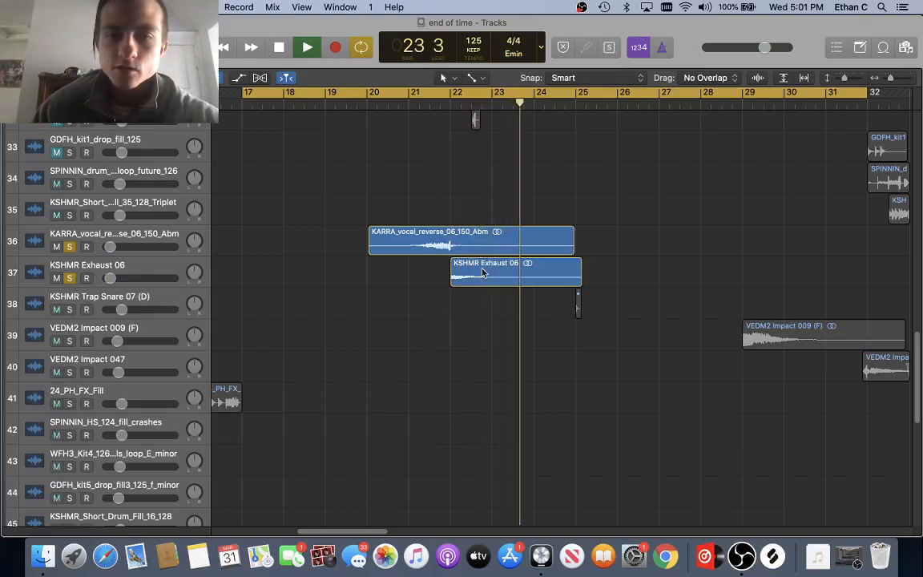
scroll(482, 273, up, 10)
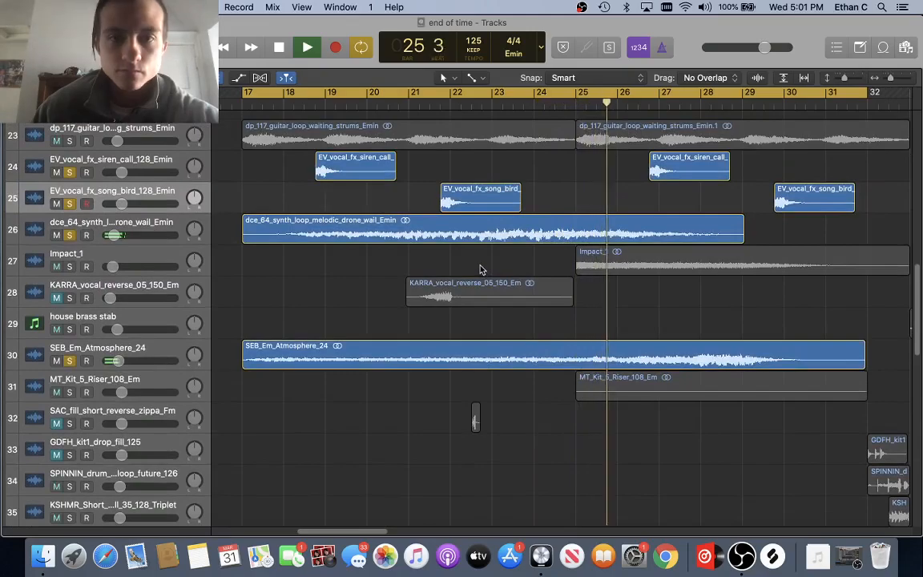
scroll(480, 270, down, 5)
key(space)
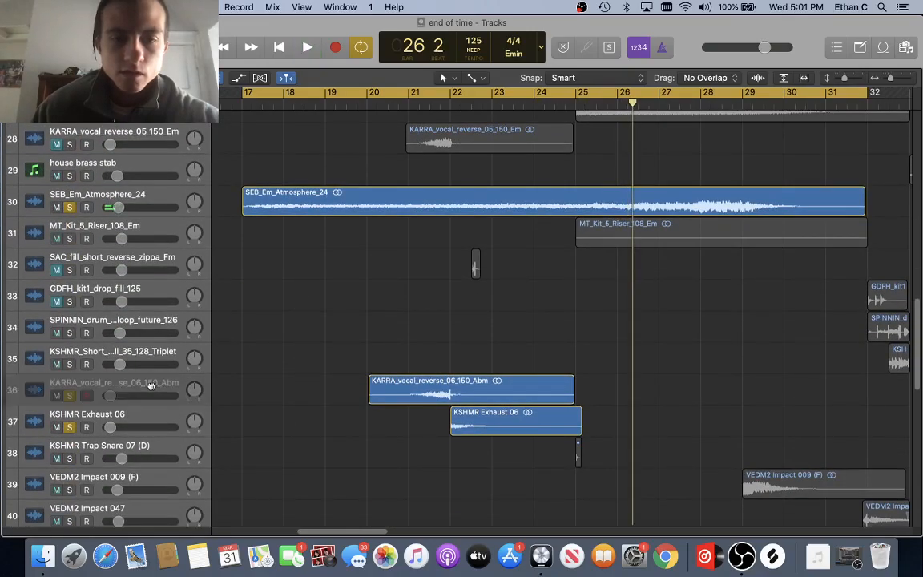
Step: Drag the KARRA_vocal_reverse_06_150_Abm track up to row 28 under Impact_1
click(152, 385)
drag(146, 376, 160, 184)
scroll(160, 241, up, 5)
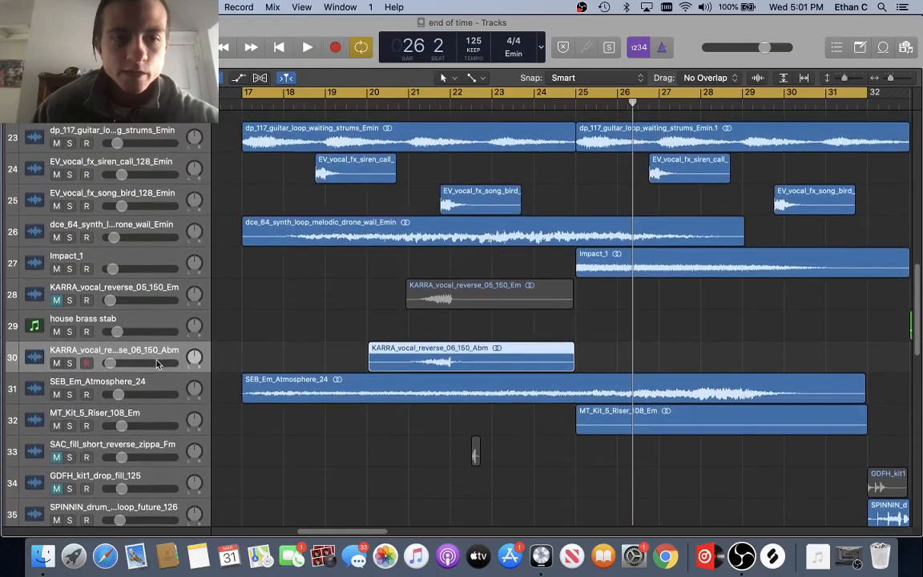
drag(157, 349, 159, 286)
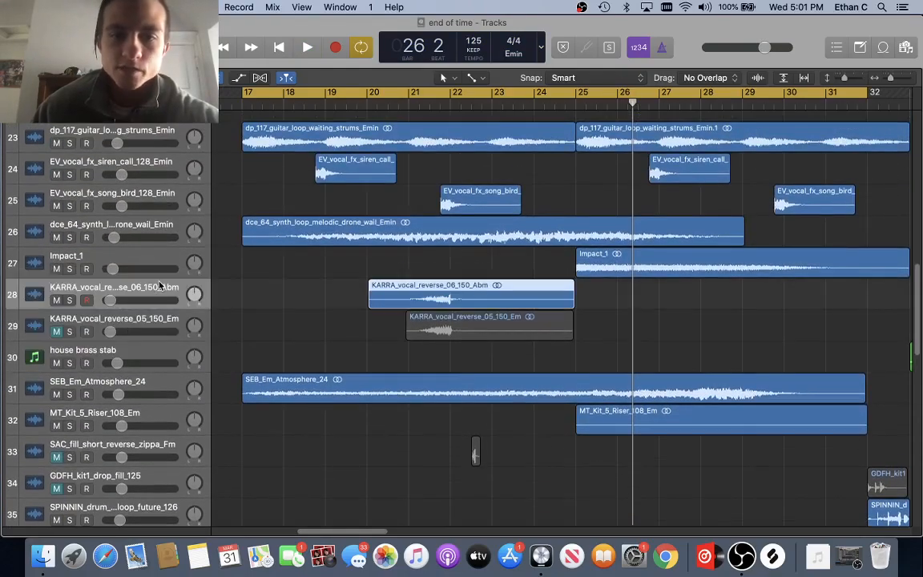
scroll(208, 305, down, 8)
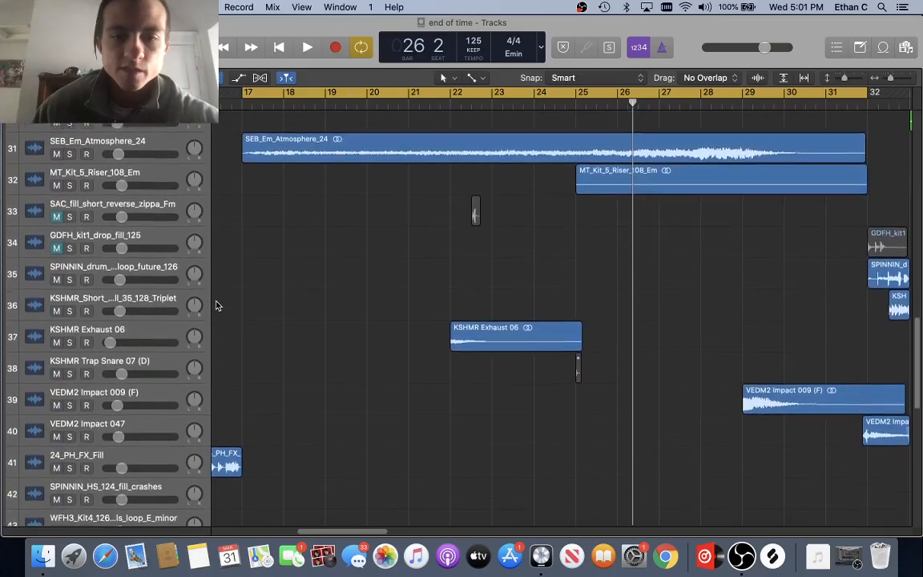
scroll(186, 321, up, 1)
drag(163, 354, 184, 169)
scroll(206, 244, up, 5)
drag(161, 332, 156, 265)
scroll(251, 272, up, 3)
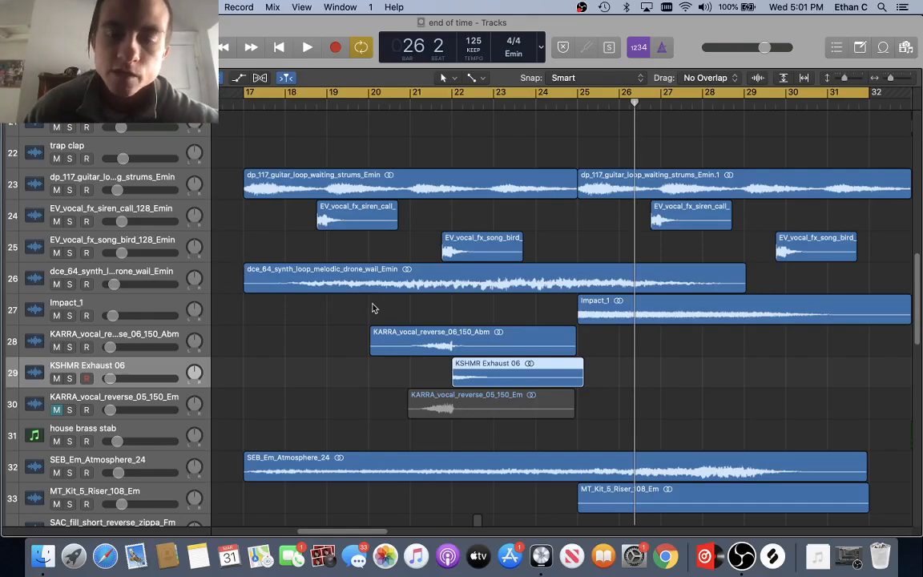
Step: Drag more track headers upward to group KSHMR Exhaust 06 with KARRA reverse 06
scroll(372, 307, down, 15)
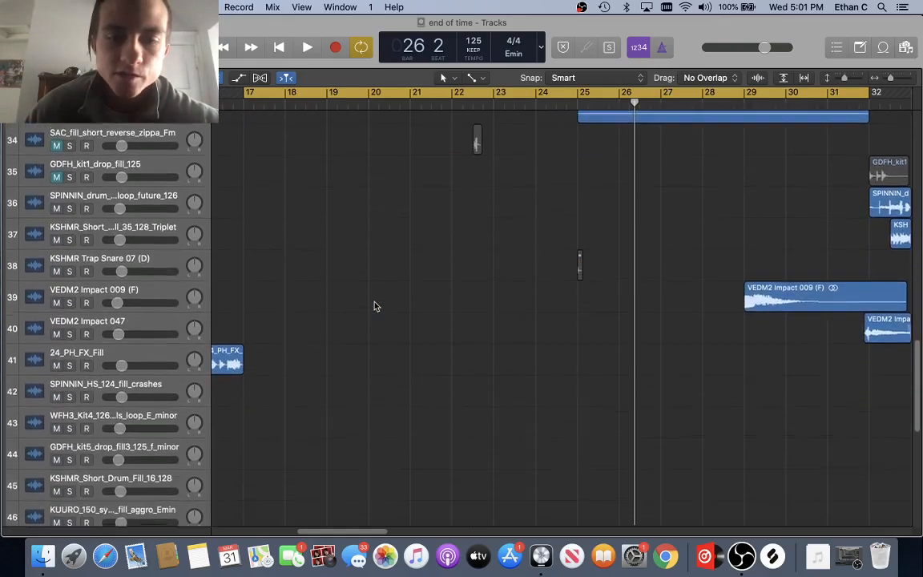
scroll(355, 300, up, 1)
drag(160, 350, 158, 130)
scroll(157, 291, up, 4)
drag(158, 320, 148, 153)
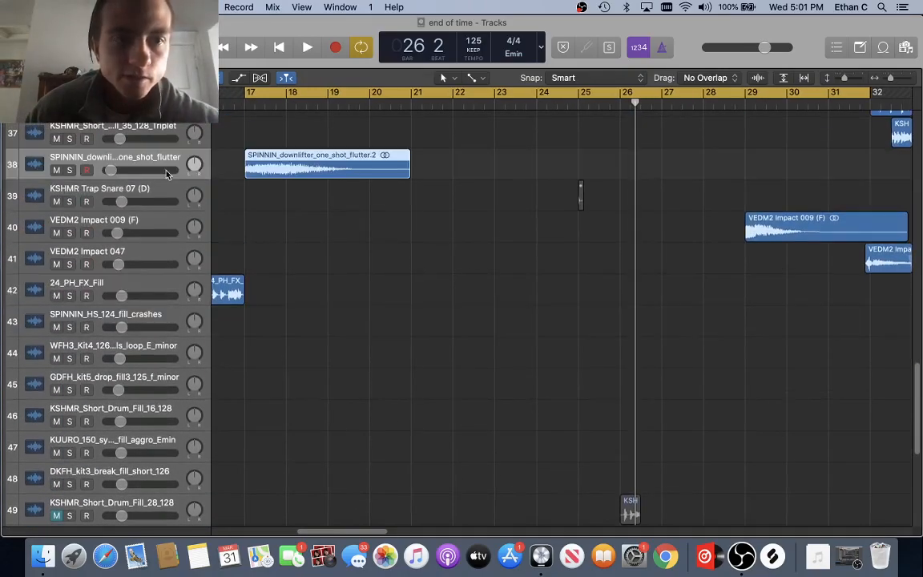
scroll(152, 240, up, 5)
Step: Move the SPINNIN downlifter up to row 33 and house brass stab above KARRA_vocal_reverse_05
drag(160, 346, 172, 224)
scroll(172, 225, up, 4)
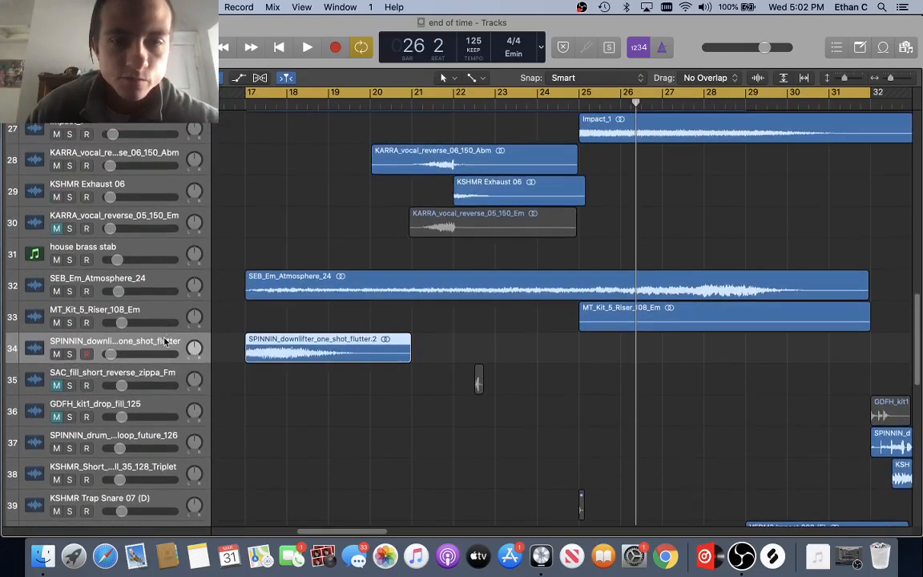
drag(164, 341, 183, 318)
scroll(183, 319, up, 2)
drag(144, 292, 155, 396)
drag(131, 292, 128, 352)
scroll(145, 298, up, 3)
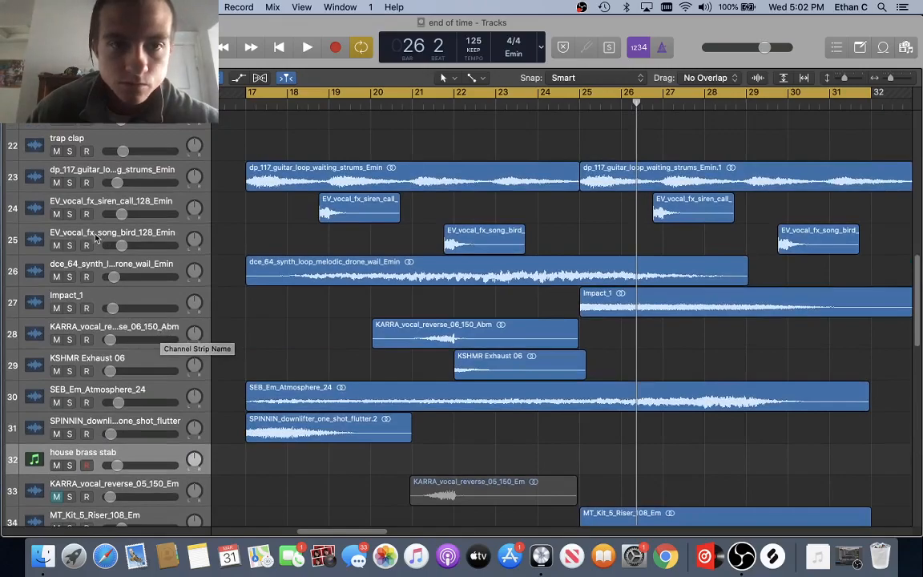
Step: Mute tracks 24–31 and play from bar 17 to compare the mix without them
click(66, 206)
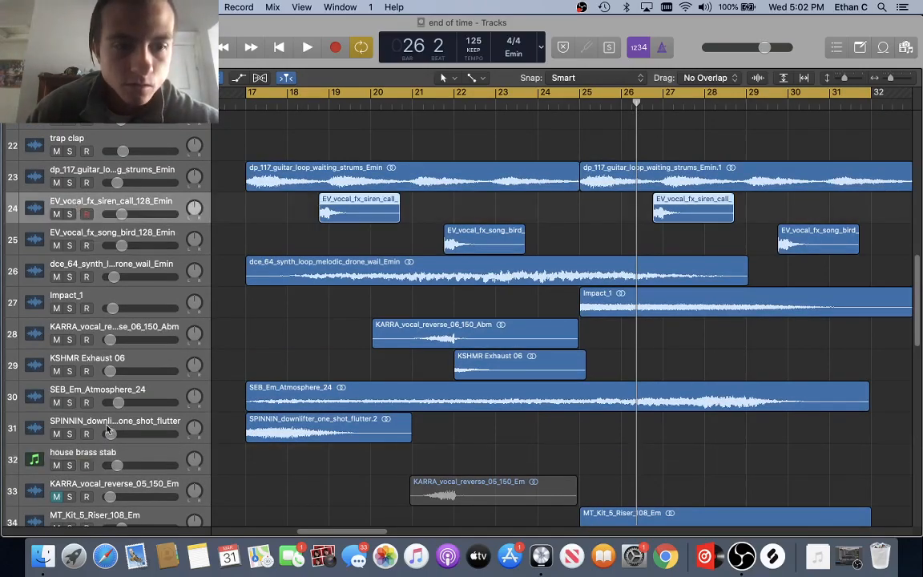
drag(56, 245, 58, 434)
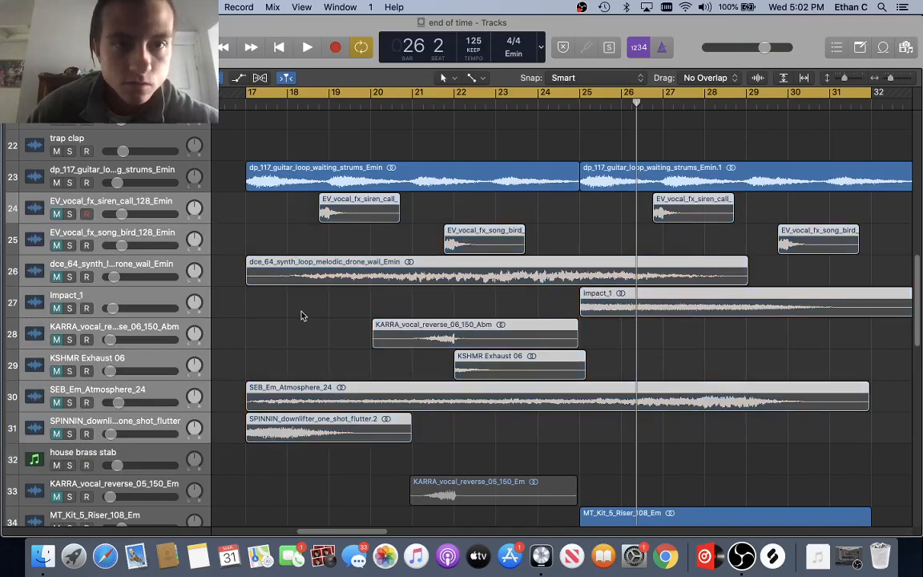
scroll(302, 315, left, 3)
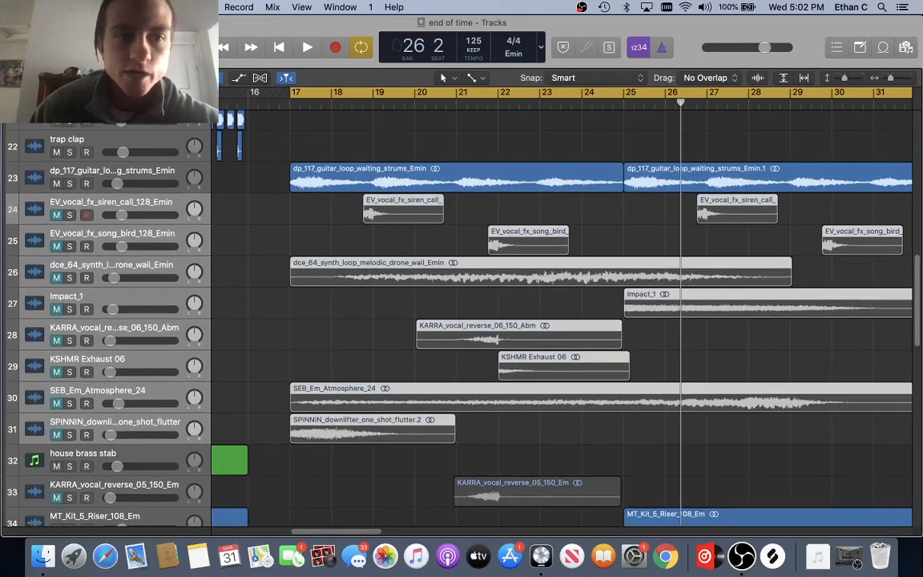
key(space)
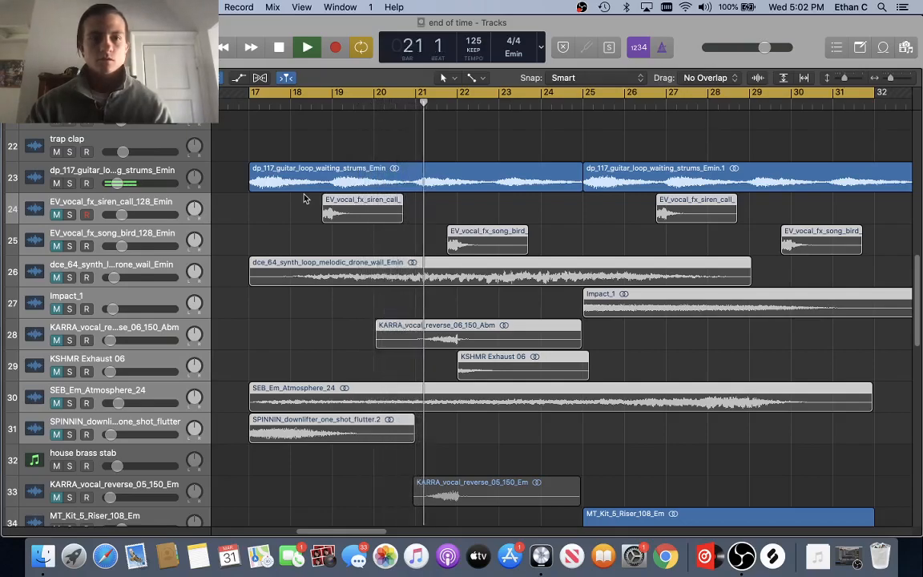
key(space)
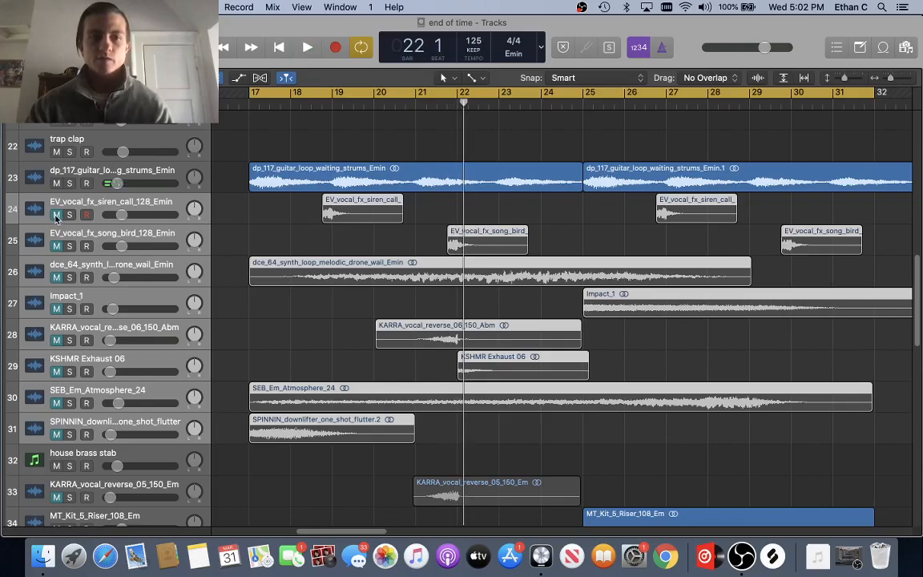
Step: Select all regions, replay from bar 17, then reselect the EV_vocal_fx_siren_call track
key(super+a)
key(space)
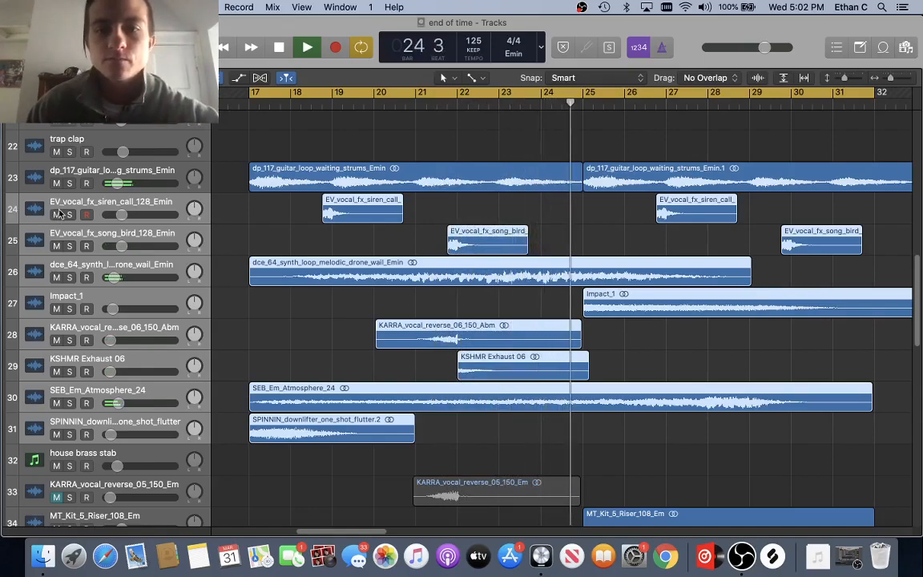
key(space)
scroll(80, 256, up, 1)
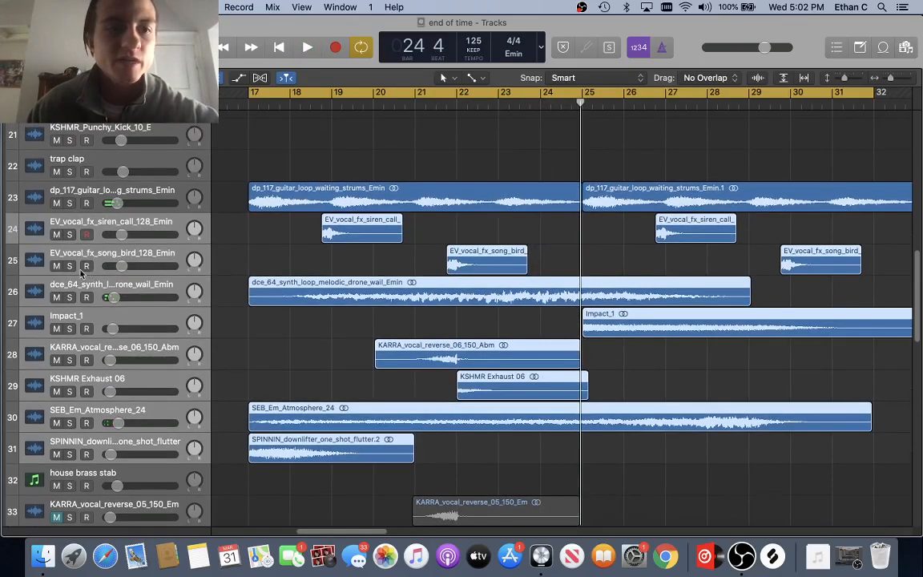
click(90, 254)
click(144, 228)
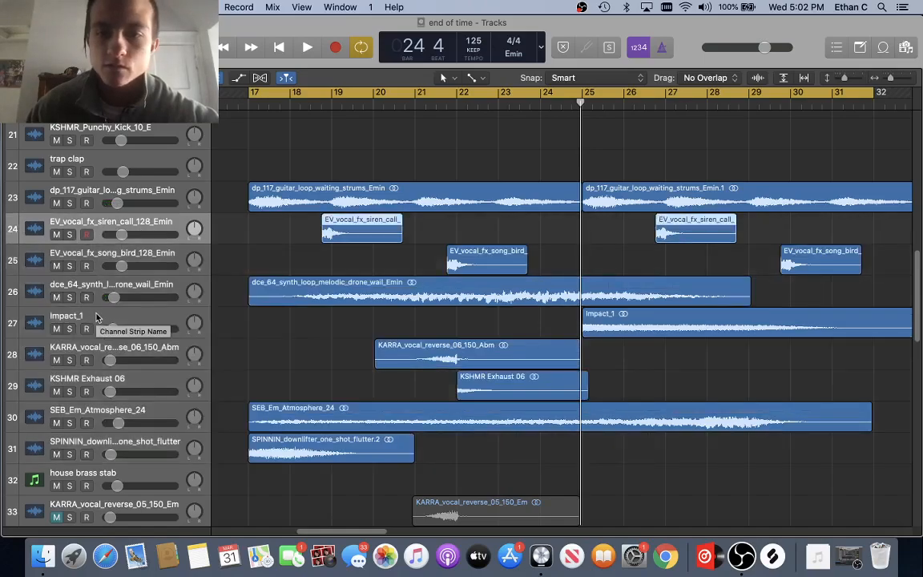
scroll(96, 318, up, 15)
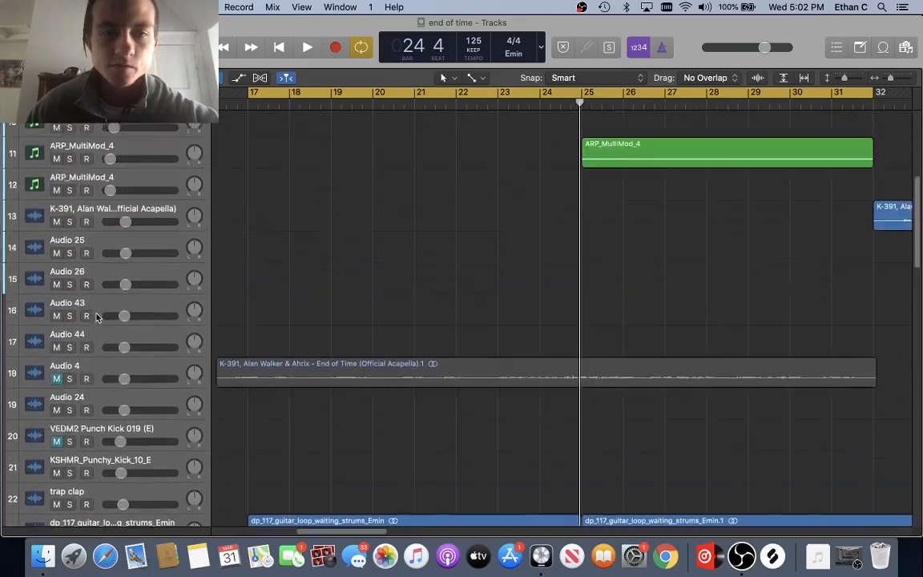
Step: Zoom out on the timeline and drag a cycle range in the ruler spanning bars 41–49
scroll(310, 342, right, 5)
scroll(313, 344, left, 4)
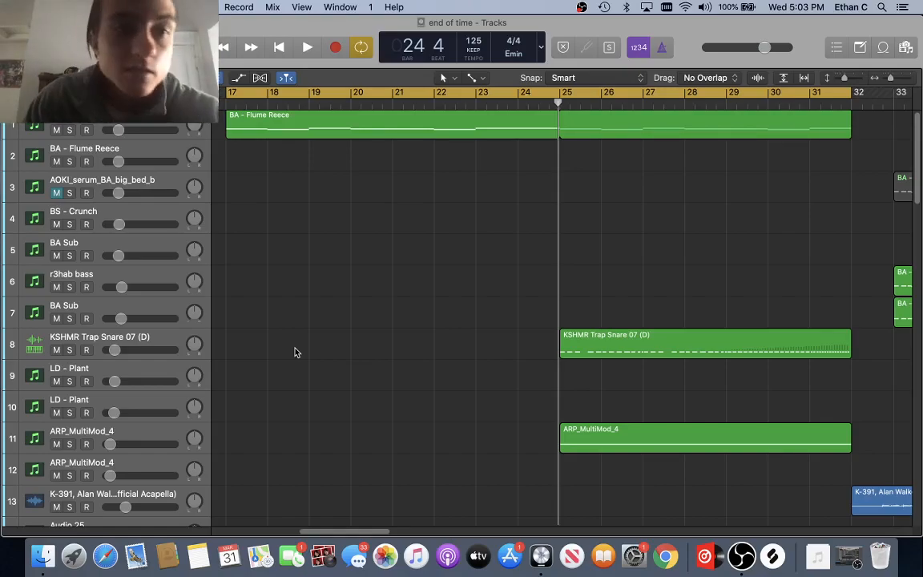
scroll(294, 352, up, 3)
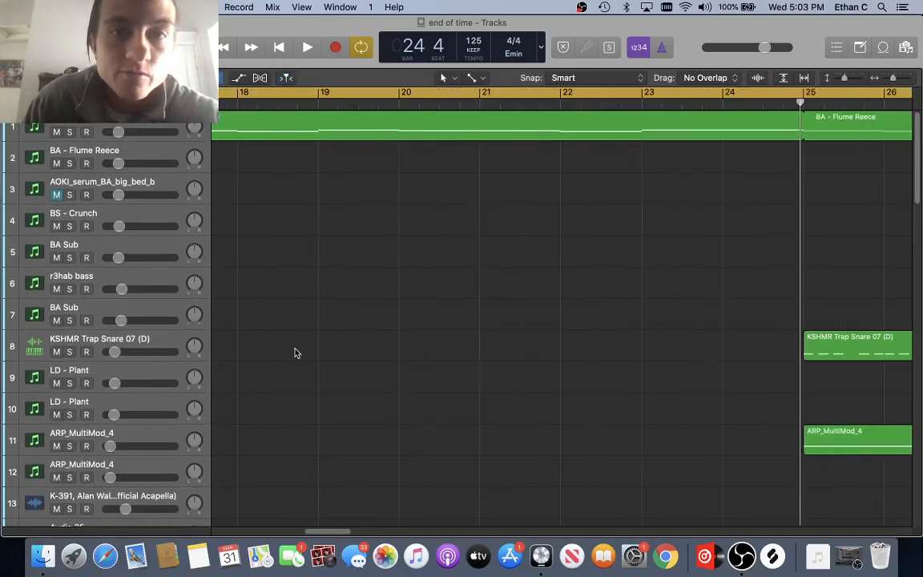
scroll(294, 353, down, 3)
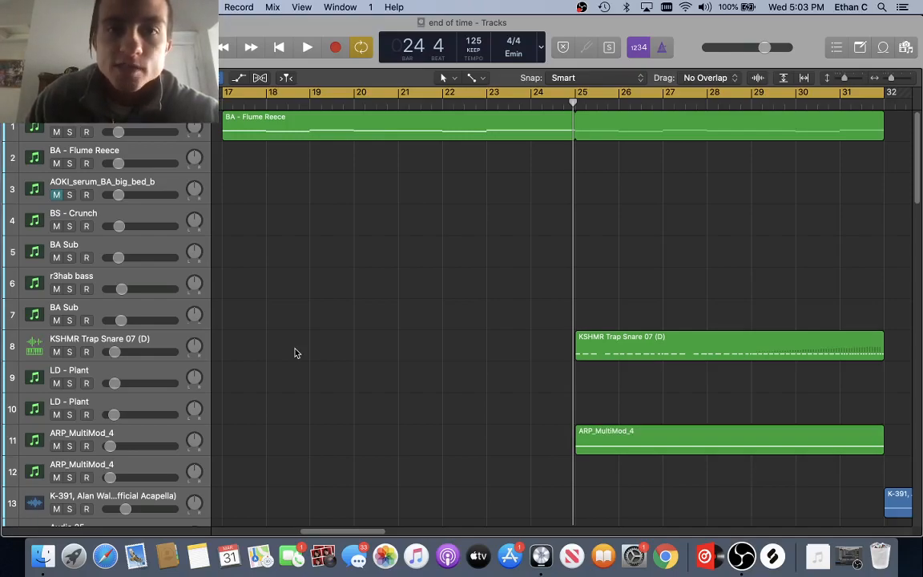
scroll(295, 352, left, 10)
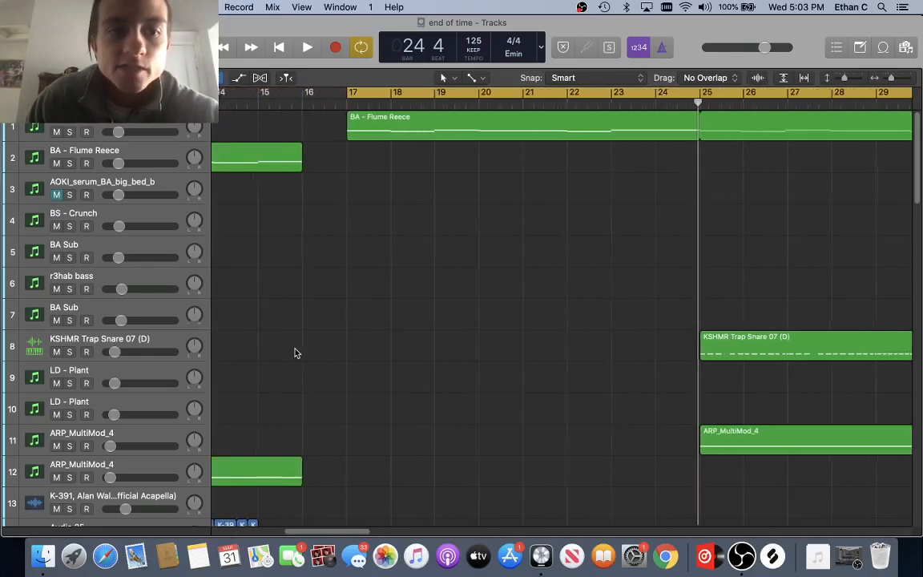
scroll(295, 353, right, 10)
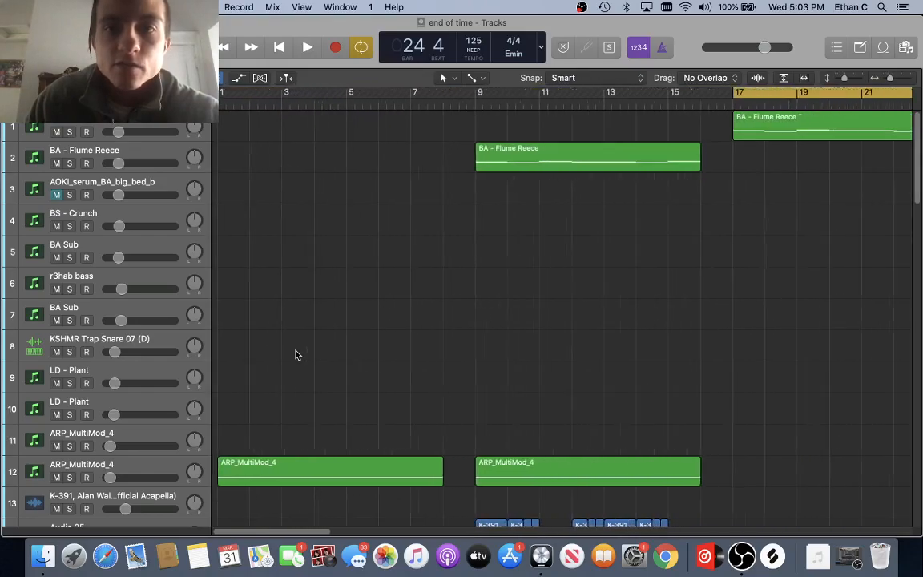
scroll(294, 355, right, 2)
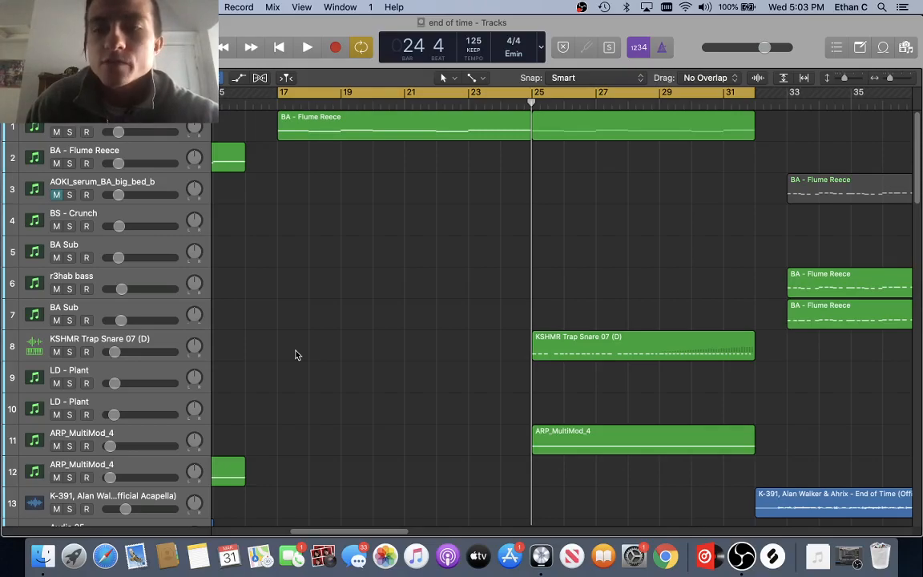
scroll(294, 355, right, 8)
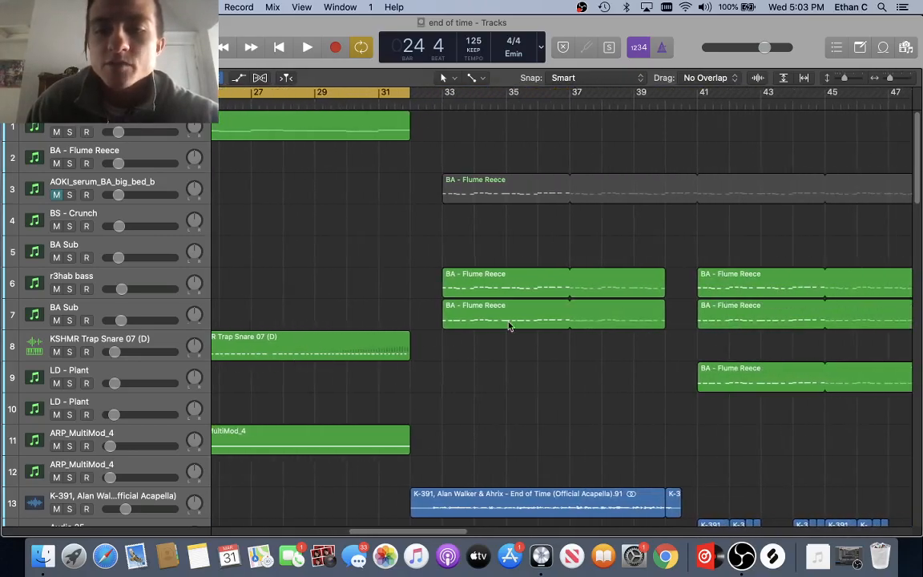
key(super+Left)
key(super+Left)
key(super+Left)
drag(396, 96, 488, 132)
scroll(468, 216, down, 20)
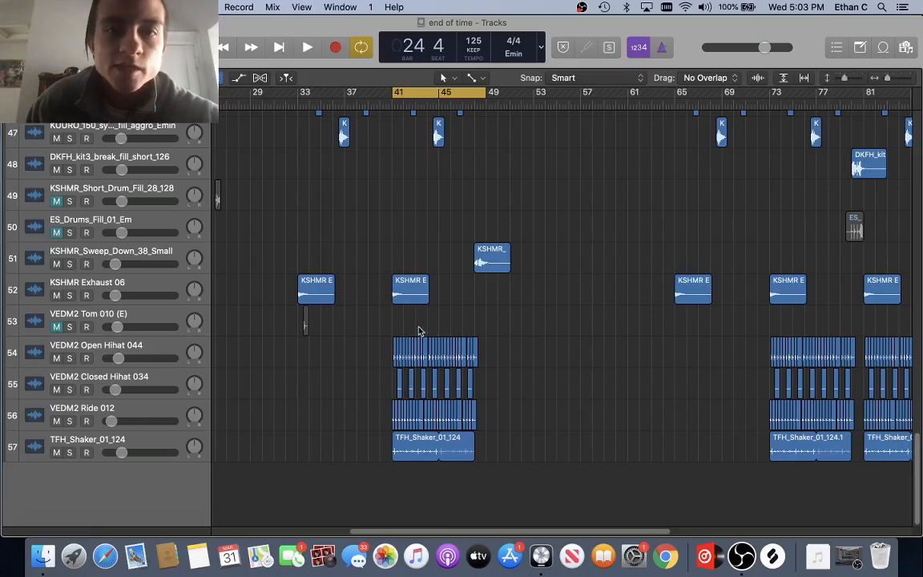
scroll(407, 291, up, 18)
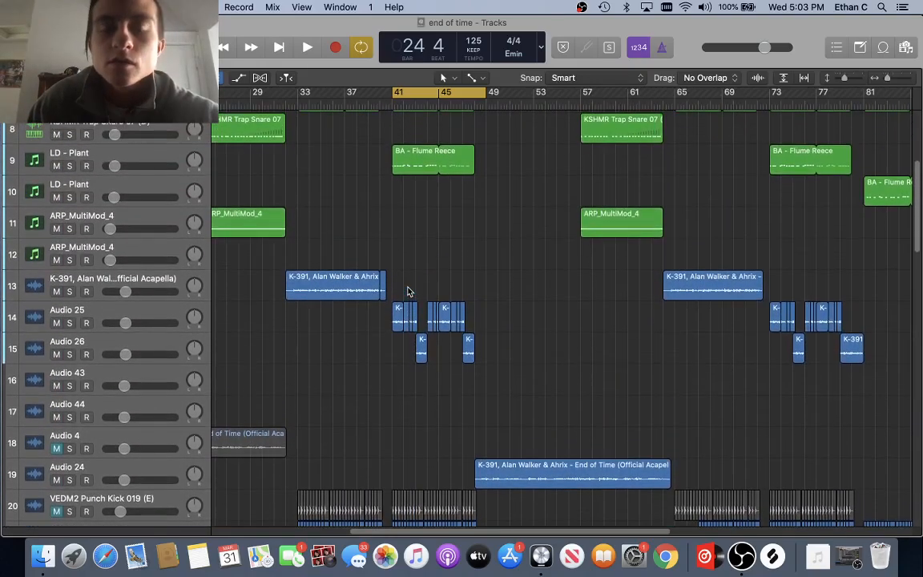
scroll(406, 290, up, 7)
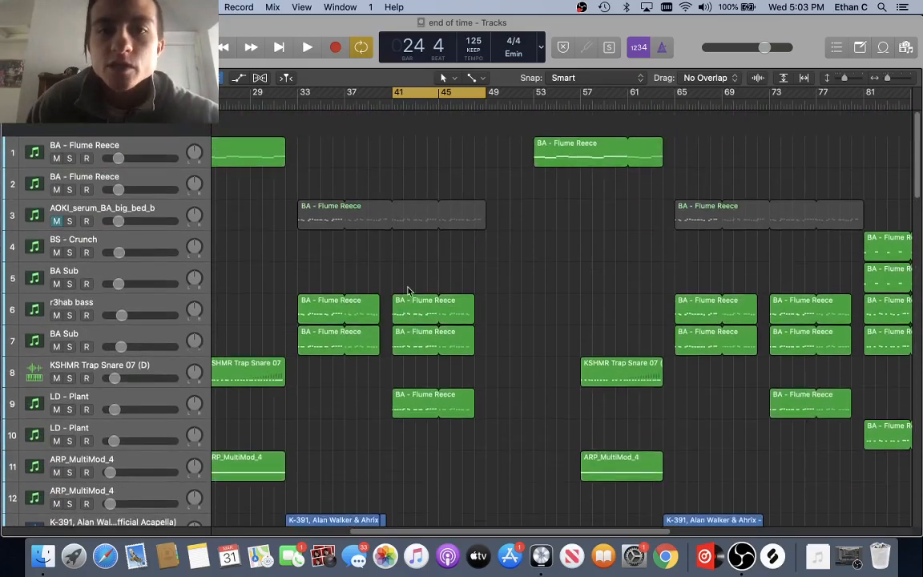
key(super+Right)
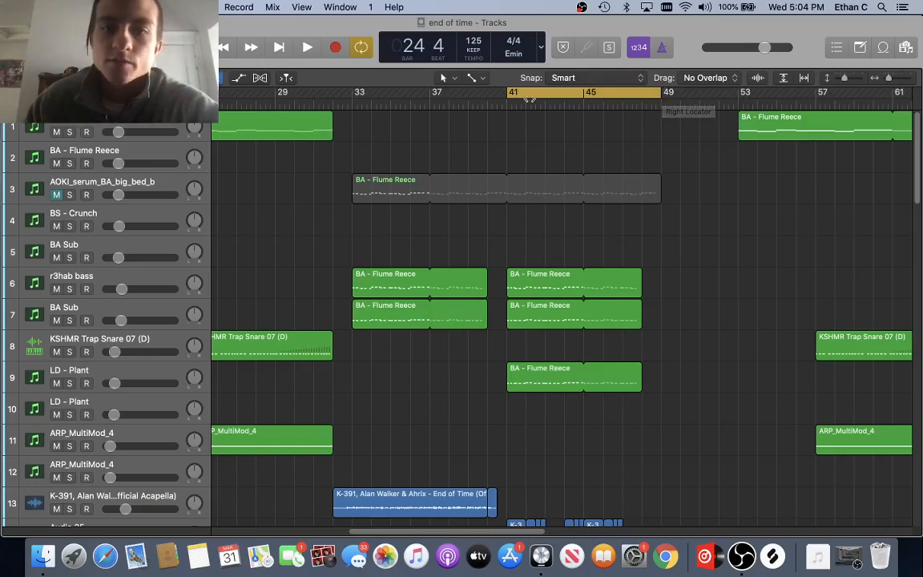
Step: Move the playhead to bar 41, solo the trap clap track, and play it briefly
click(509, 113)
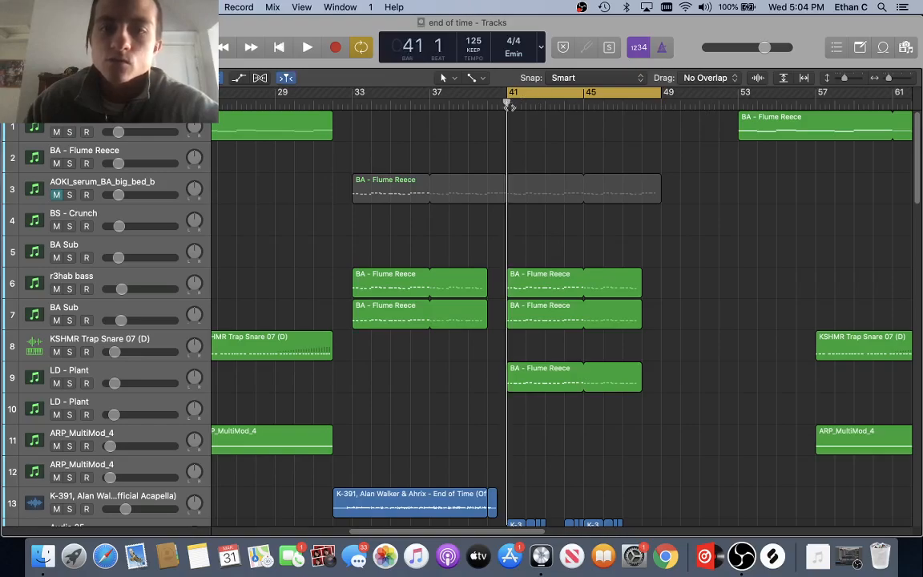
scroll(519, 128, down, 10)
scroll(496, 186, down, 10)
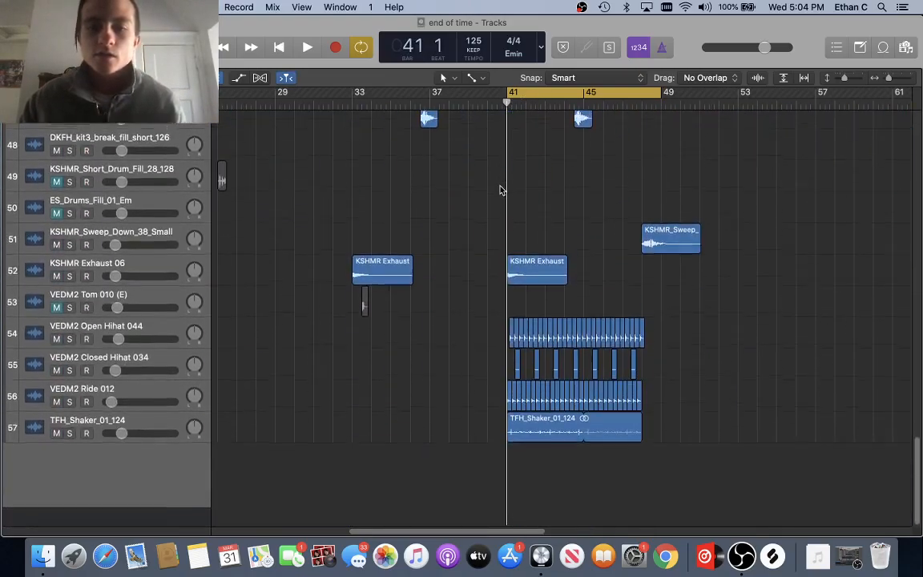
scroll(400, 256, right, 2)
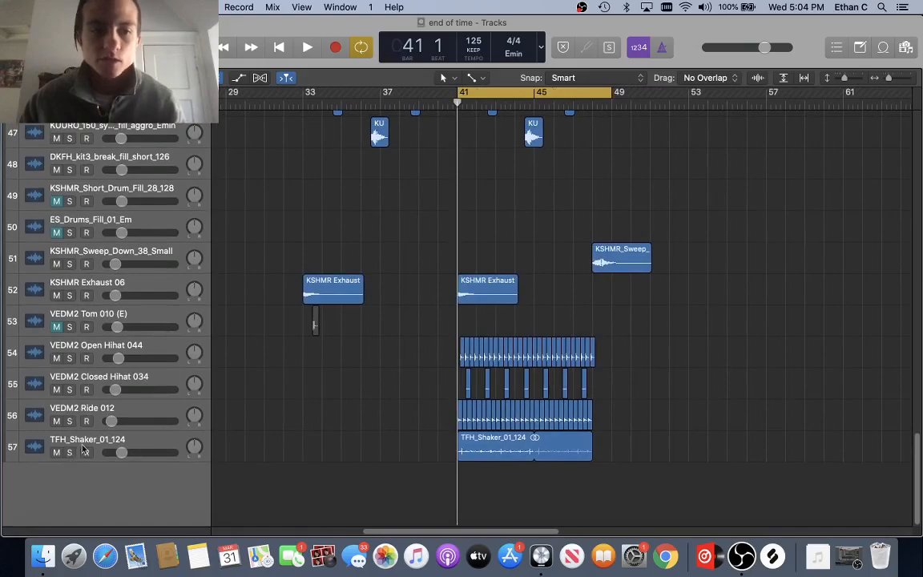
scroll(167, 377, up, 10)
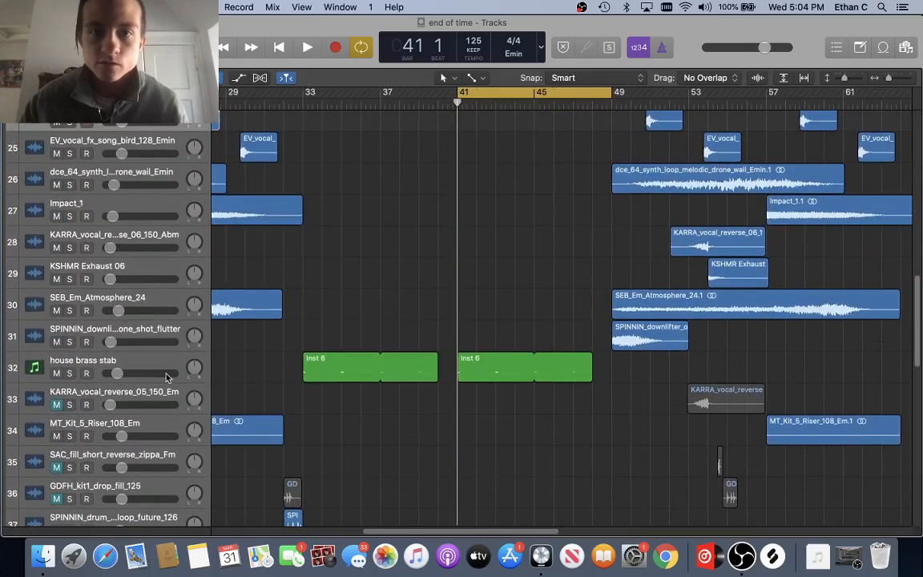
scroll(168, 377, up, 4)
click(69, 303)
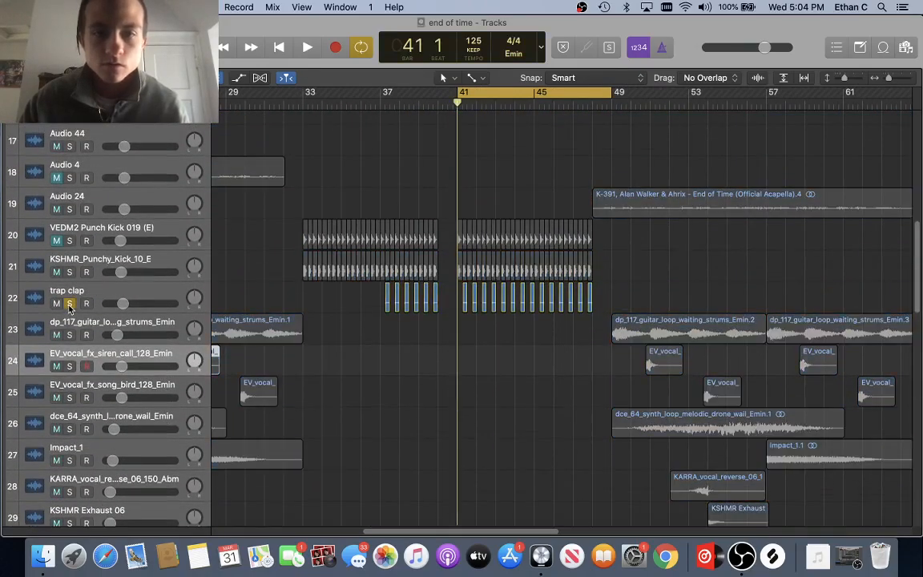
key(space)
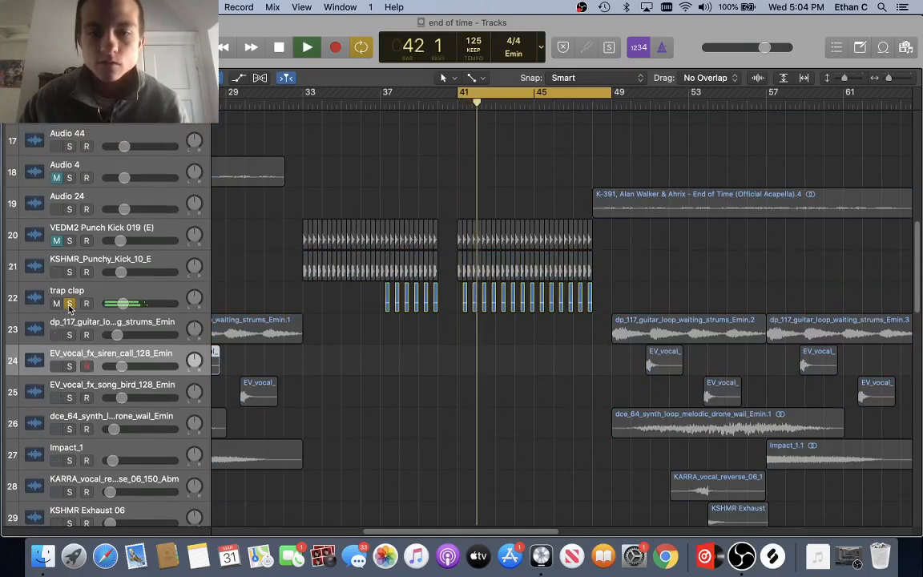
key(space)
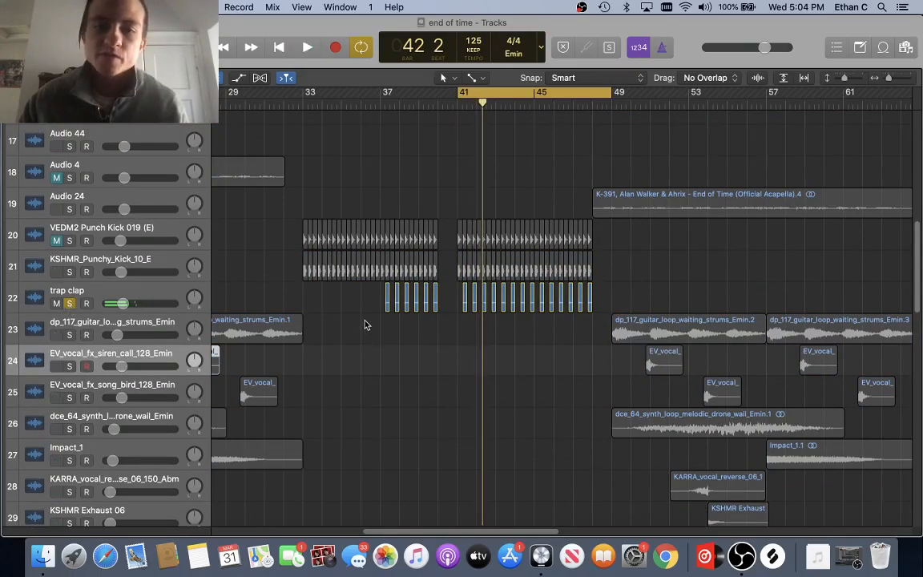
Step: Replay the soloed trap clap from the loop start while zooming around the playhead, stopping at bar 44
key(super+Right)
key(super+Left)
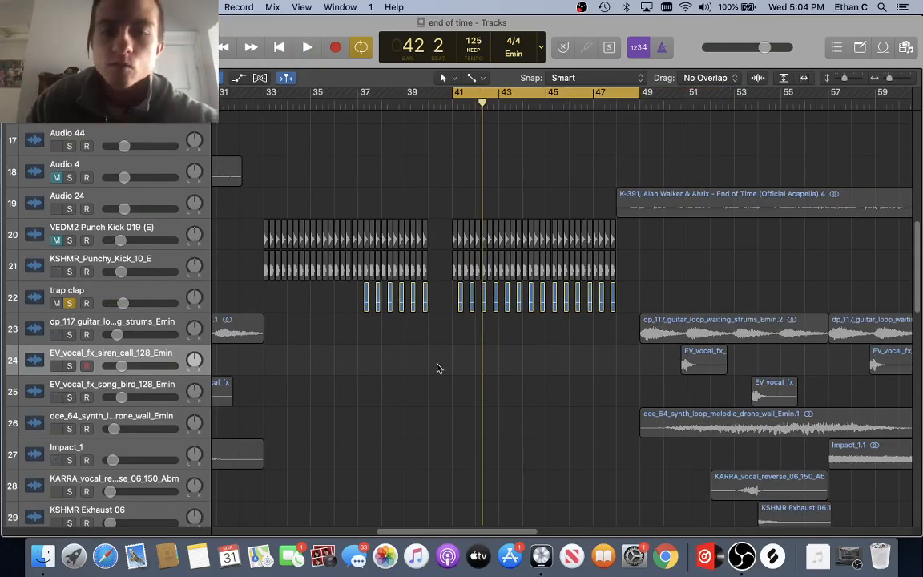
key(space)
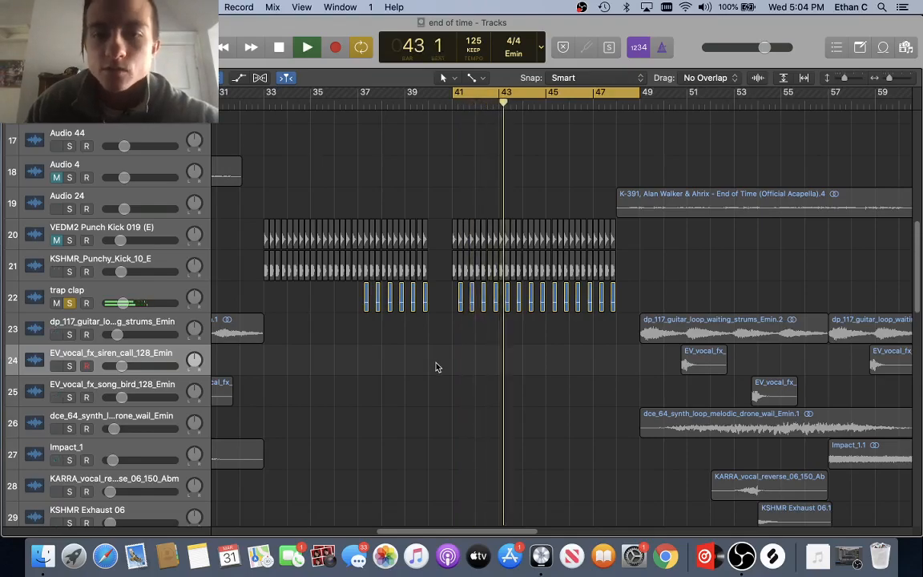
key(super+Right)
key(super+Right)
key(super+Right)
key(super+Right)
key(super+Right)
key(super+Left)
key(super+Left)
key(super+Left)
key(super+Left)
key(super+Left)
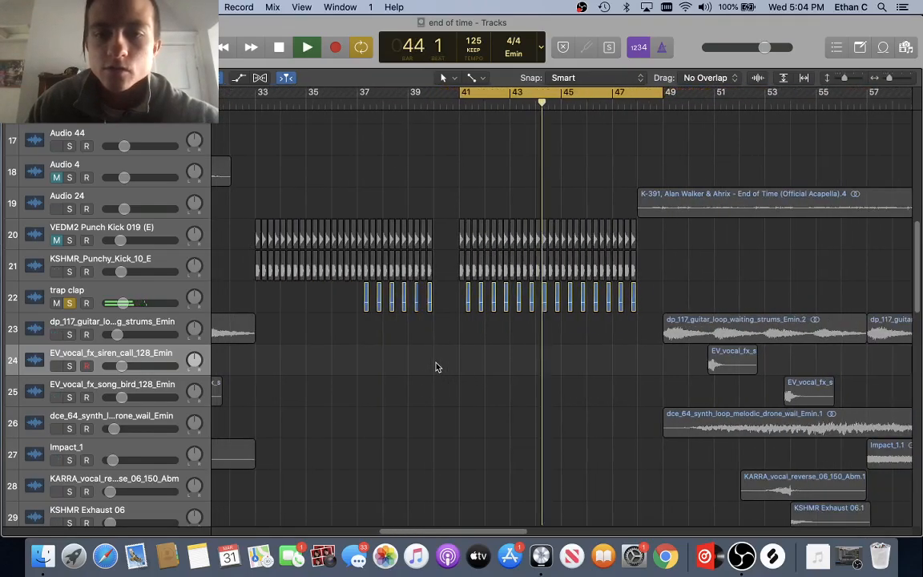
key(space)
Step: Turn off solo on the trap clap track and scroll through the track list
click(70, 303)
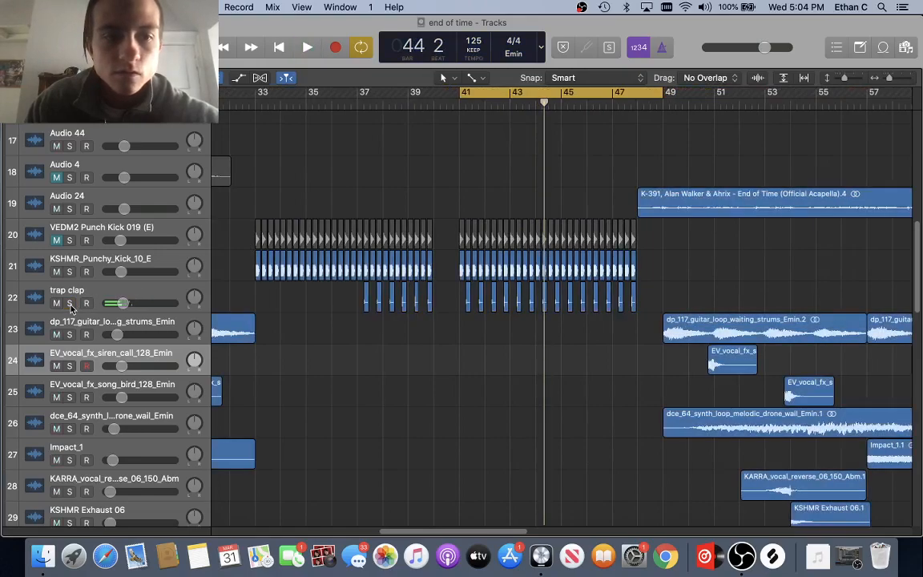
scroll(345, 339, down, 3)
scroll(383, 381, up, 6)
scroll(383, 381, up, 10)
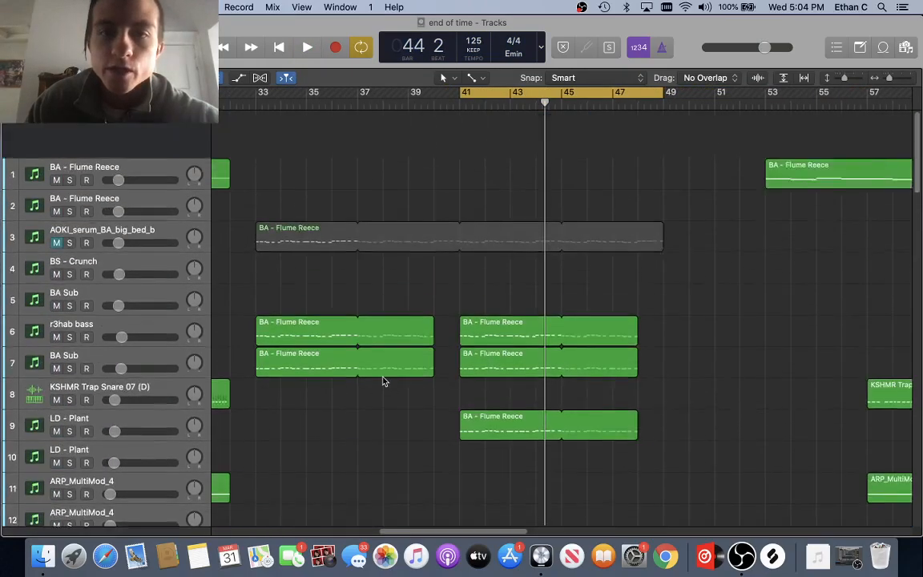
scroll(383, 381, down, 1)
scroll(398, 382, down, 3)
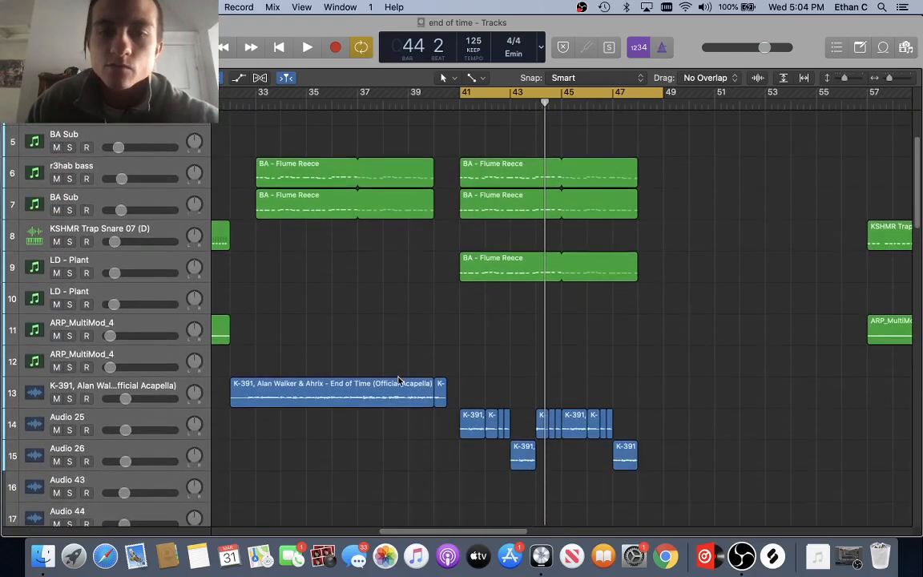
scroll(552, 373, up, 4)
scroll(552, 373, down, 3)
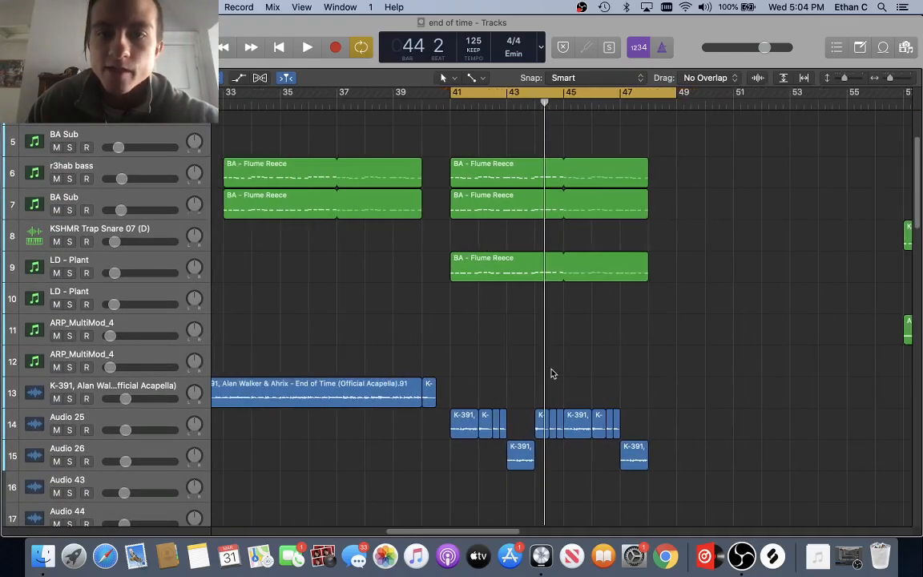
scroll(552, 373, down, 6)
scroll(552, 373, down, 5)
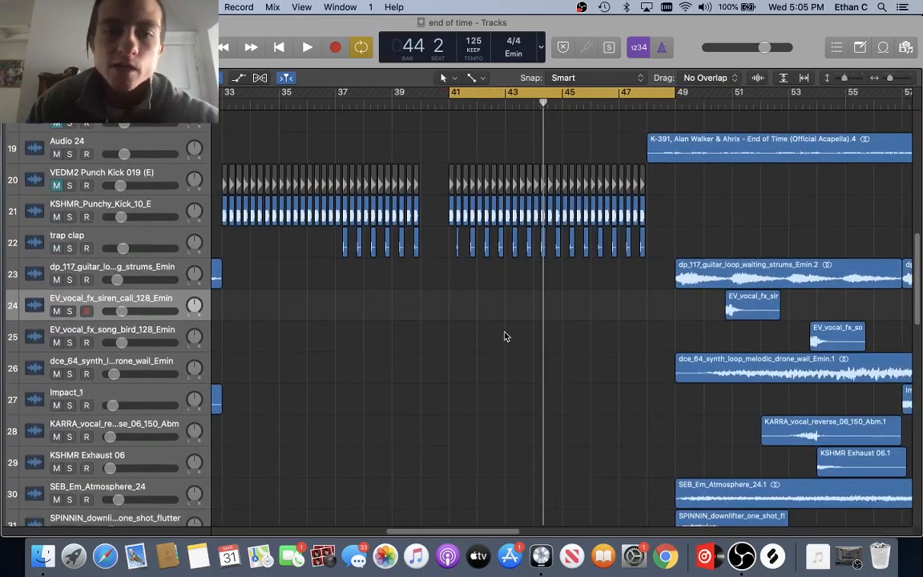
scroll(449, 344, up, 1)
Step: Select the trap clap track header
click(118, 274)
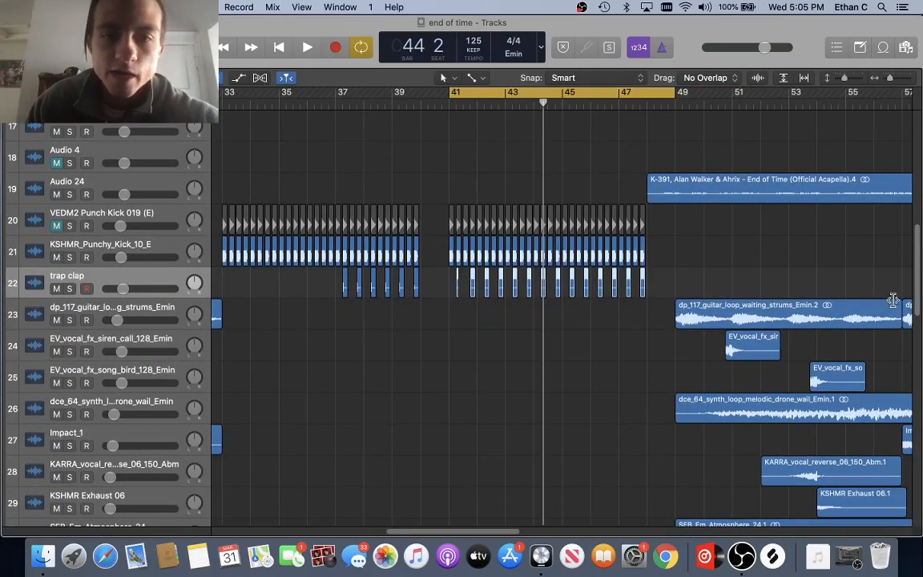
scroll(491, 303, up, 3)
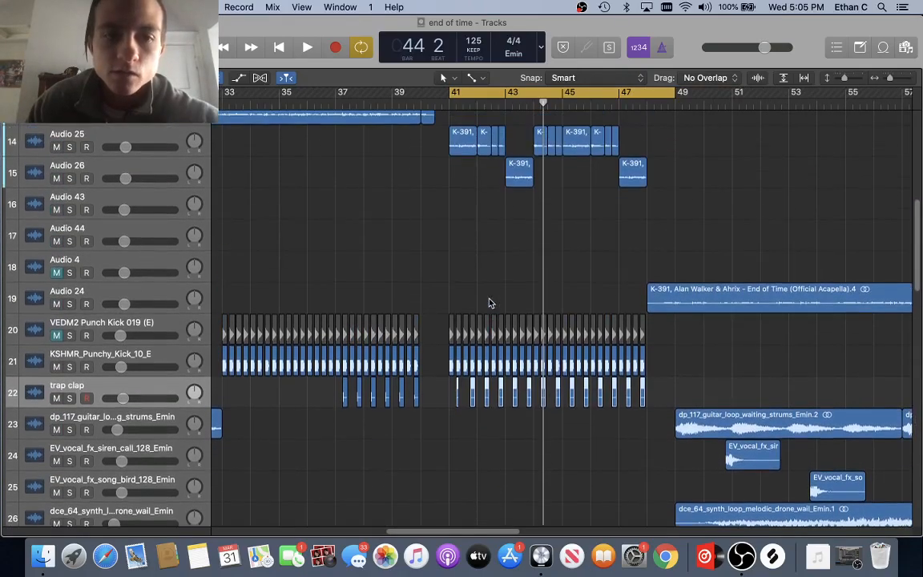
scroll(410, 418, up, 10)
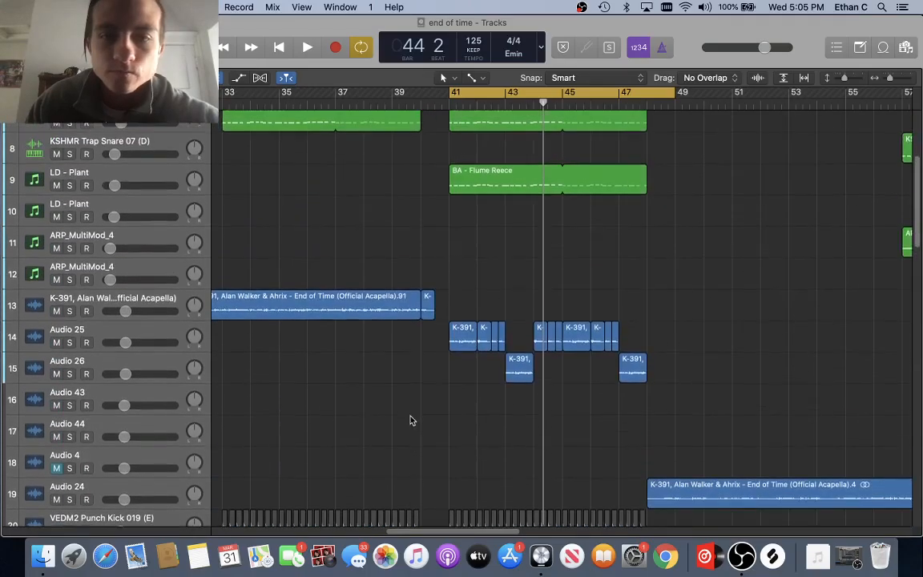
scroll(410, 421, down, 1)
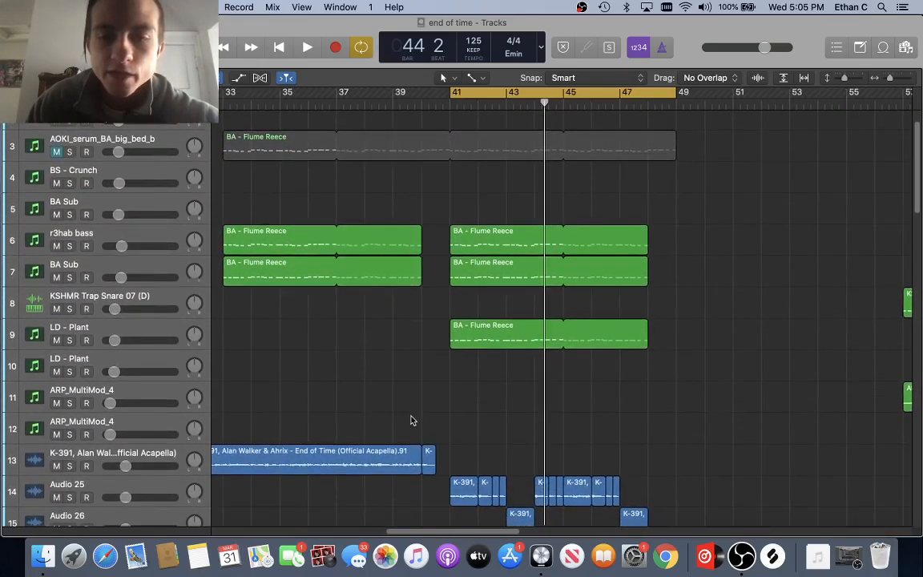
scroll(574, 357, down, 20)
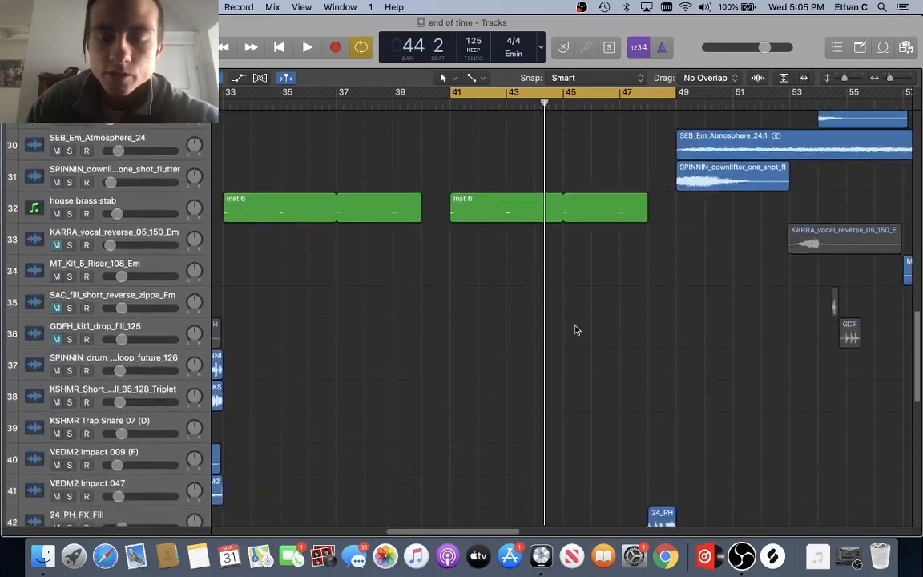
scroll(494, 232, down, 2)
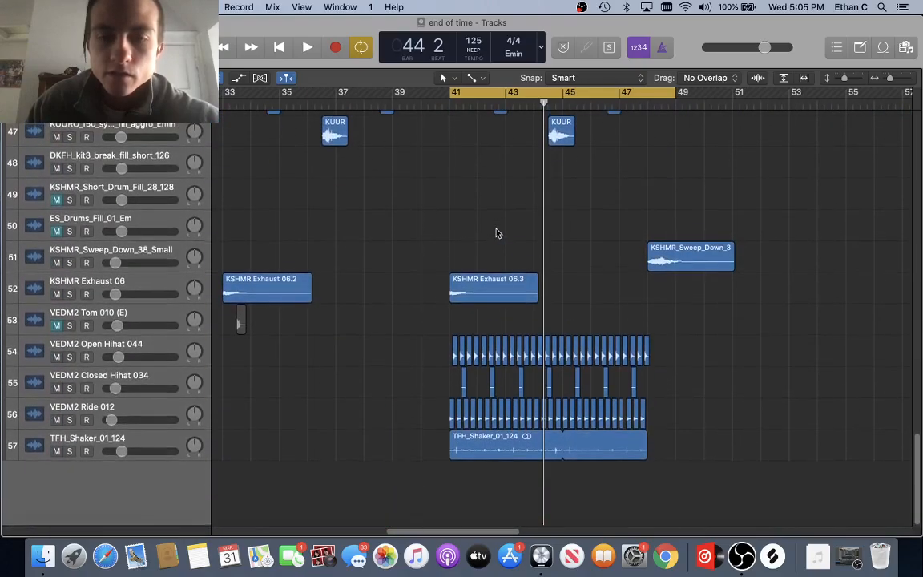
scroll(554, 251, up, 9)
scroll(556, 252, up, 15)
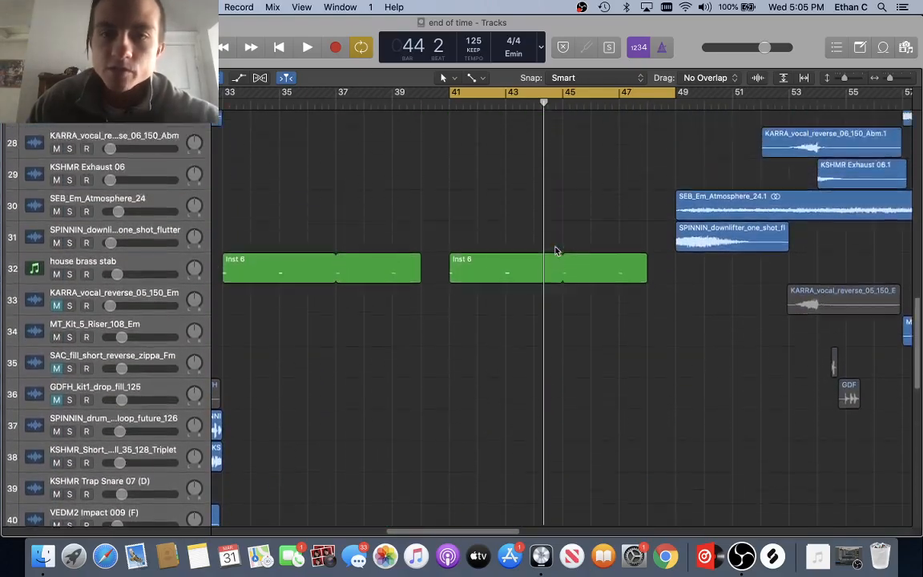
click(906, 48)
click(906, 48)
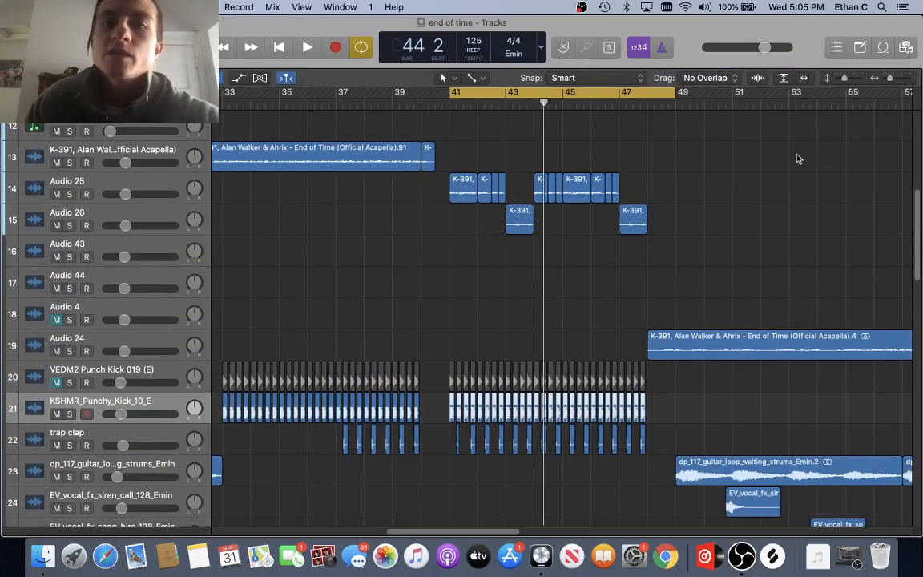
click(906, 48)
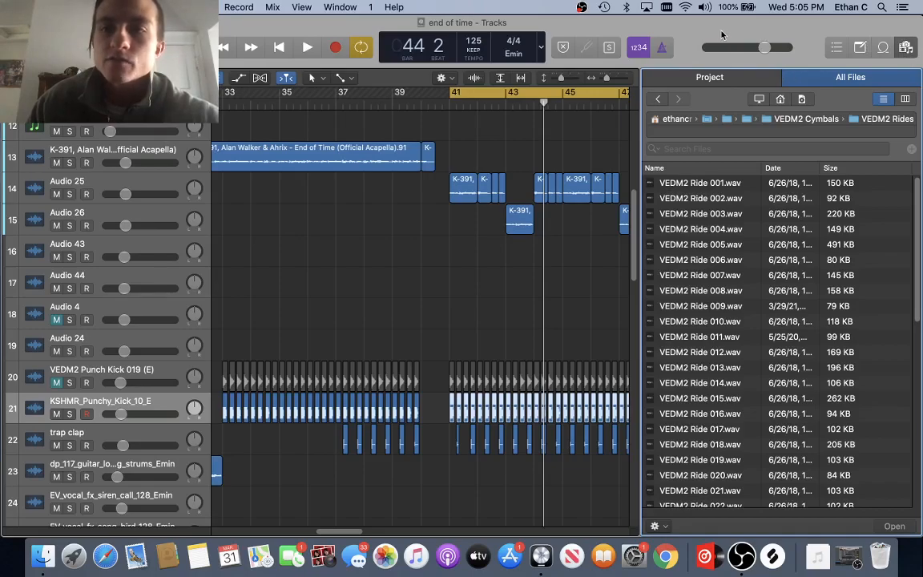
click(745, 120)
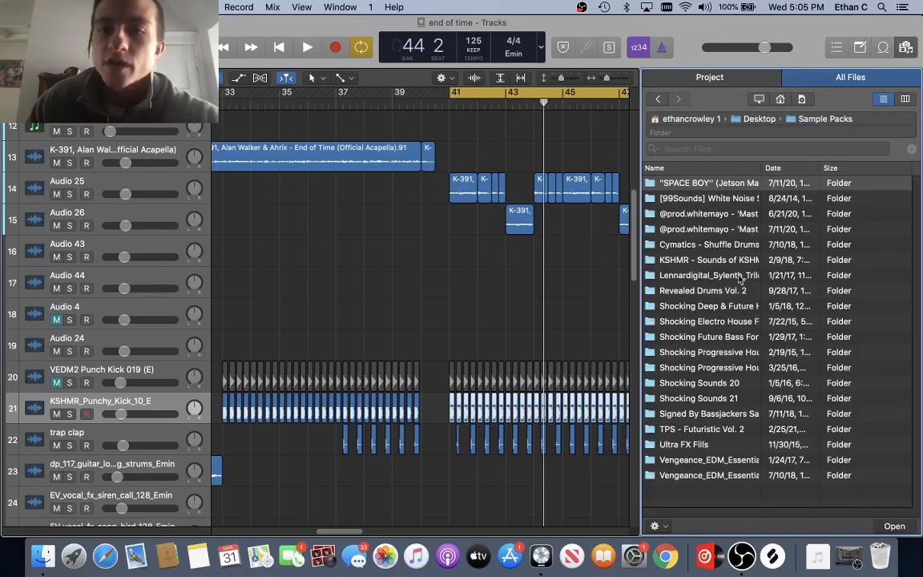
double_click(708, 476)
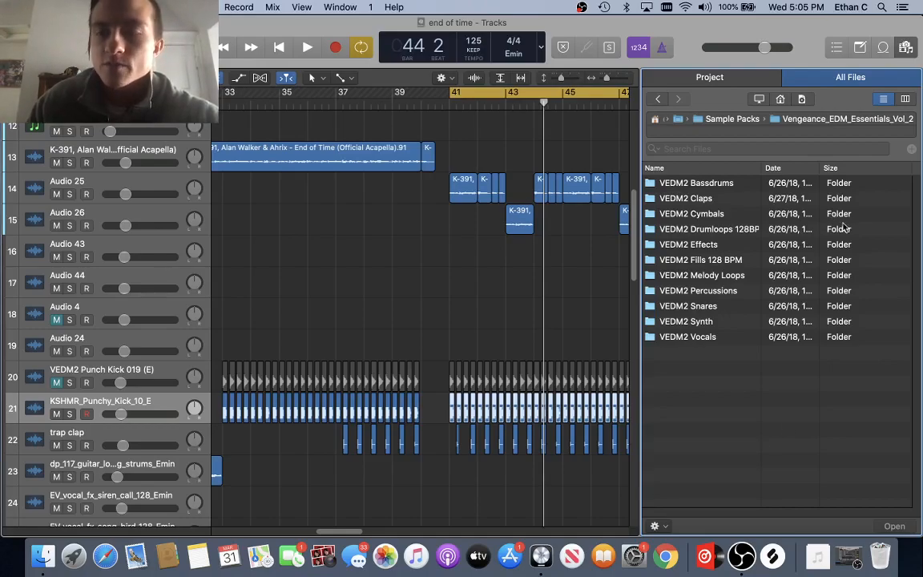
click(904, 48)
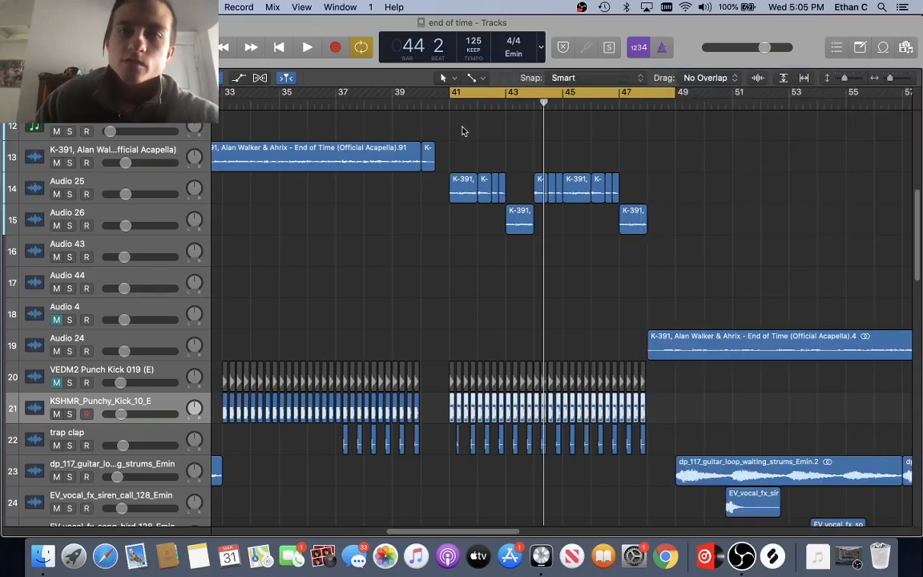
scroll(462, 130, up, 5)
scroll(461, 132, down, 1)
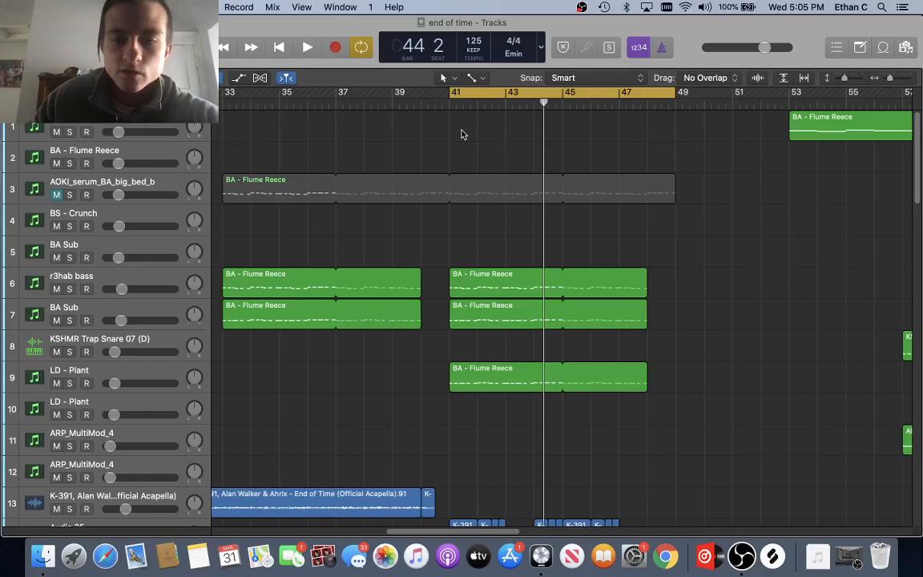
scroll(461, 132, down, 5)
scroll(462, 133, down, 1)
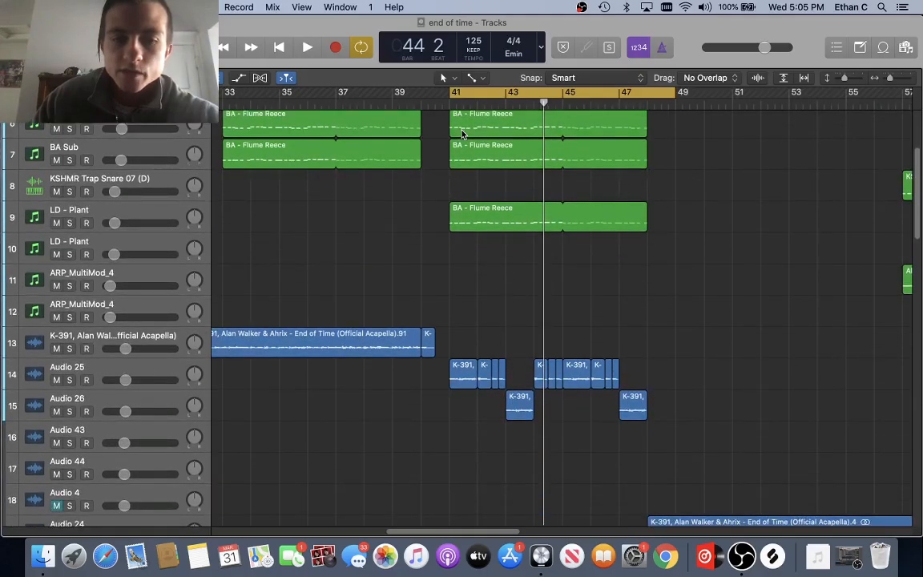
scroll(461, 134, down, 20)
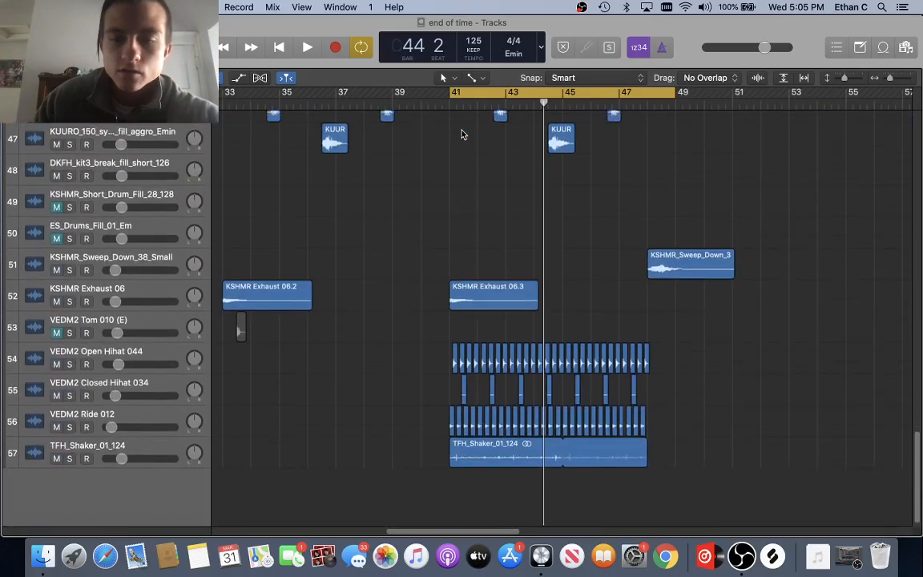
scroll(461, 134, up, 5)
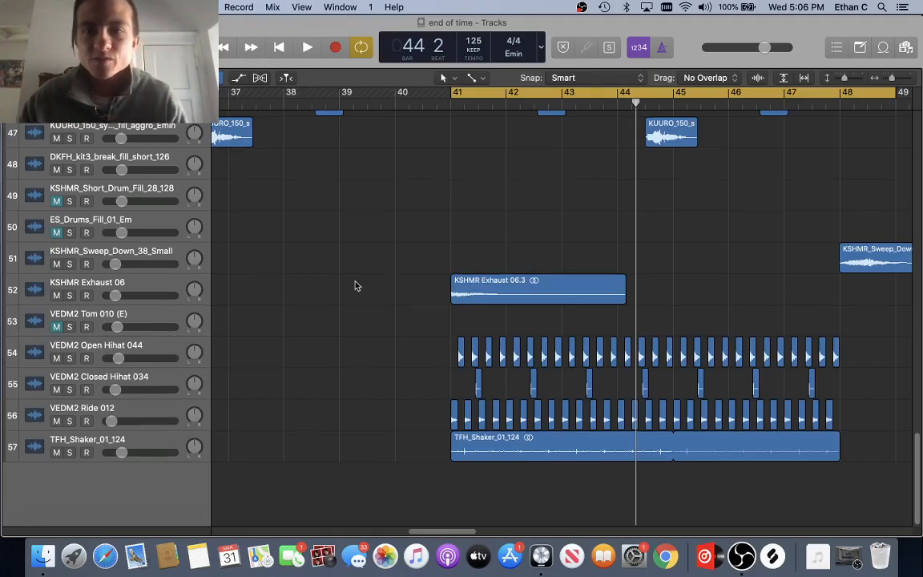
scroll(354, 284, up, 15)
scroll(355, 284, up, 6)
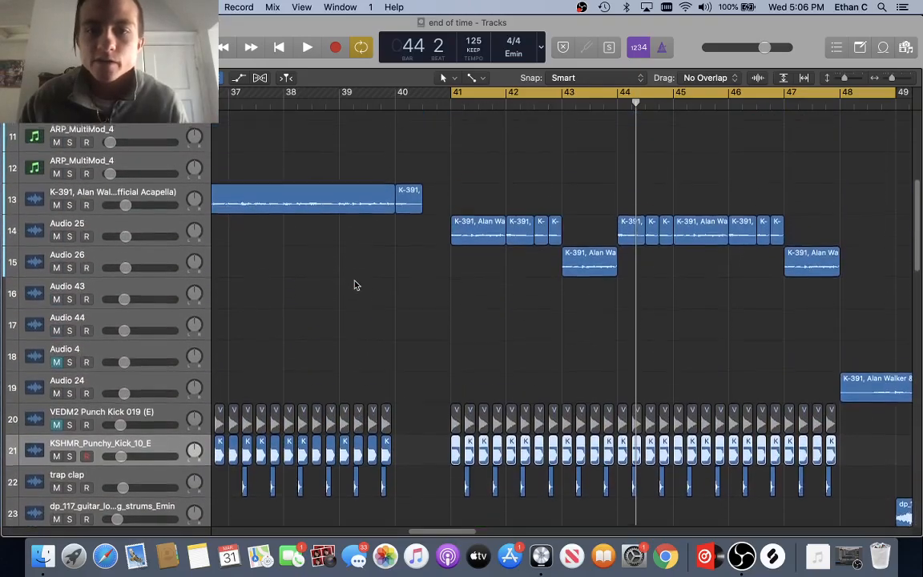
scroll(355, 284, down, 6)
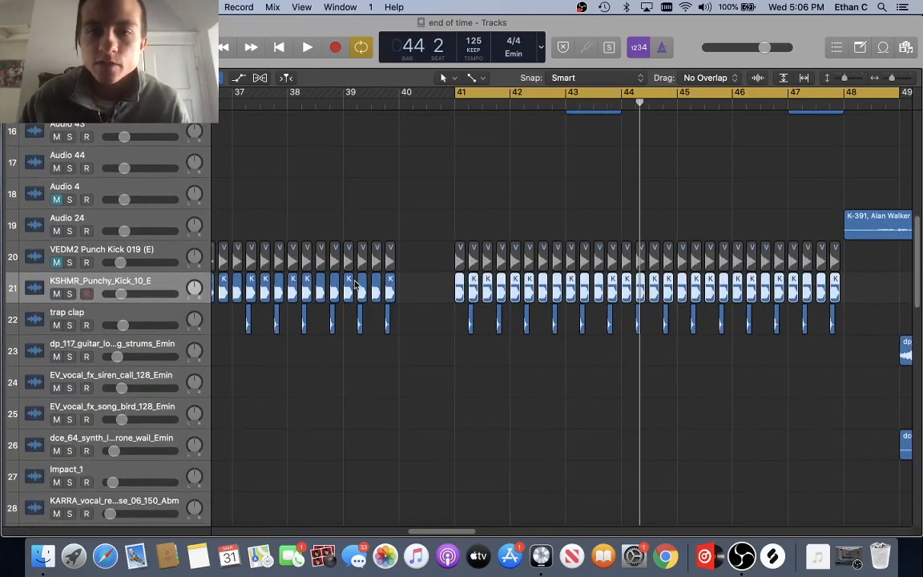
scroll(356, 285, up, 3)
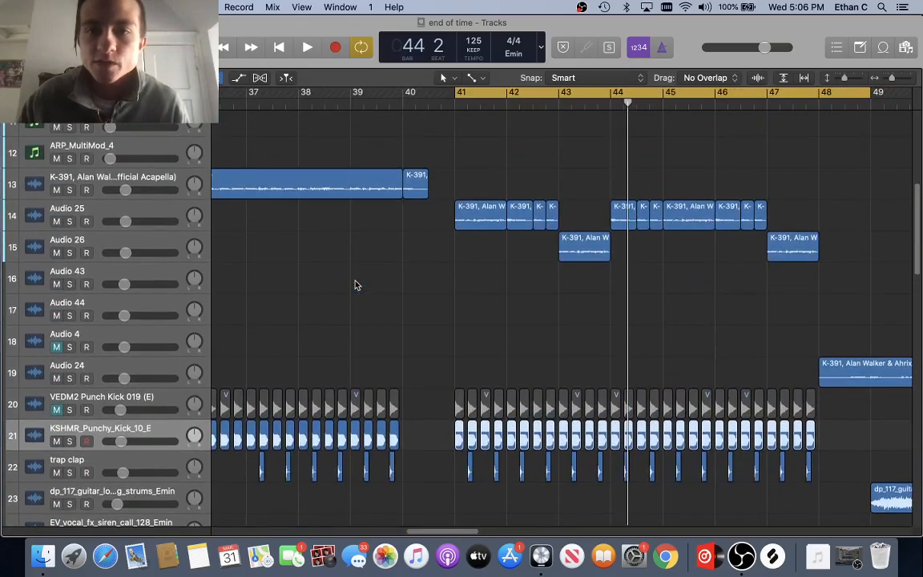
scroll(356, 285, down, 15)
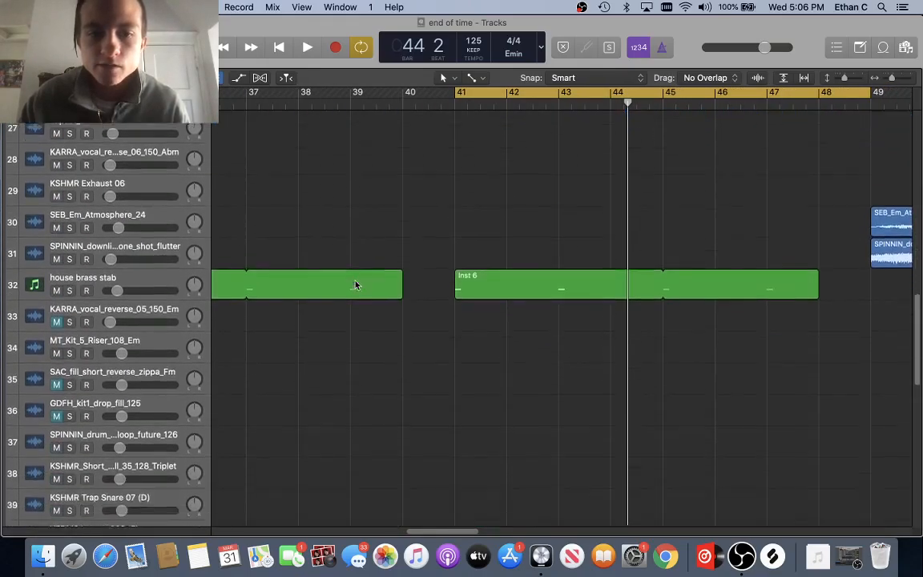
scroll(357, 285, up, 1)
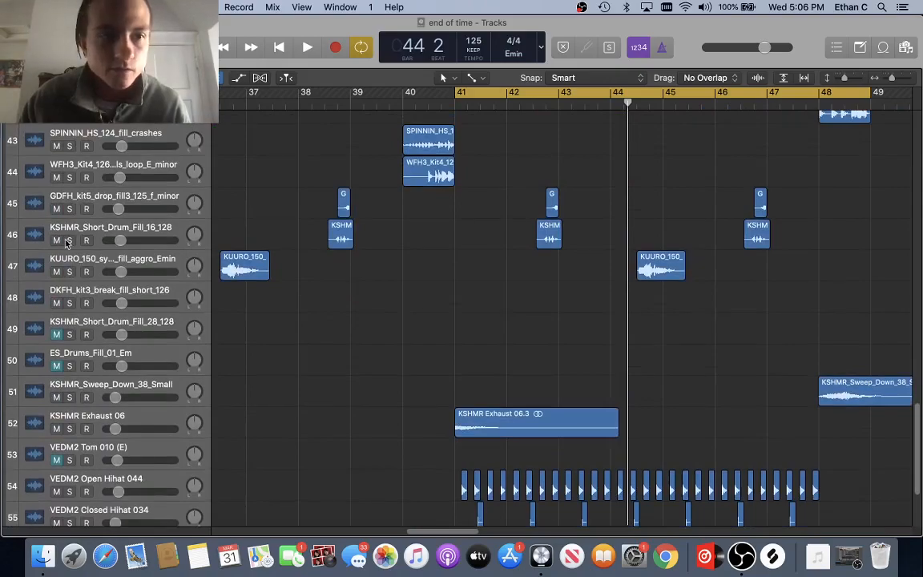
click(69, 240)
key(space)
click(321, 103)
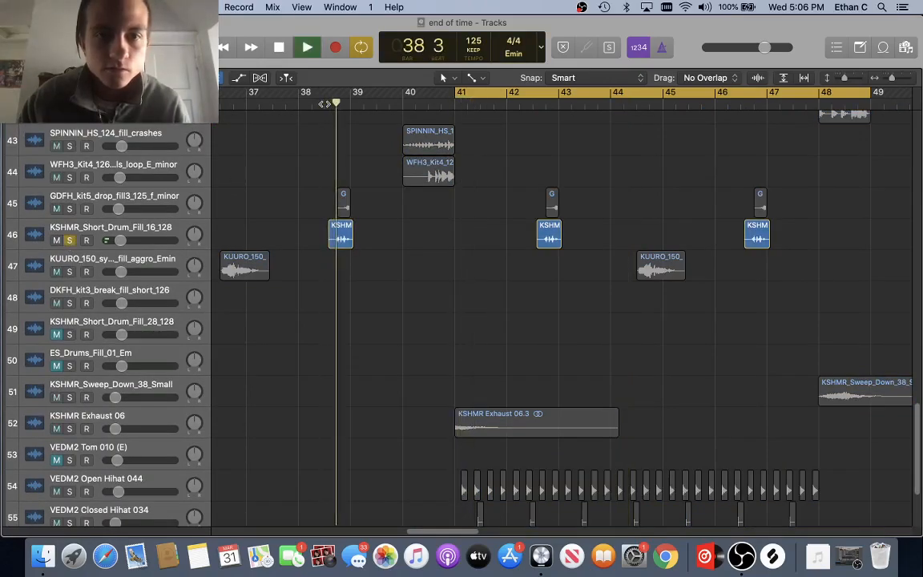
click(322, 103)
key(space)
click(69, 240)
key(space)
click(314, 105)
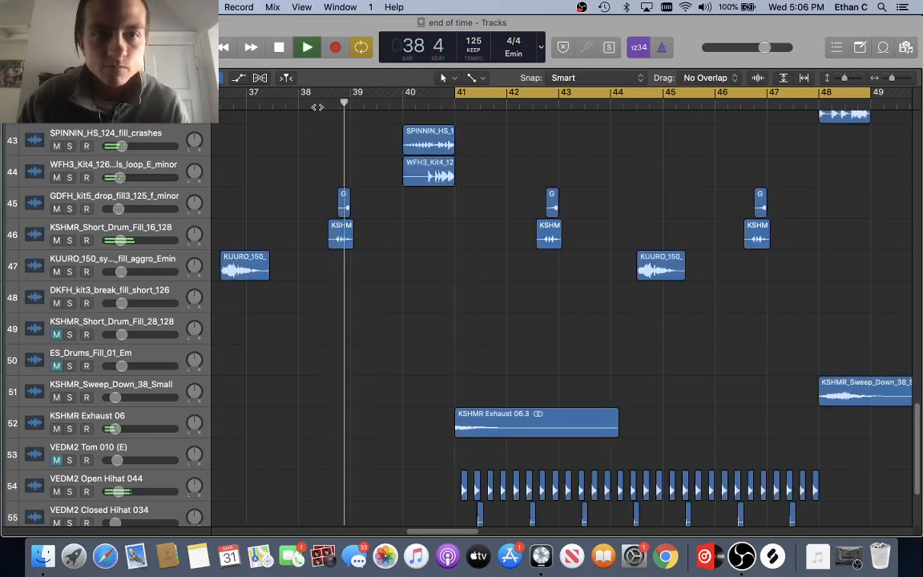
key(space)
scroll(362, 197, up, 5)
scroll(361, 197, up, 10)
scroll(325, 175, down, 10)
scroll(457, 502, up, 15)
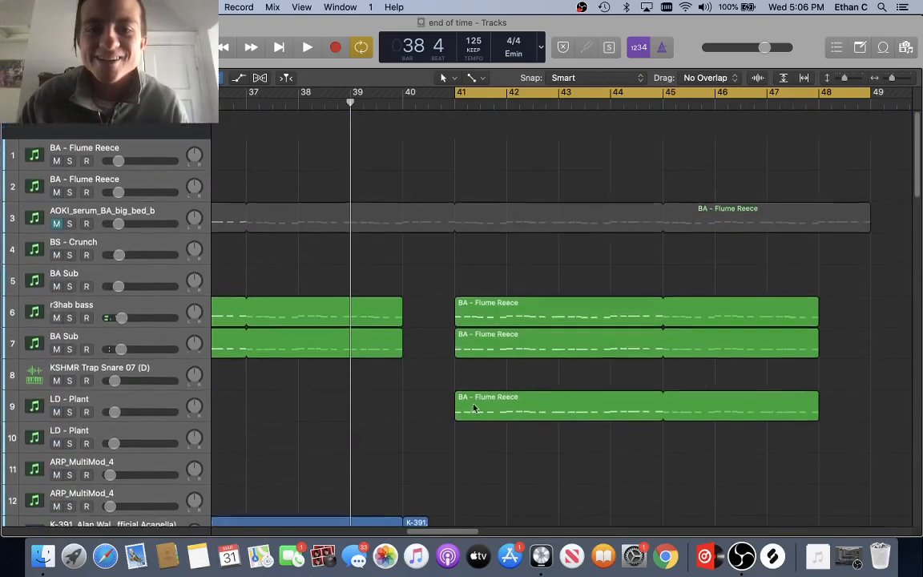
scroll(477, 409, down, 3)
scroll(477, 409, down, 2)
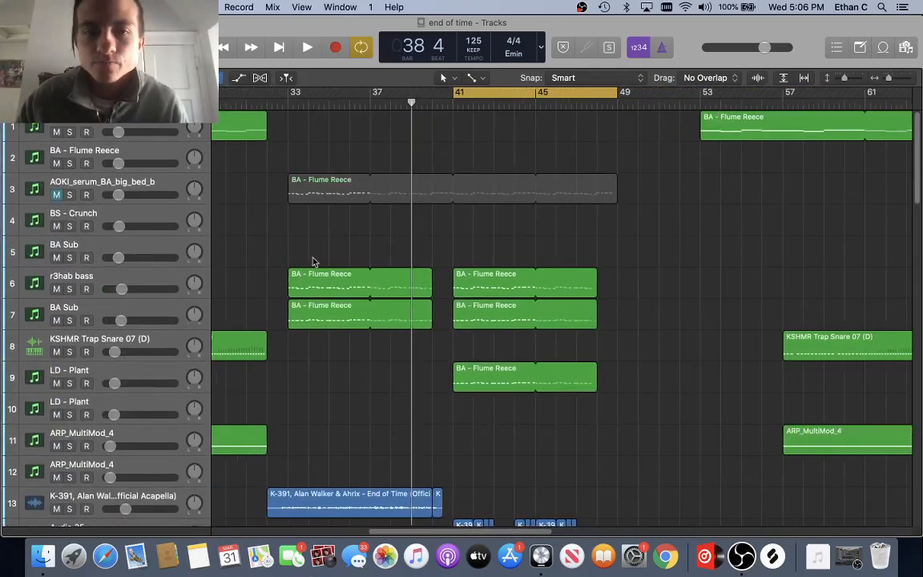
Step: Set a bars 17–25 cycle, audition track 1's Flume Reece region, then extend the cycle toward bar 33
scroll(333, 237, left, 15)
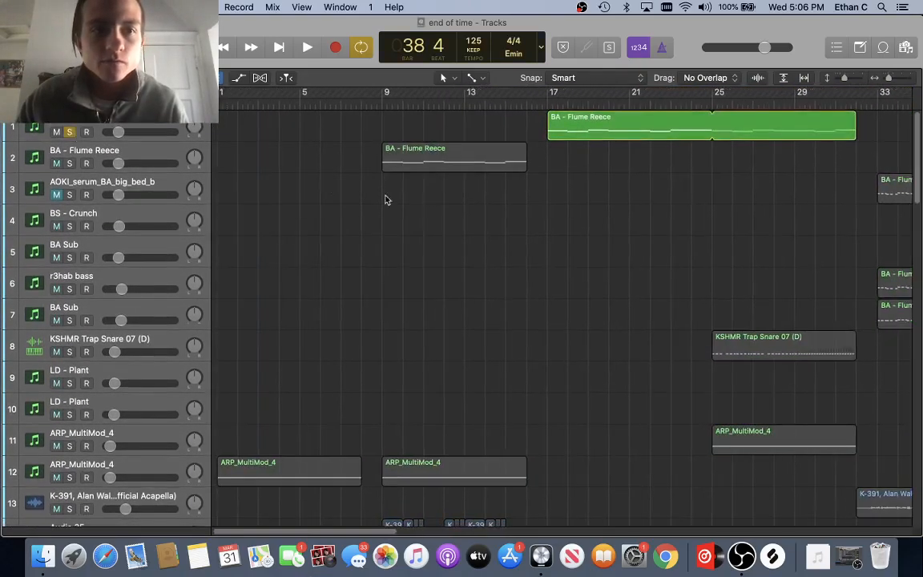
scroll(408, 209, right, 6)
drag(827, 103, 380, 109)
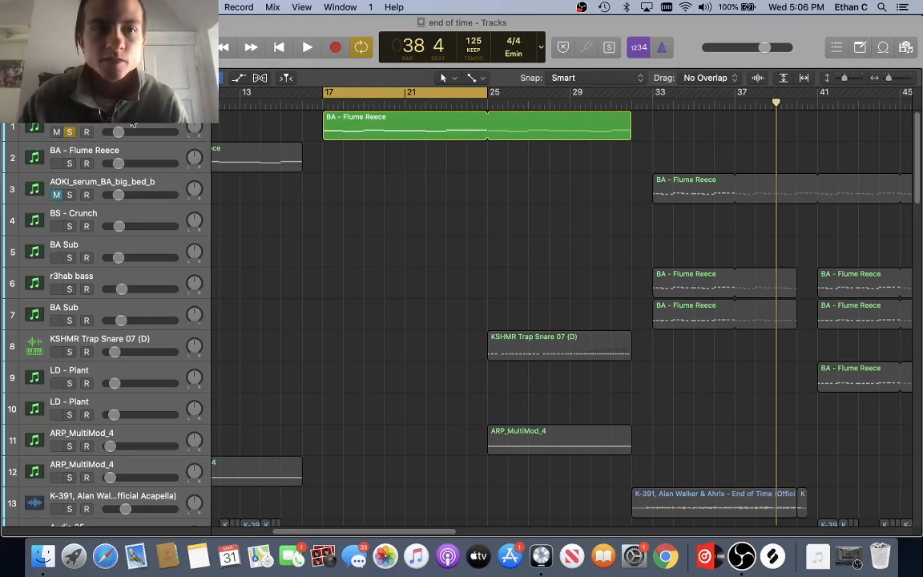
key(space)
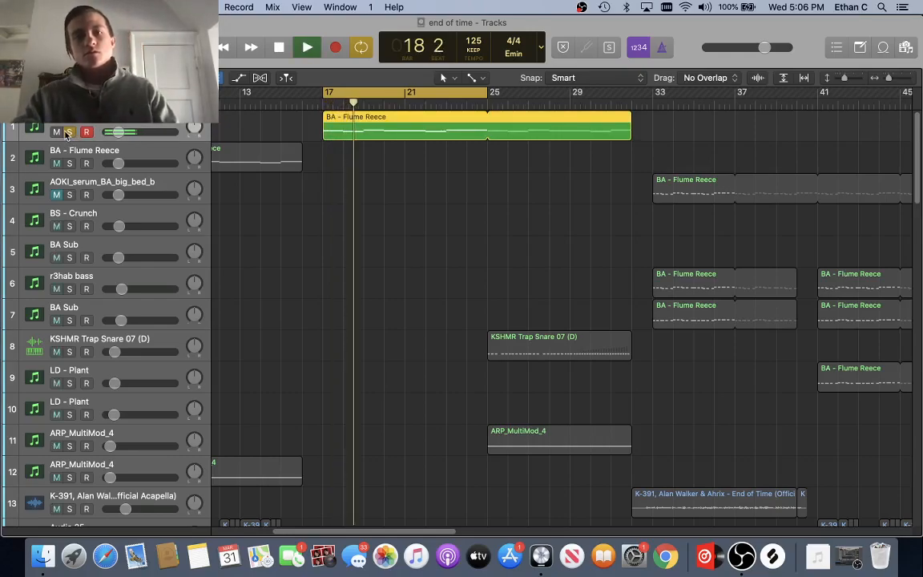
key(space)
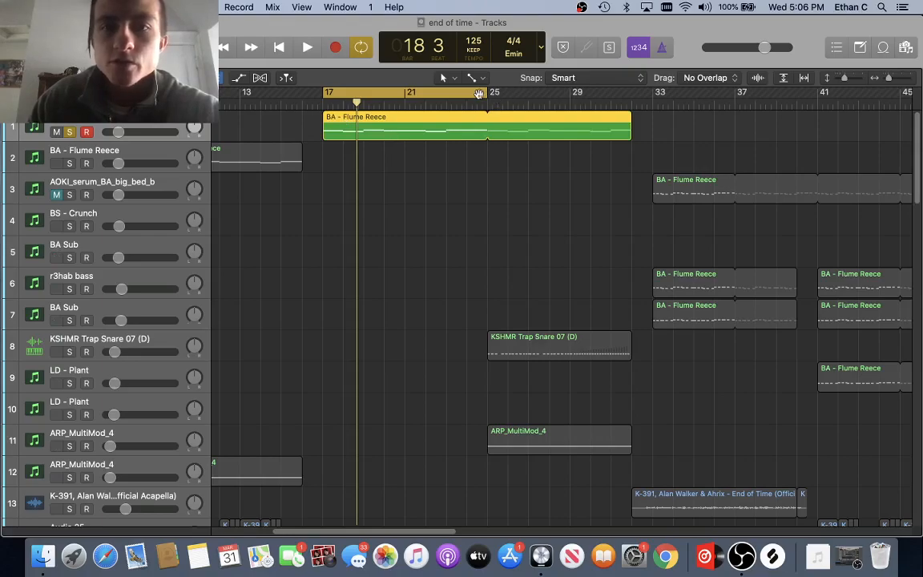
drag(484, 92, 486, 144)
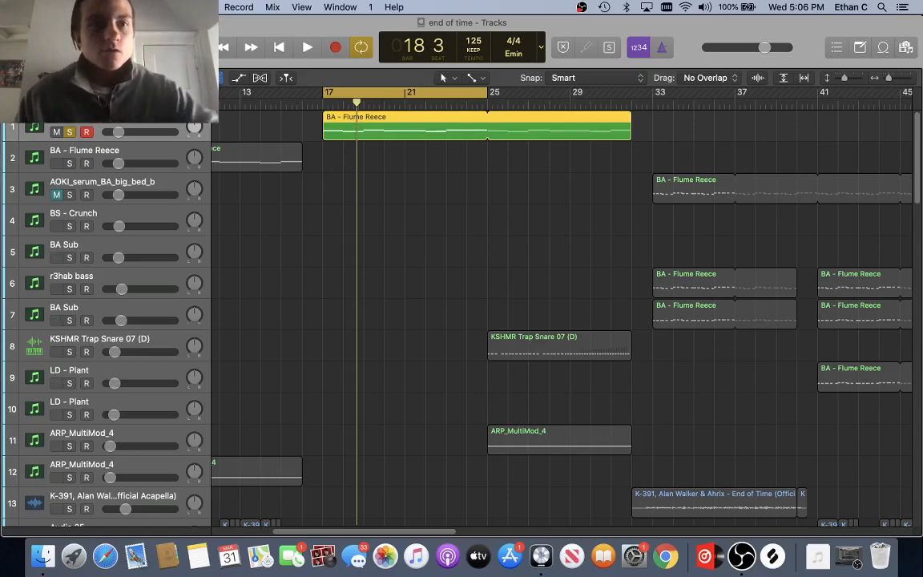
Step: Unsolo track 1 and briefly show then hide the Mixer
click(69, 132)
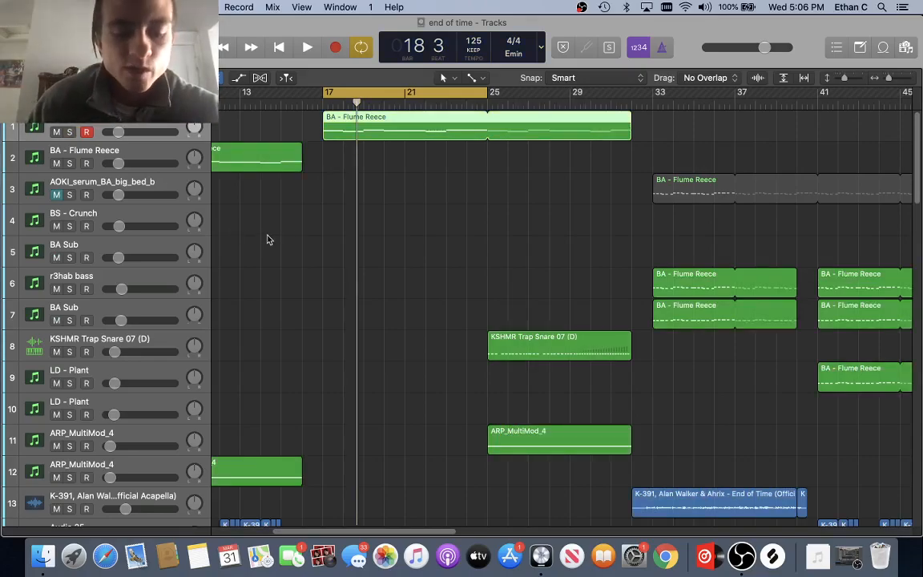
key(x)
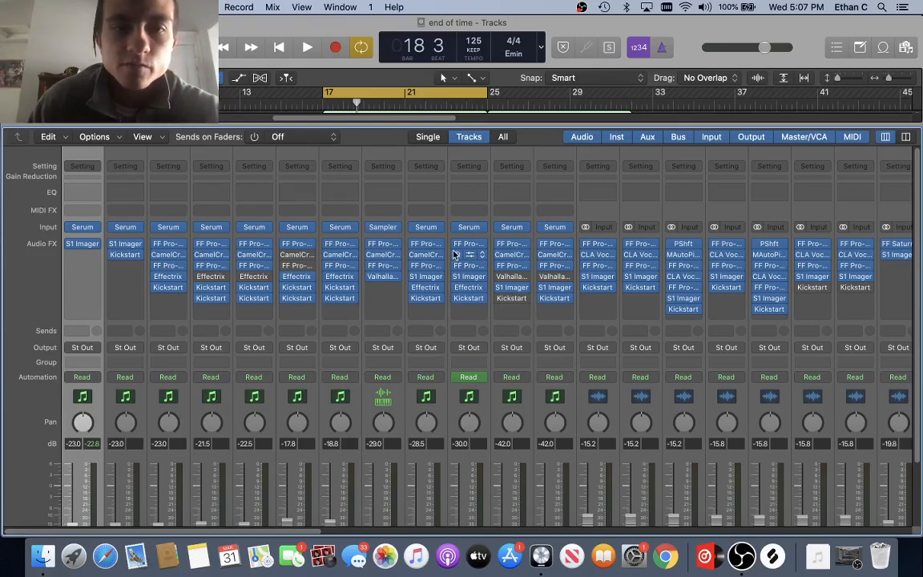
key(x)
Step: Move the cycle to bars 33–41, solo BA Sub on track 7, and play it with volume raised
scroll(243, 99, right, 5)
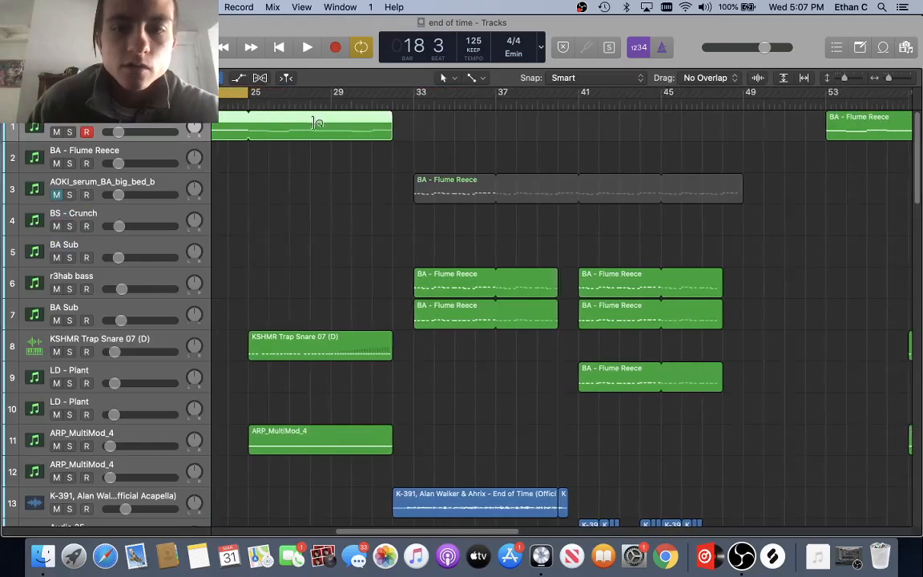
drag(243, 94, 573, 107)
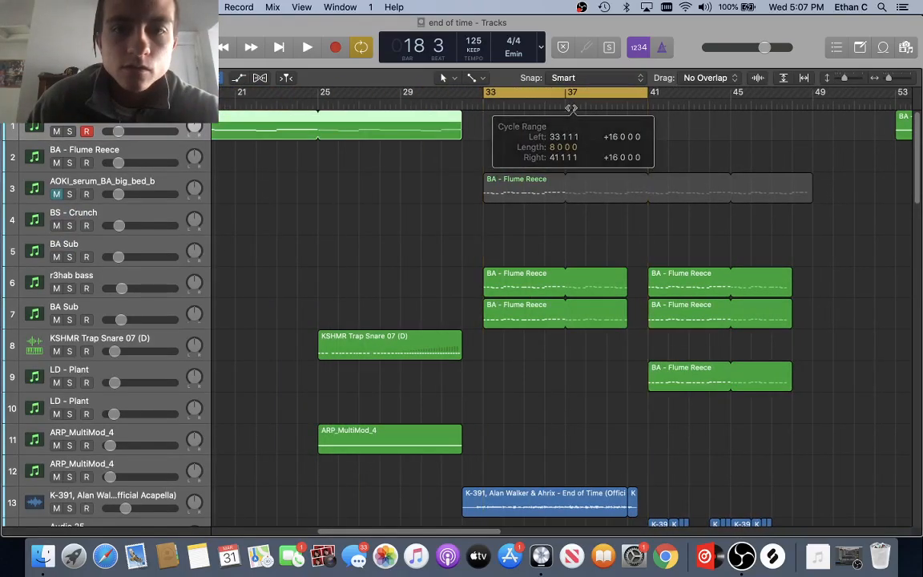
scroll(573, 107, right, 5)
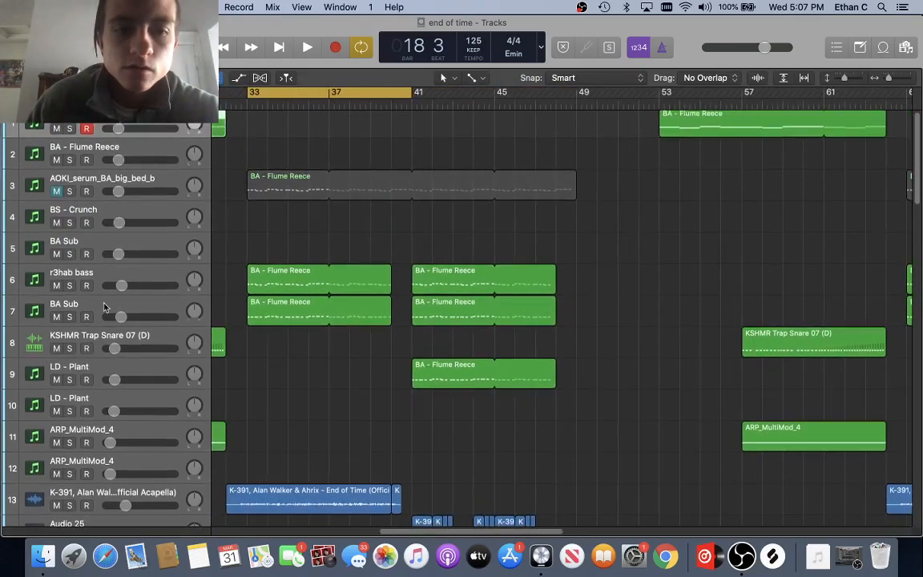
click(70, 318)
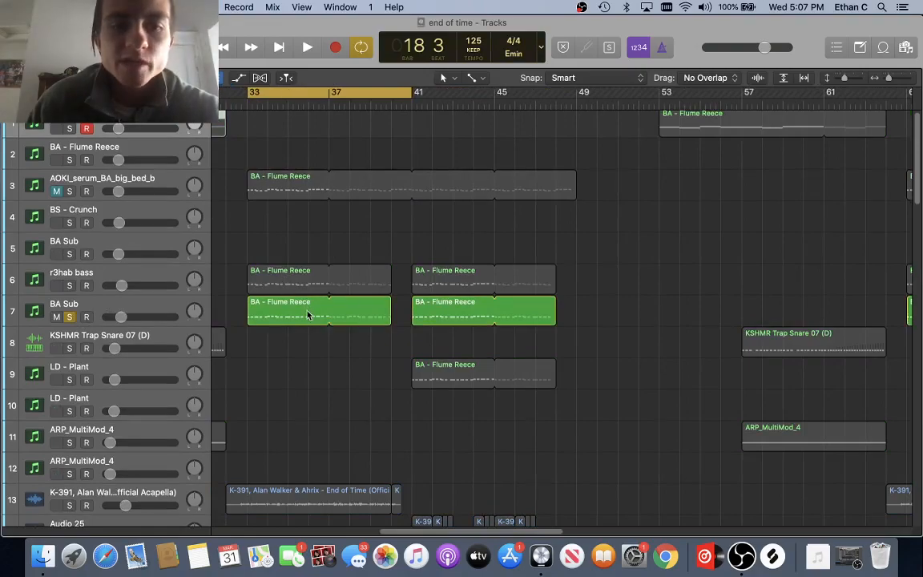
key(space)
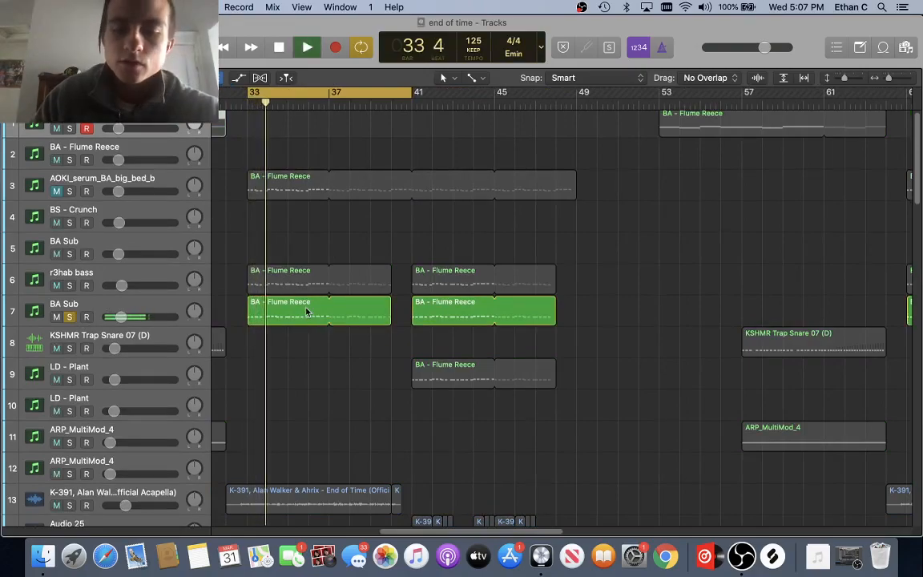
key(XF86AudioRaiseVolume)
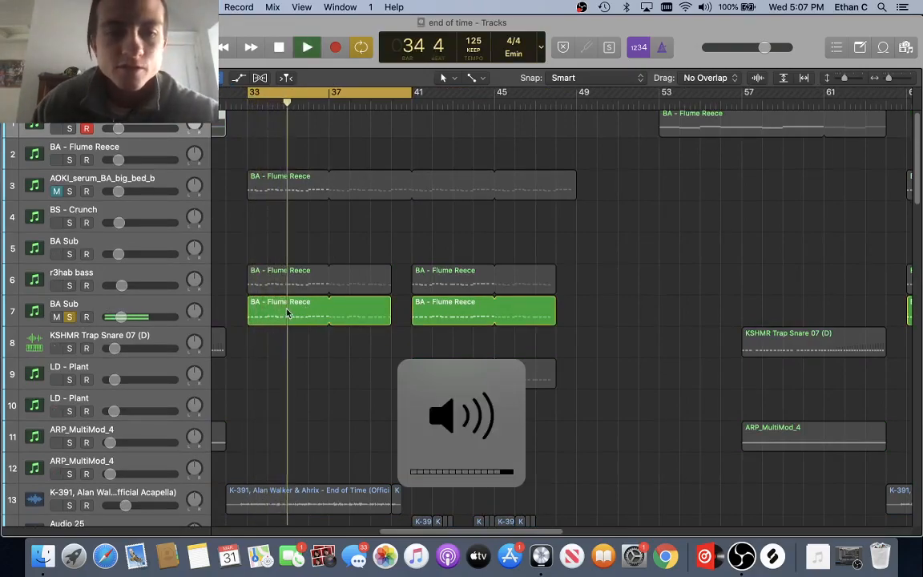
click(159, 308)
key(space)
Step: In the Mixer, load the 'house sub' channel strip preset on BA Sub
key(x)
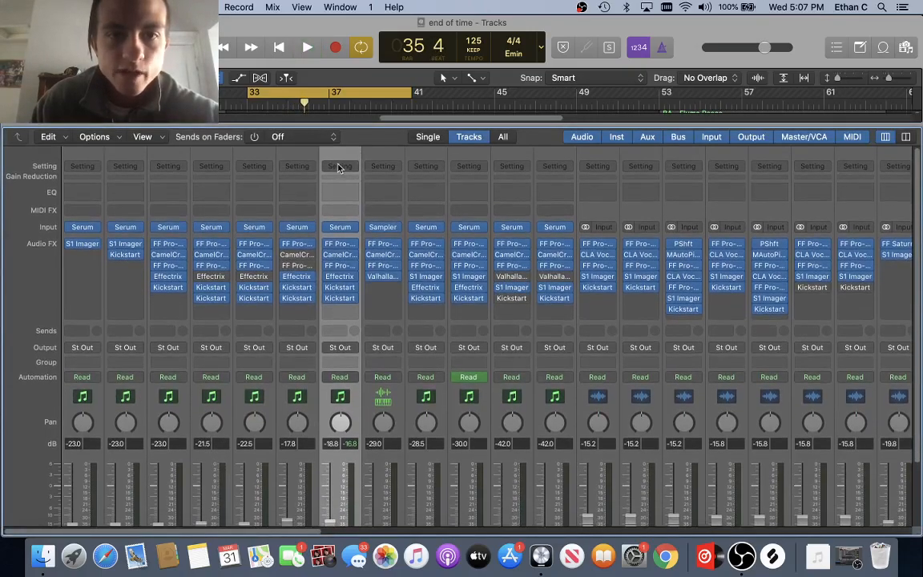
click(339, 167)
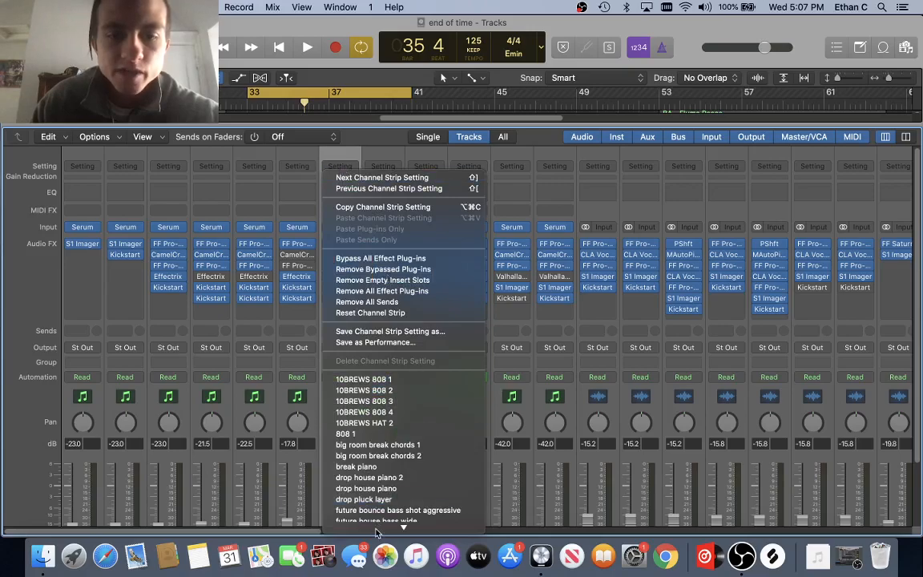
mouse_move(402, 548)
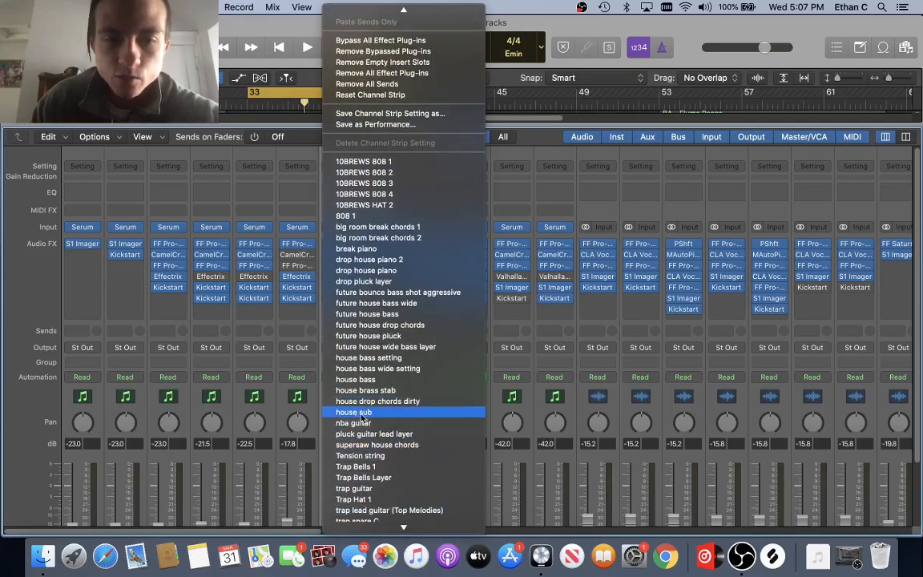
click(362, 412)
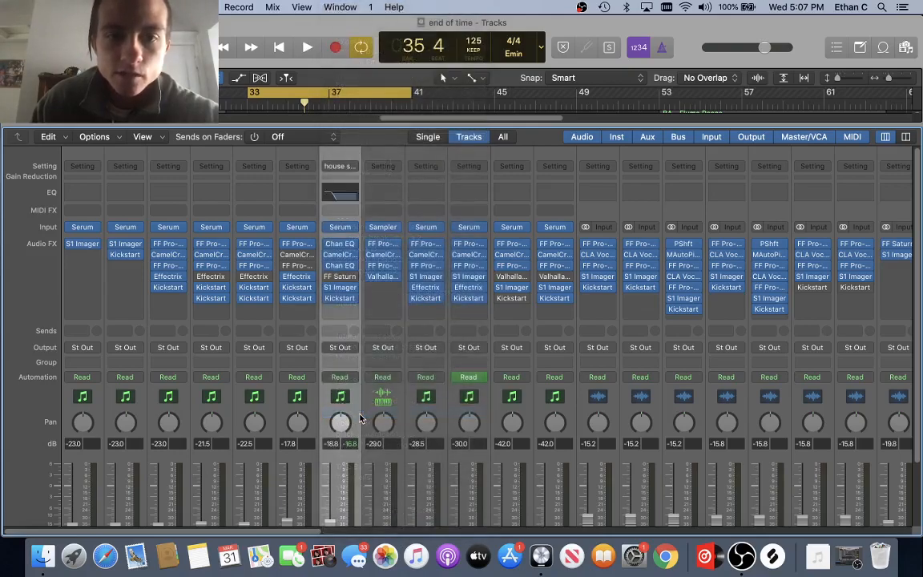
Step: Inspect the Serum synth and Kickstart plugin on the house sub strip, then close them
click(343, 228)
drag(625, 34, 550, 65)
click(223, 31)
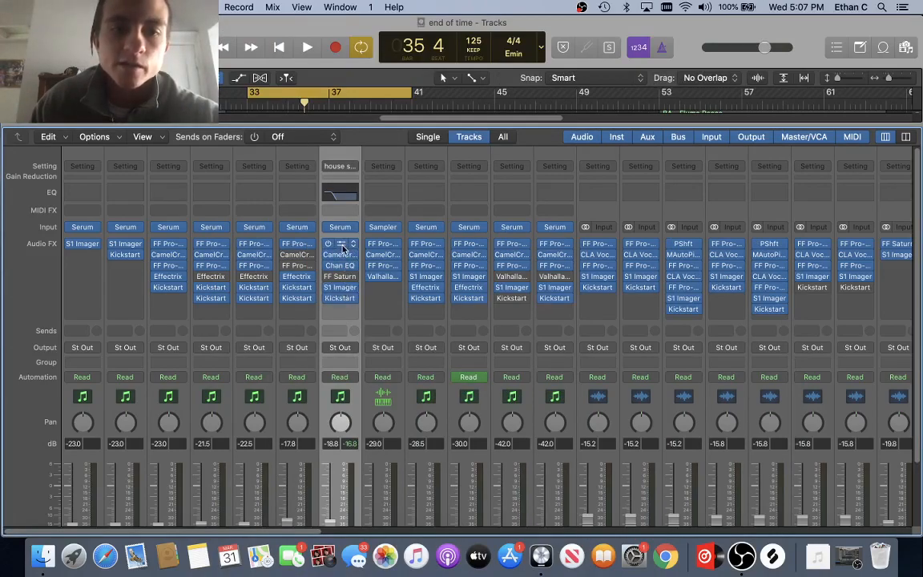
click(340, 298)
click(261, 158)
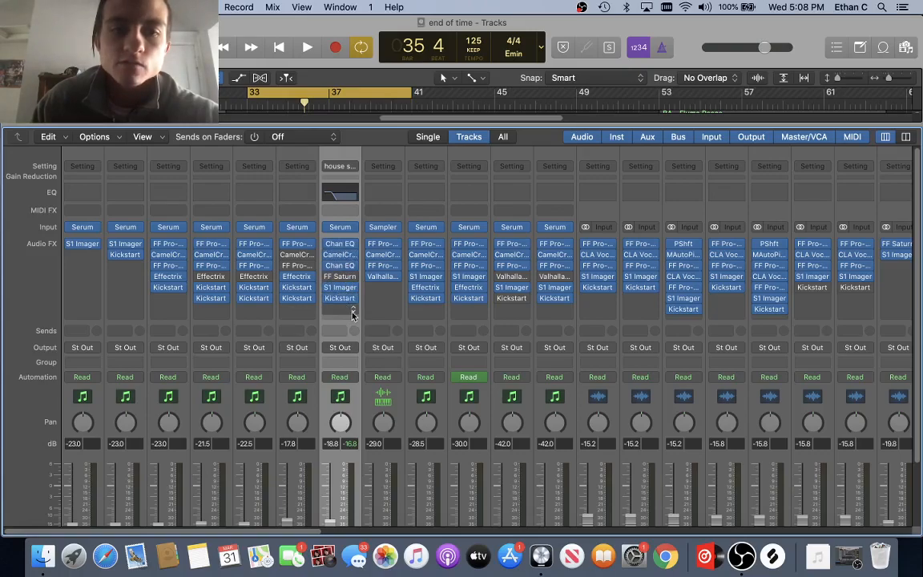
Step: Review the channel strip settings list and leave 'house sub' selected
click(339, 166)
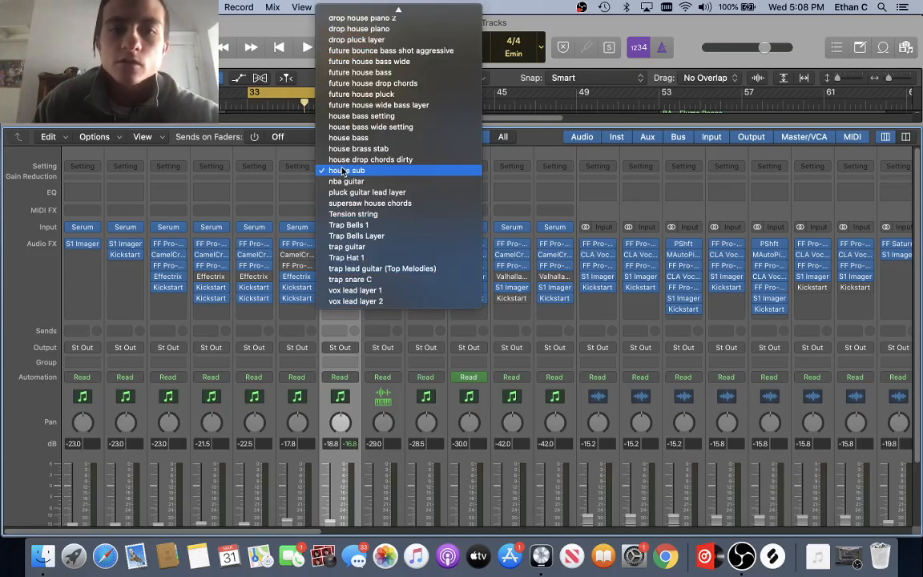
click(295, 196)
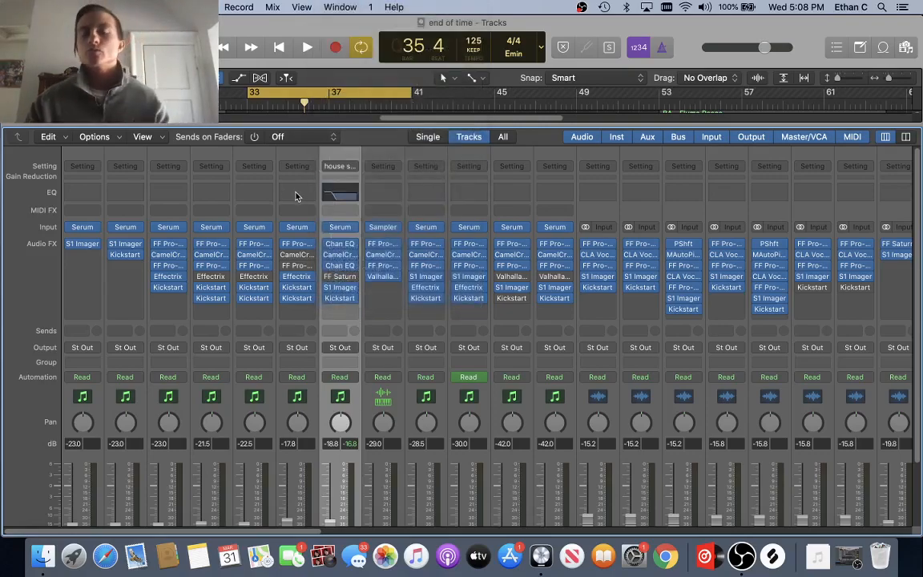
click(347, 167)
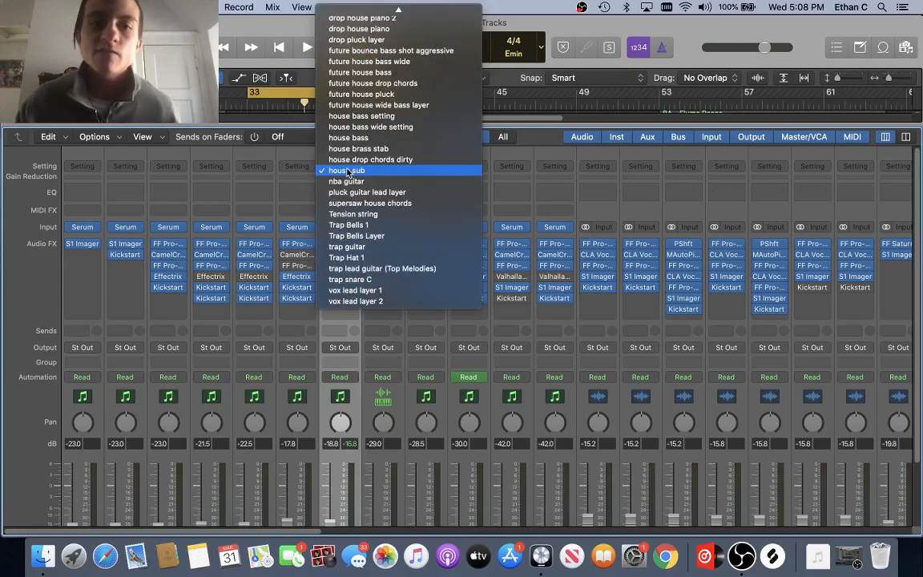
click(346, 171)
click(339, 169)
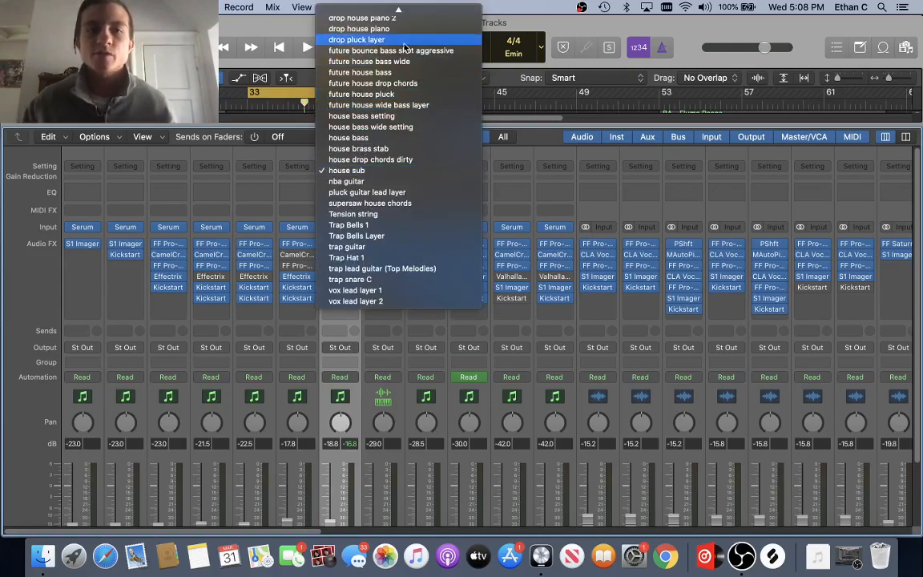
mouse_move(398, 9)
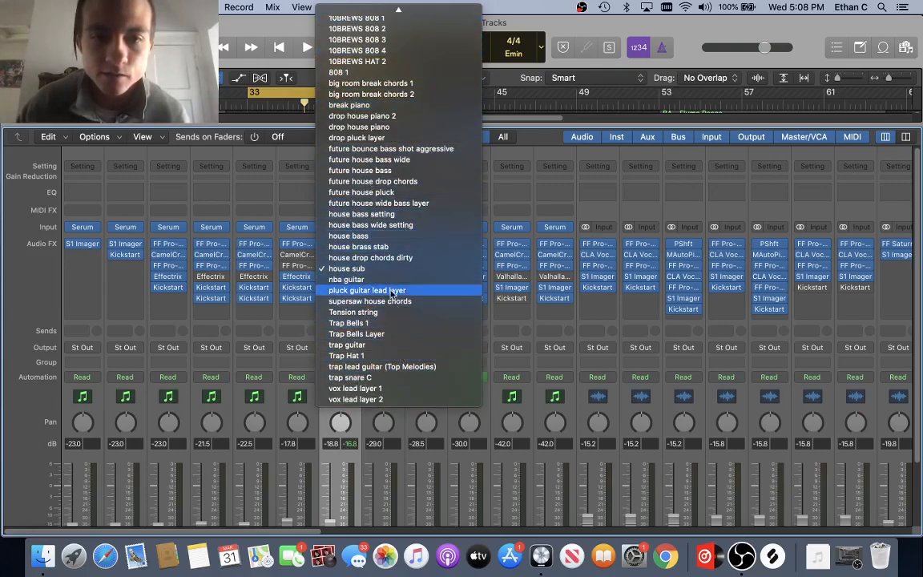
click(266, 197)
Step: Hide the mixer, then solo and select track 32 house brass stab and play it briefly
key(x)
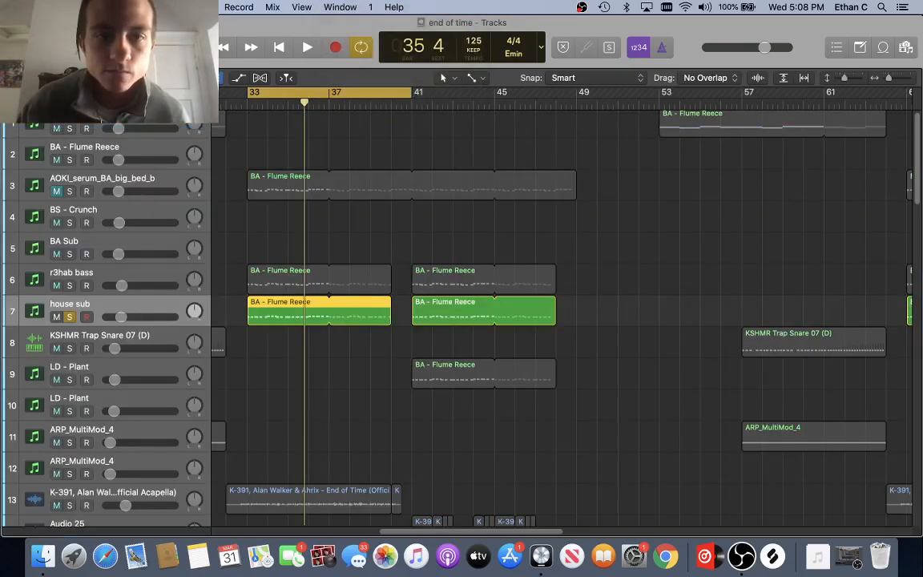
scroll(276, 260, left, 4)
scroll(277, 259, down, 6)
scroll(276, 259, down, 15)
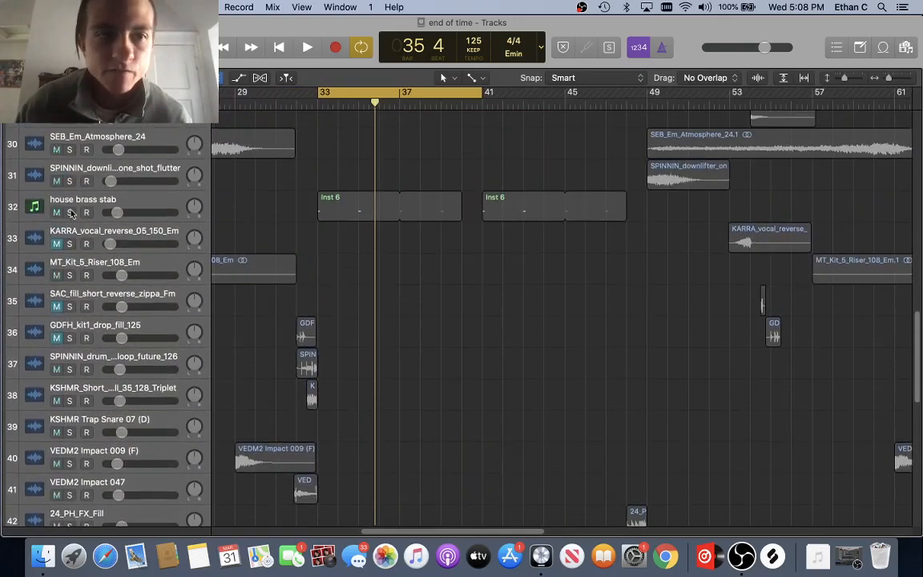
click(70, 212)
click(114, 204)
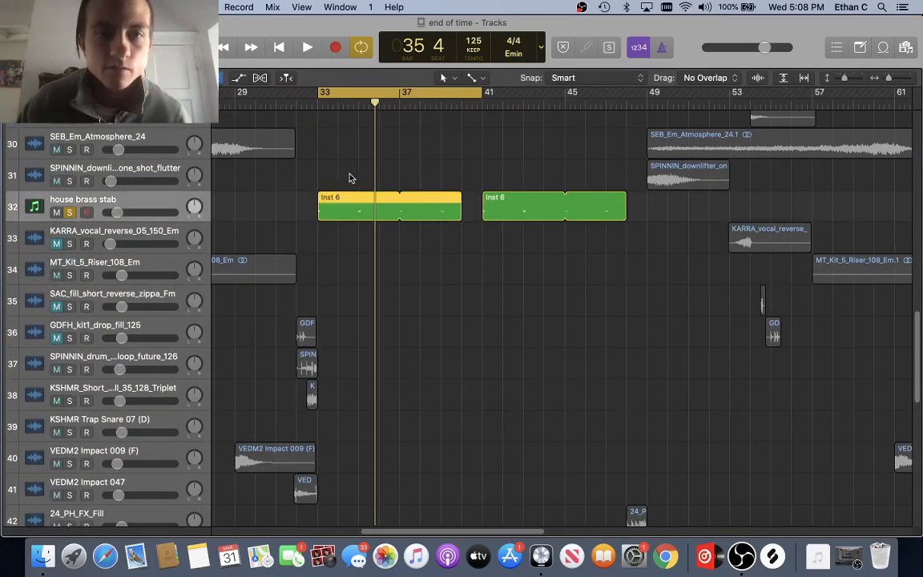
key(space)
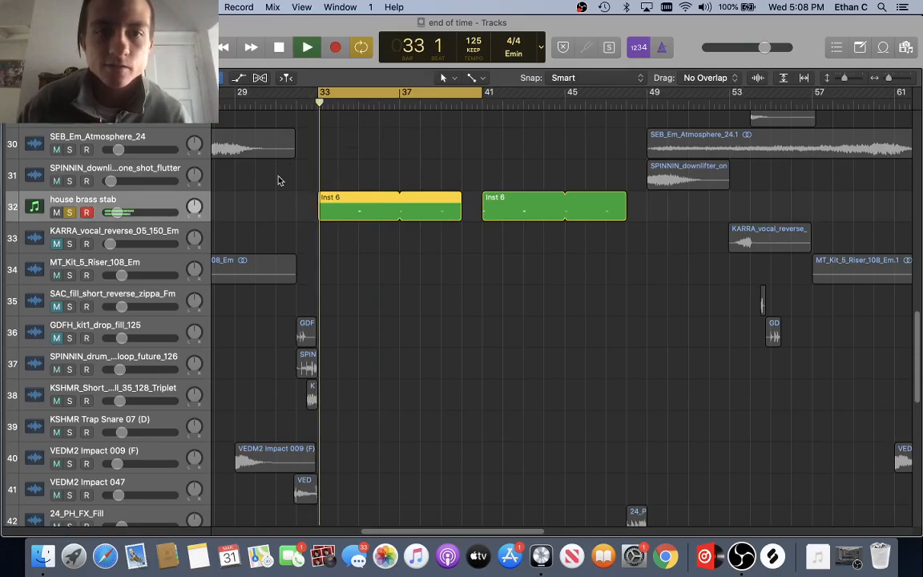
key(space)
Step: Play the brass stab part again from bar 33, then stop
scroll(142, 232, up, 15)
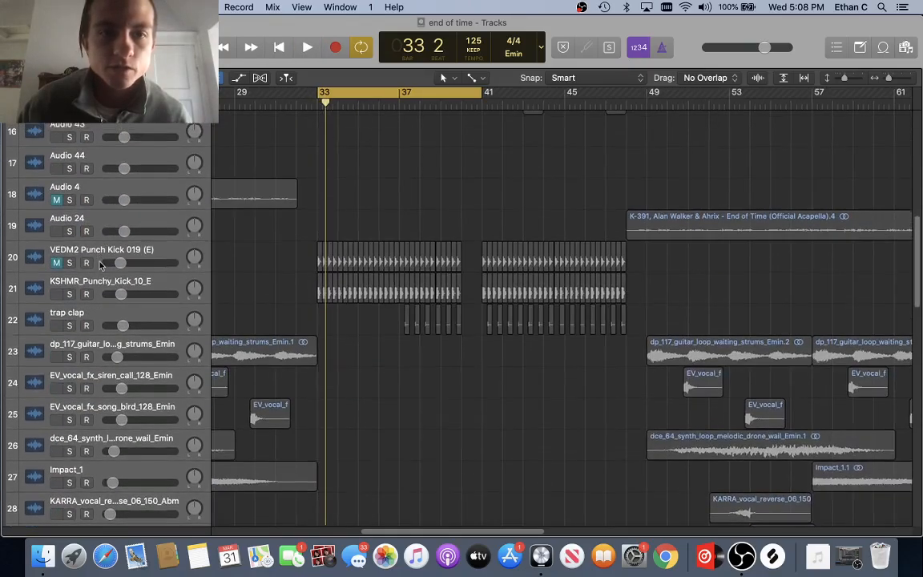
scroll(142, 233, up, 6)
scroll(160, 208, down, 20)
key(space)
scroll(192, 227, up, 3)
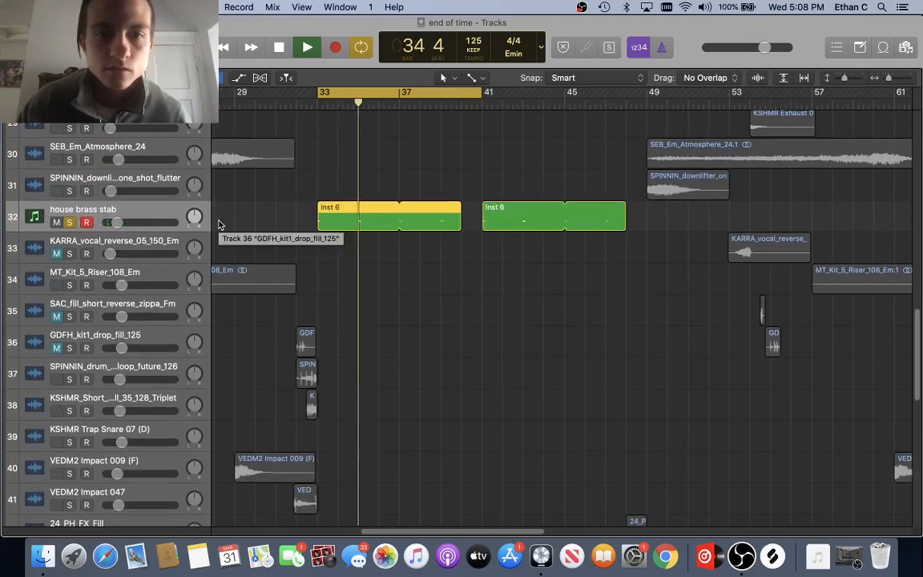
key(space)
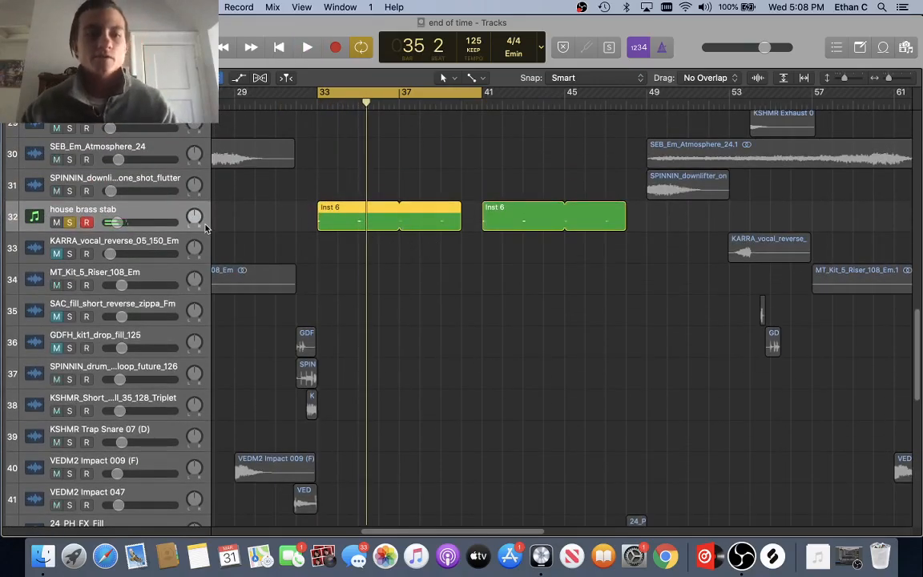
key(x)
scroll(665, 303, right, 15)
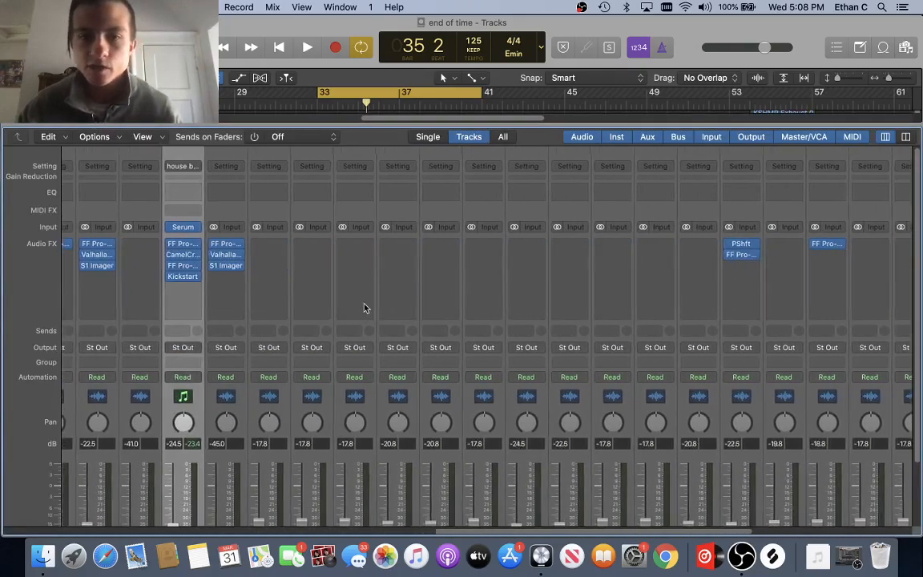
click(200, 227)
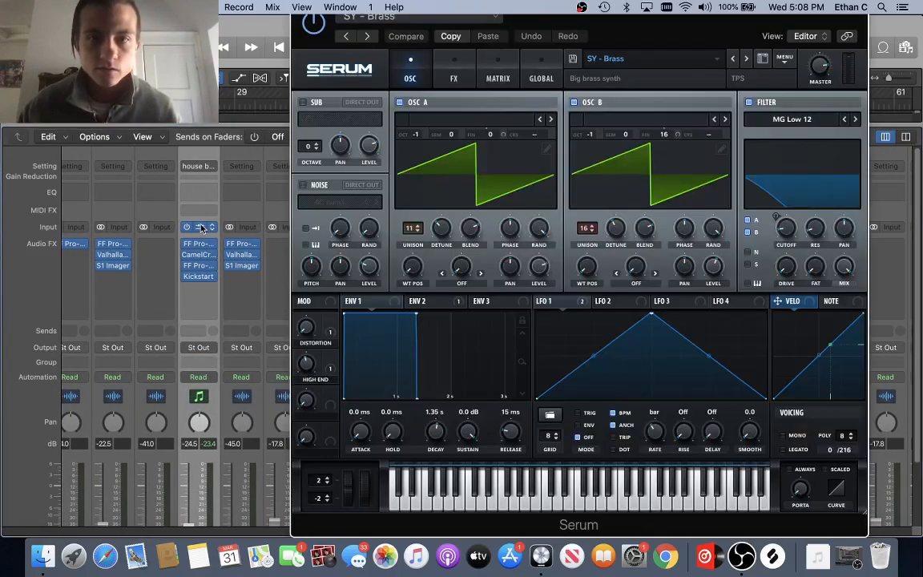
drag(347, 15, 336, 48)
click(328, 36)
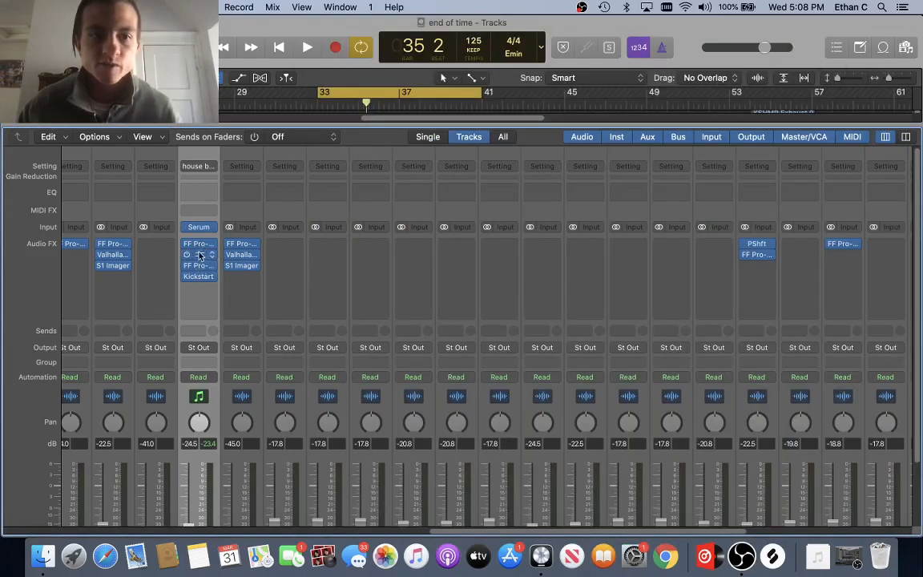
key(x)
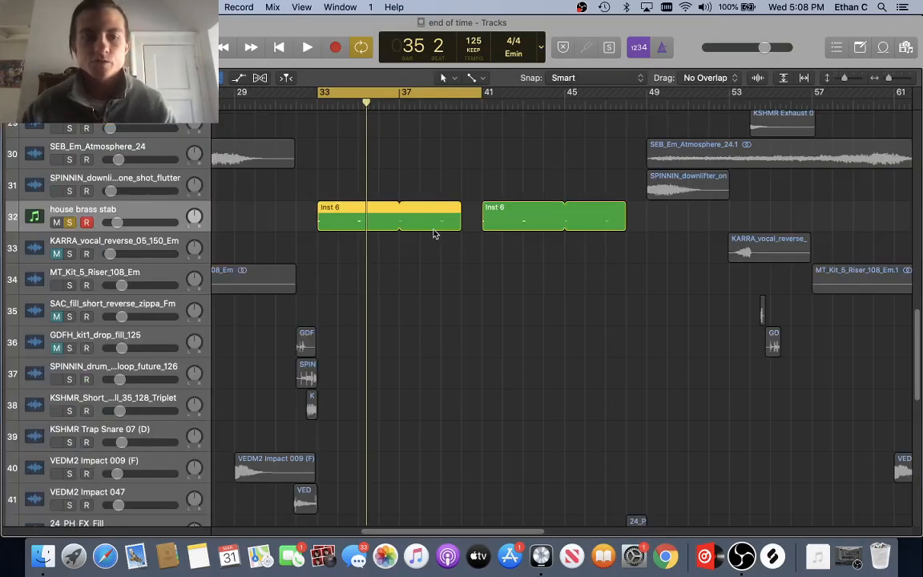
key(x)
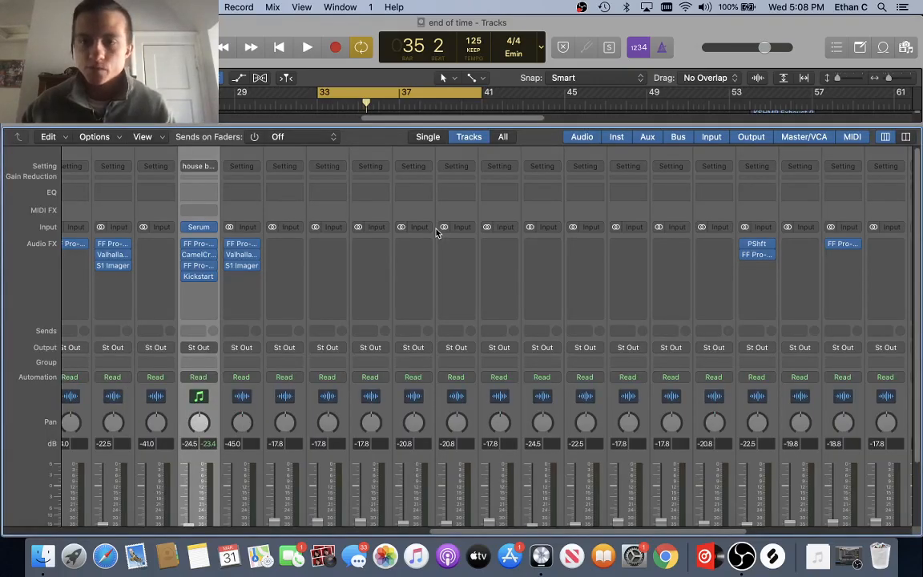
scroll(435, 233, left, 8)
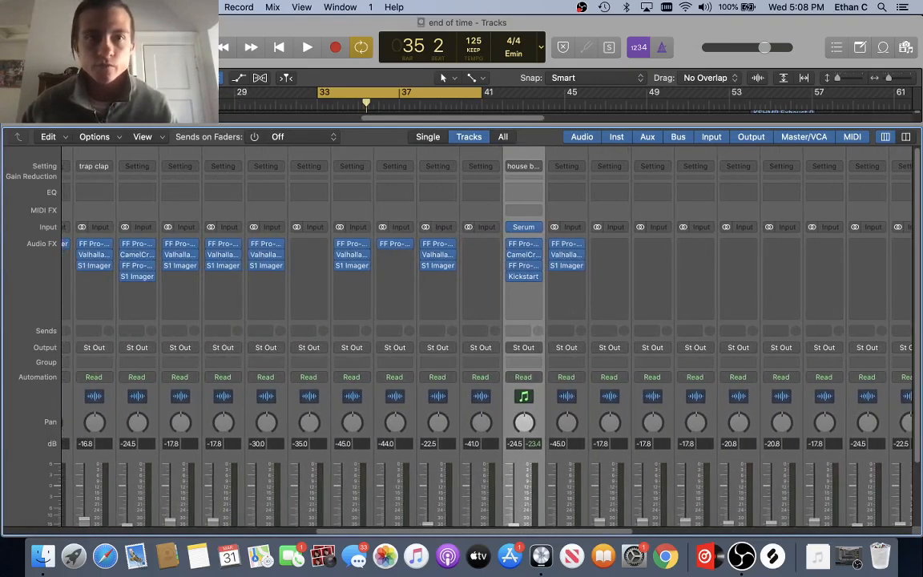
key(x)
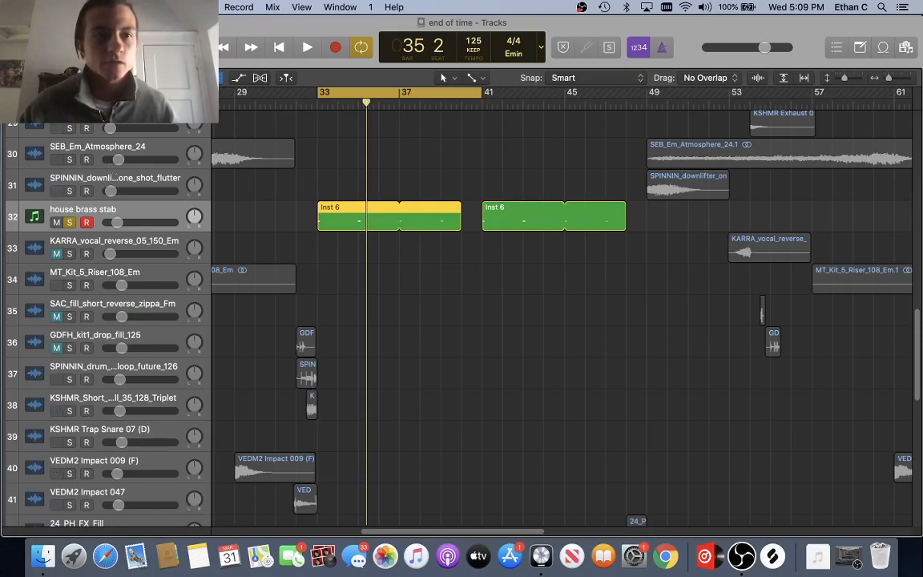
Step: Unsolo track 32 house brass stab using the S key shortcut
key(s)
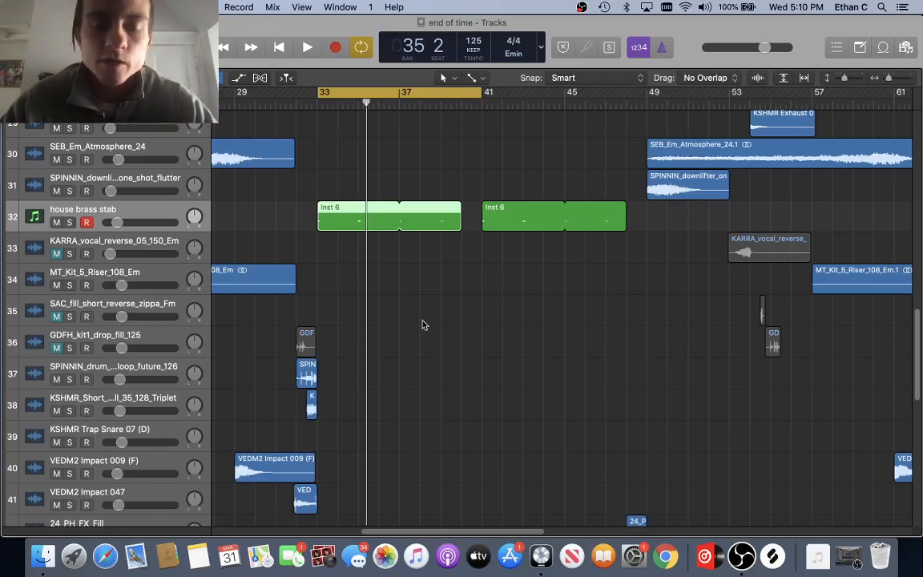
scroll(423, 324, up, 15)
scroll(423, 324, down, 12)
scroll(423, 323, down, 3)
scroll(422, 322, up, 20)
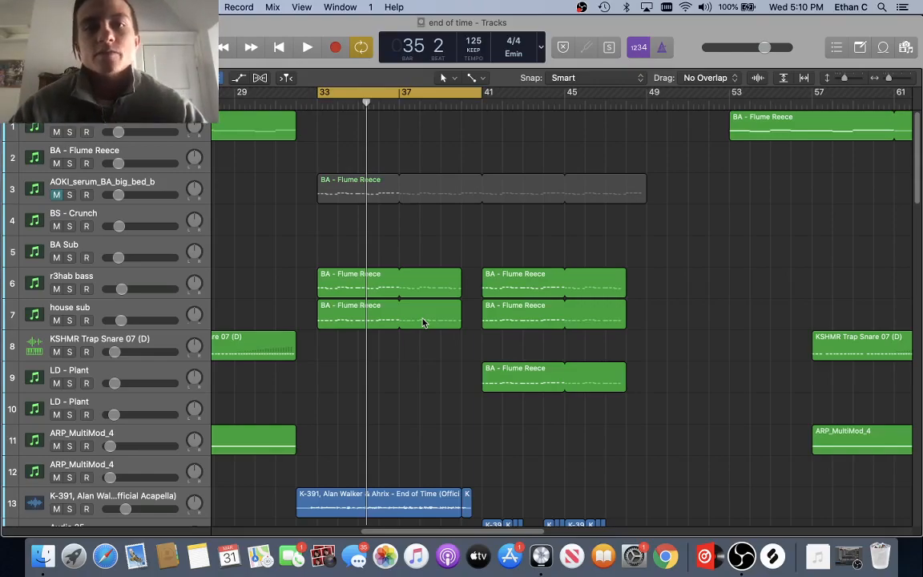
scroll(422, 322, left, 15)
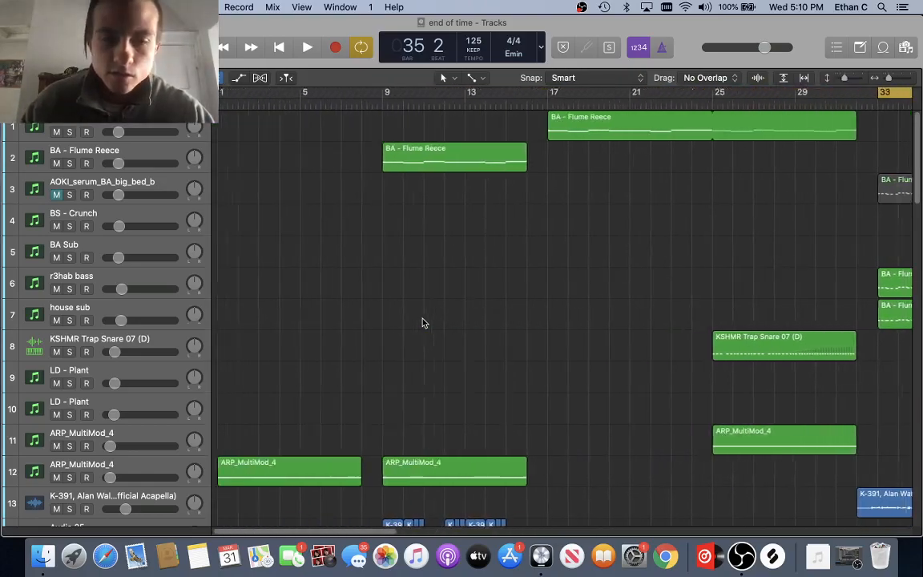
scroll(422, 324, down, 5)
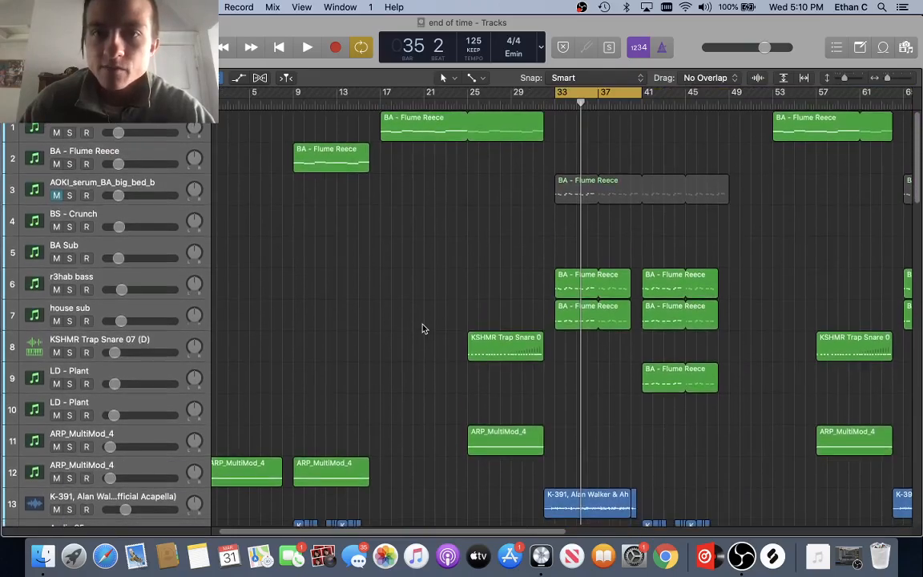
scroll(423, 328, right, 20)
scroll(423, 328, left, 20)
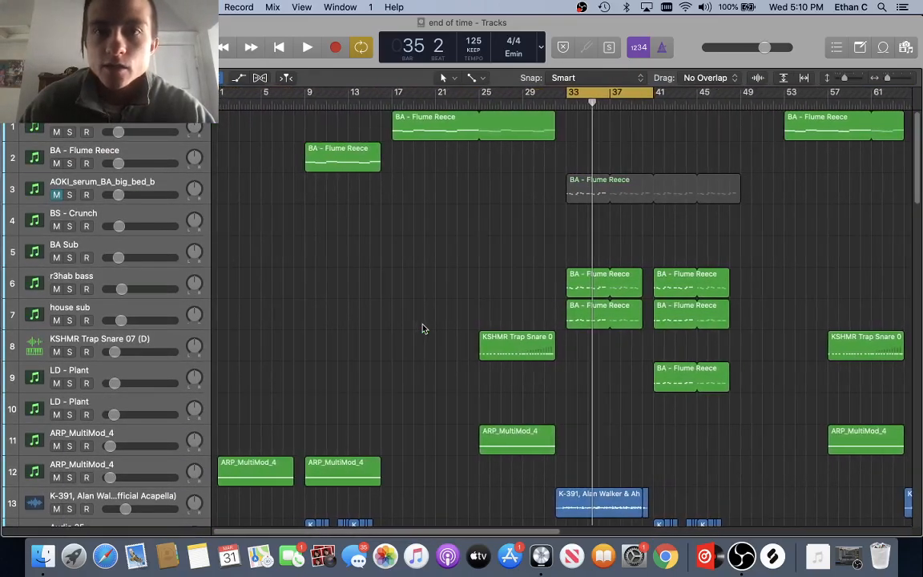
scroll(423, 328, right, 10)
scroll(423, 329, right, 1)
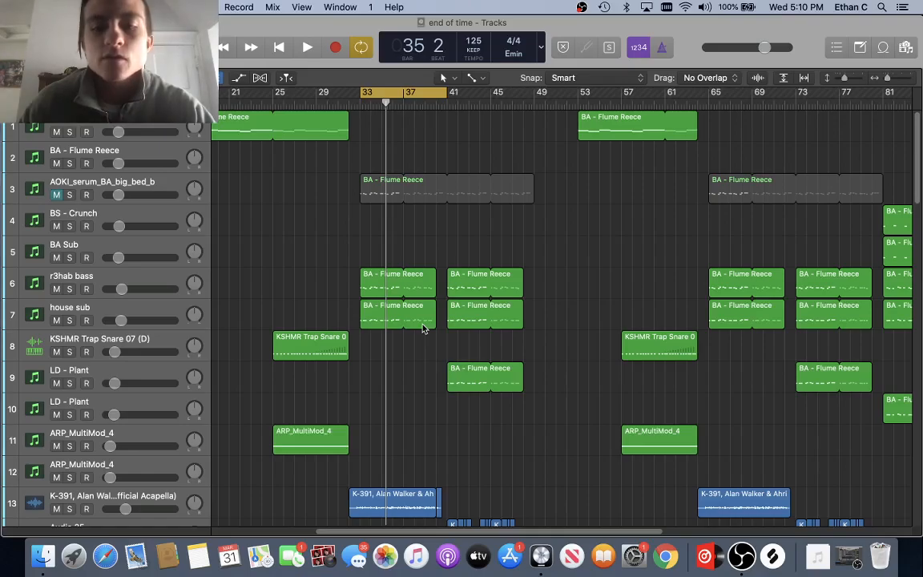
scroll(423, 328, down, 12)
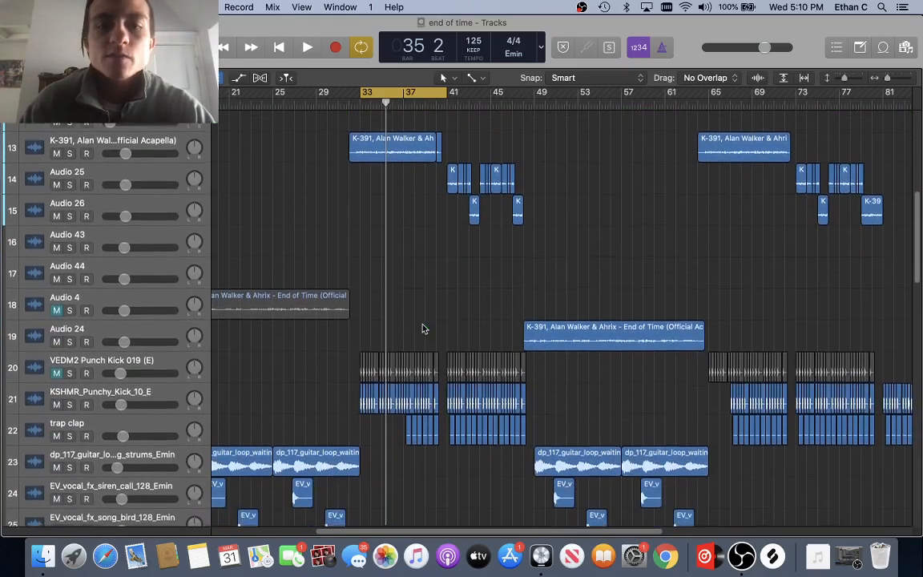
scroll(424, 328, down, 15)
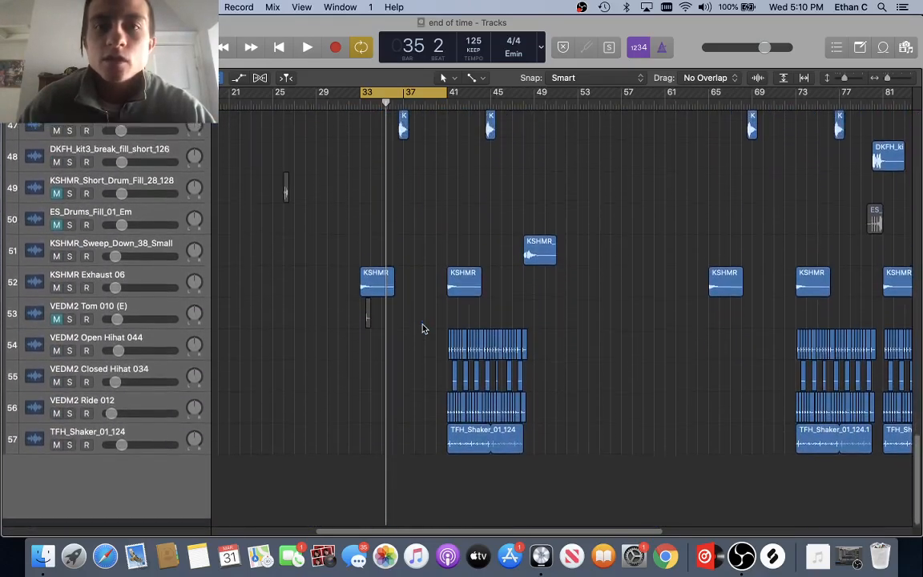
scroll(425, 329, up, 14)
scroll(423, 328, up, 15)
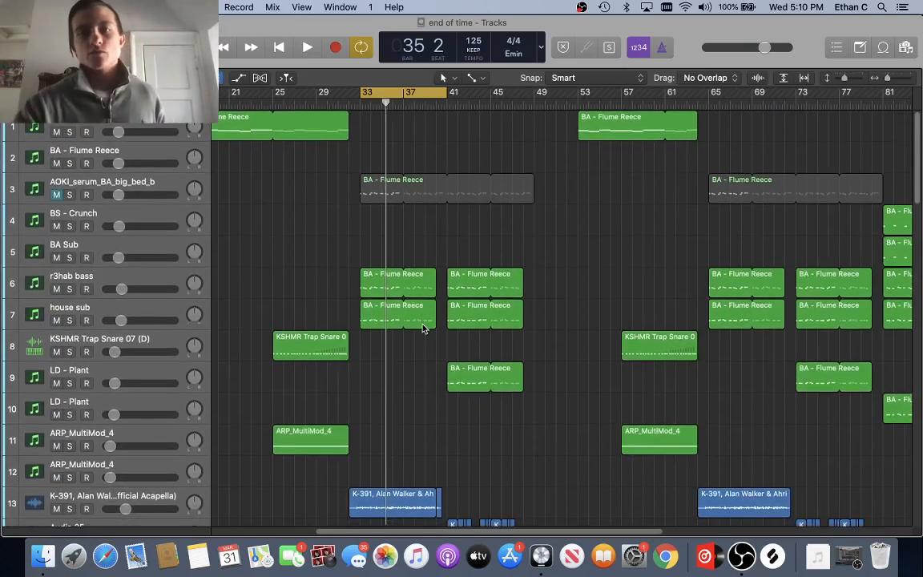